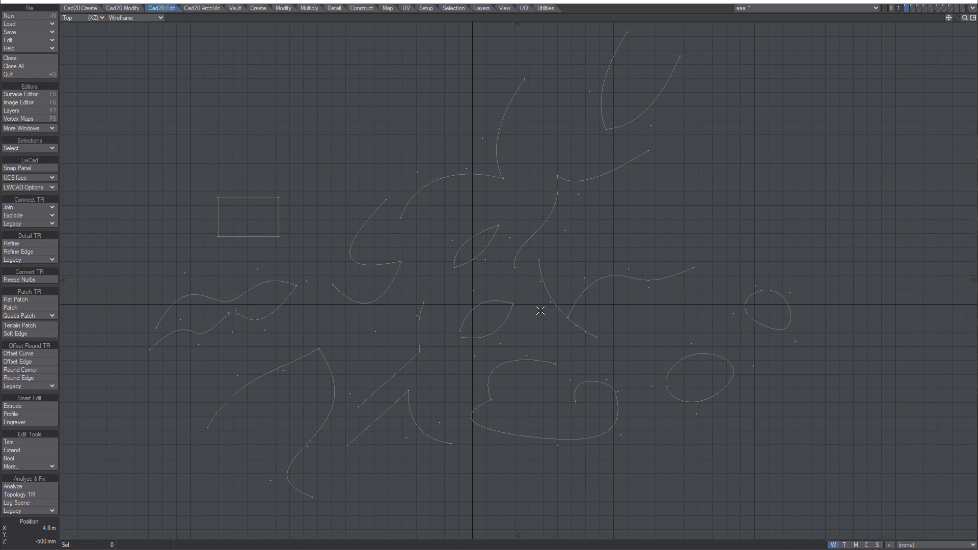
pyautogui.click(47, 388)
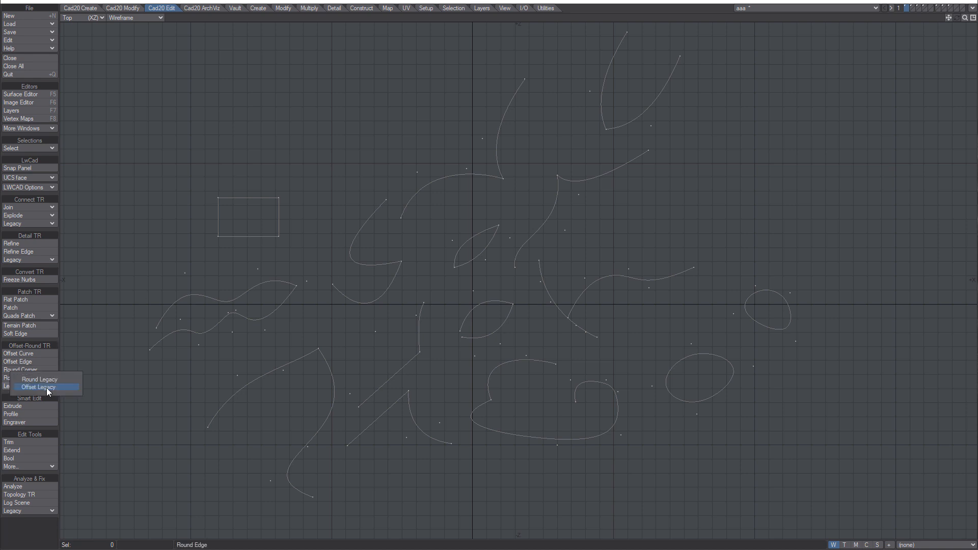
pyautogui.click(434, 333)
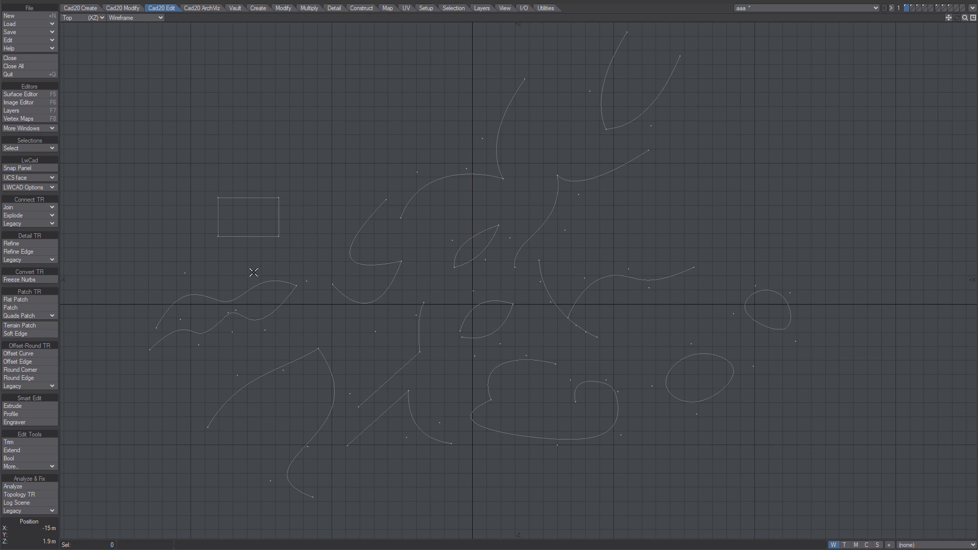
pyautogui.click(28, 362)
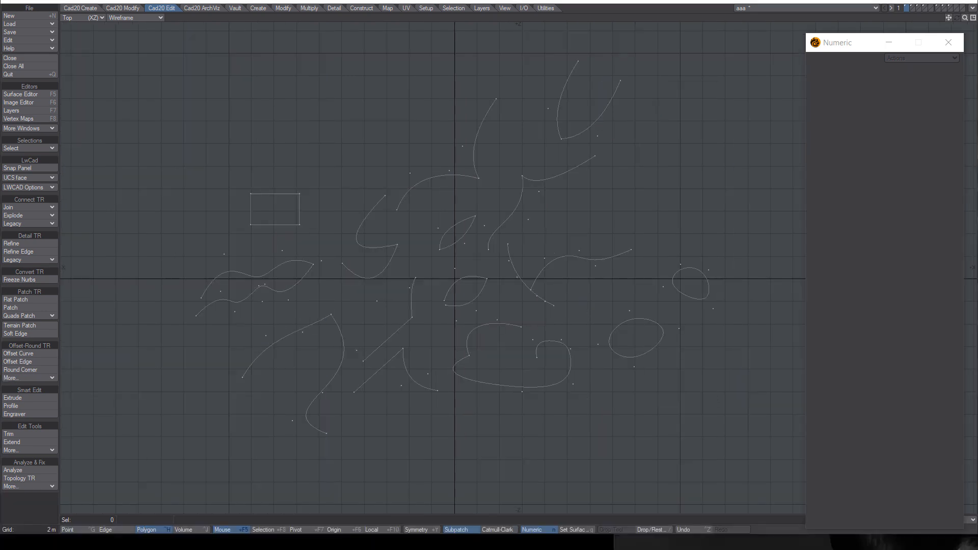
# - Start Offset Curve with Top as the ground viewport and offset all curves by 500 mm
pyautogui.click(18, 353)
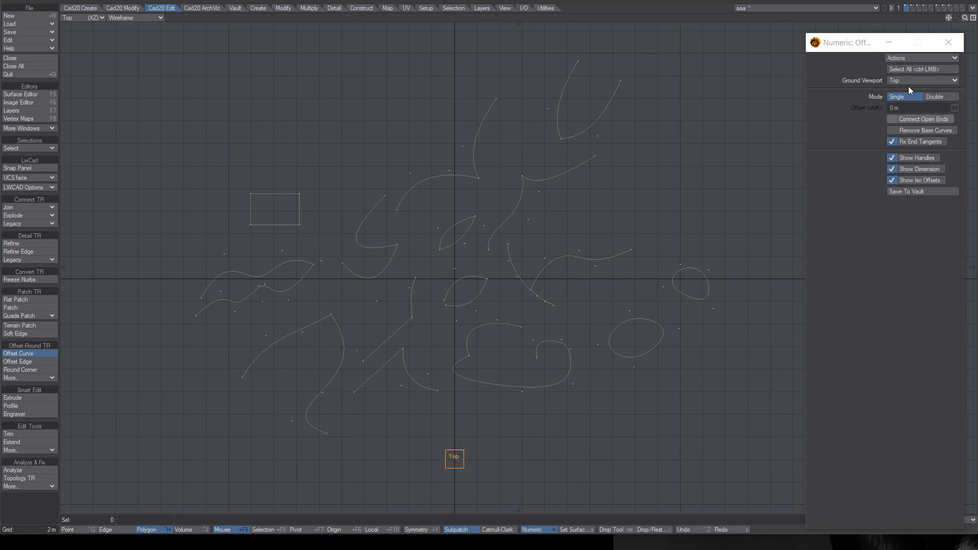
pyautogui.click(901, 80)
pyautogui.click(900, 78)
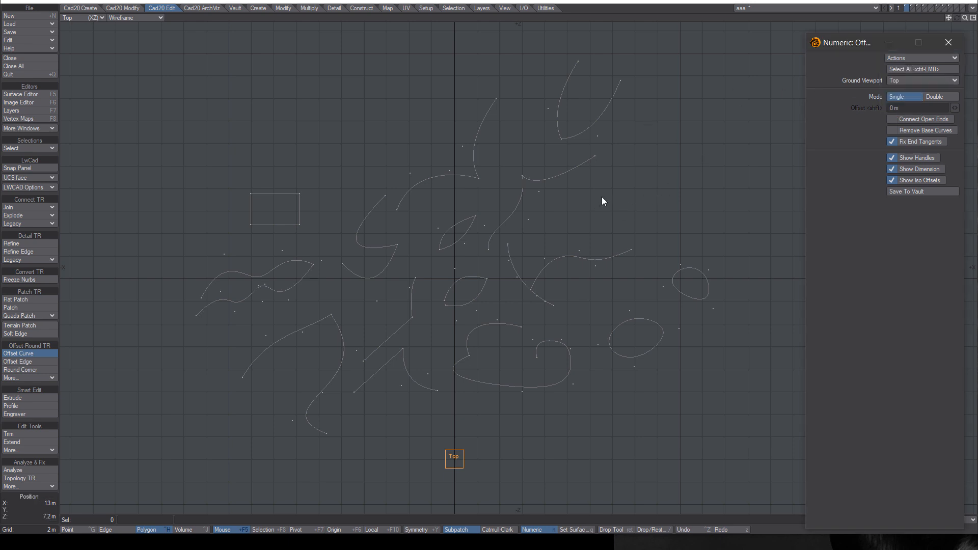
pyautogui.keyDown('ctrl'); pyautogui.click(586, 204); pyautogui.keyUp('ctrl')
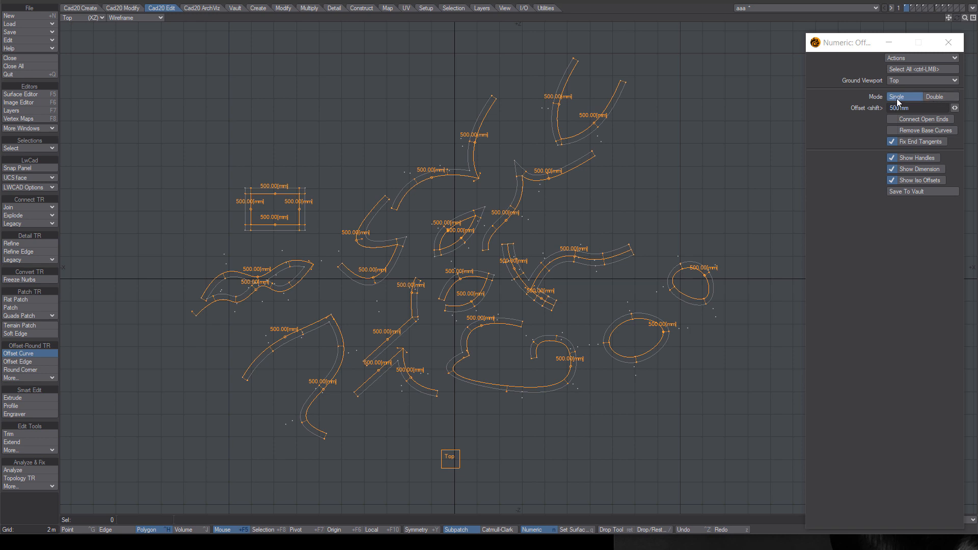
# - Preview the offsets in Double mode, return to Single mode, and enable Remove Base Curves
pyautogui.click(946, 96)
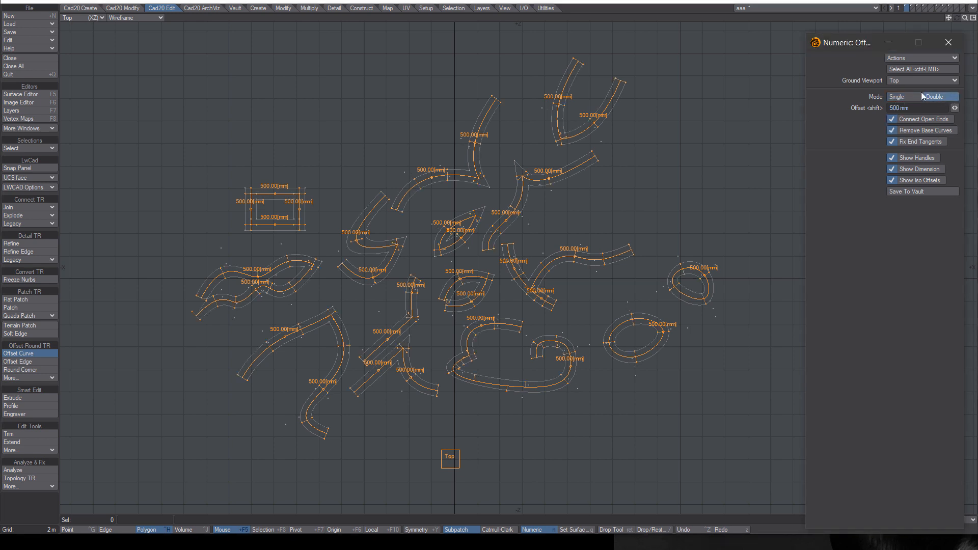
pyautogui.click(900, 95)
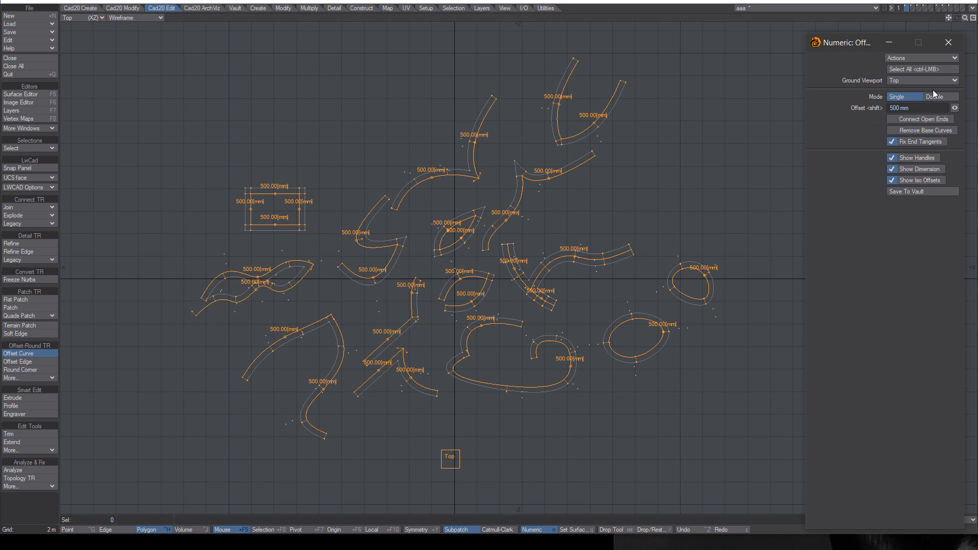
pyautogui.click(893, 131)
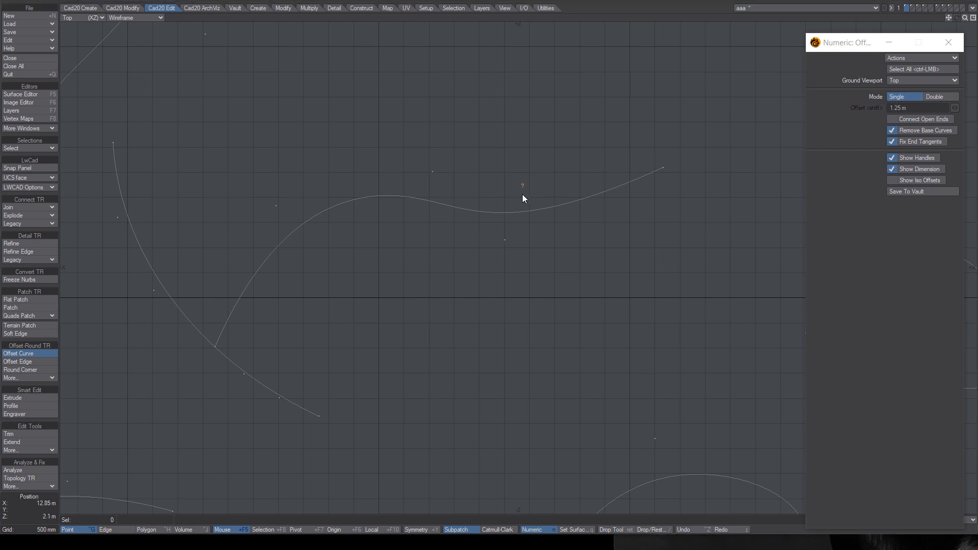
# - Offset the long wavy curve by 1.15 m and toggle Connect Open Ends and Remove Base Curves to compare the results
pyautogui.click(526, 211)
pyautogui.keyDown('shift'); pyautogui.moveTo(527, 271); pyautogui.dragTo(585, 259); pyautogui.keyUp('shift')
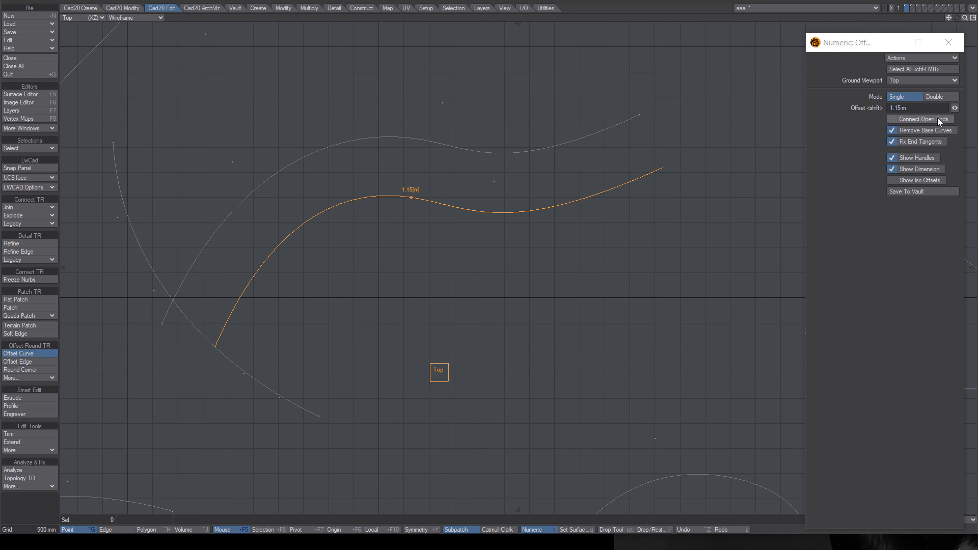
pyautogui.click(891, 120)
pyautogui.click(891, 121)
pyautogui.click(892, 121)
pyautogui.click(892, 120)
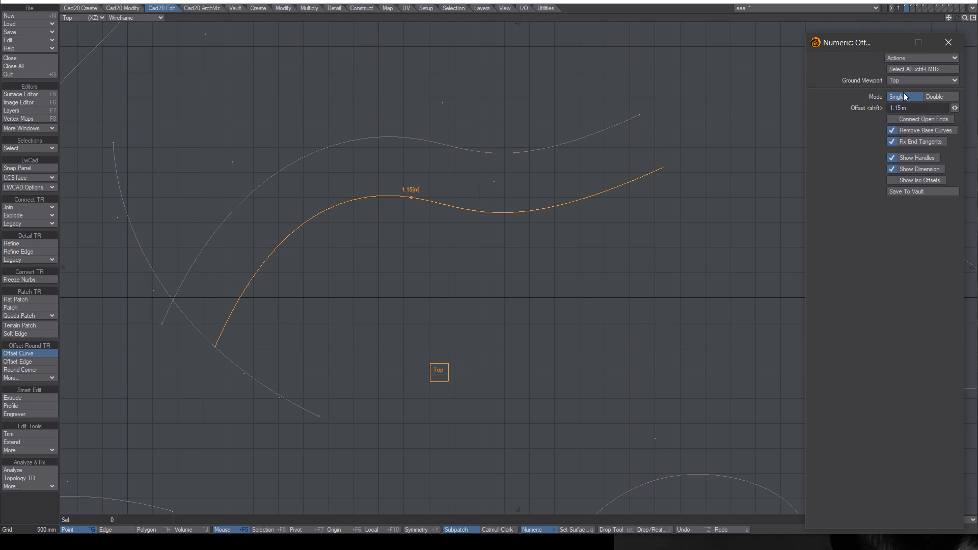
pyautogui.click(893, 130)
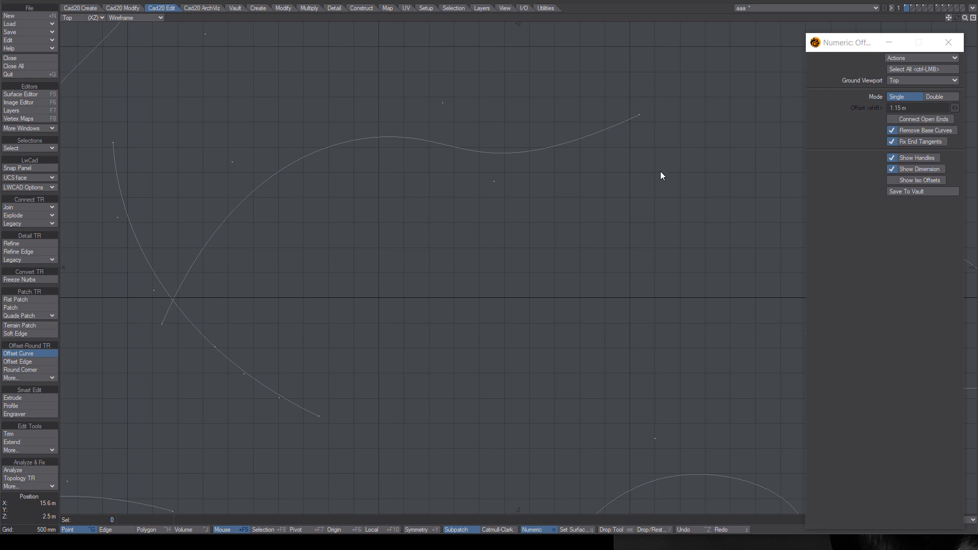
# - Select the wavy curve again and apply its 1.15 m offset with Remove Base Curves enabled
pyautogui.click(658, 168)
pyautogui.click(624, 186)
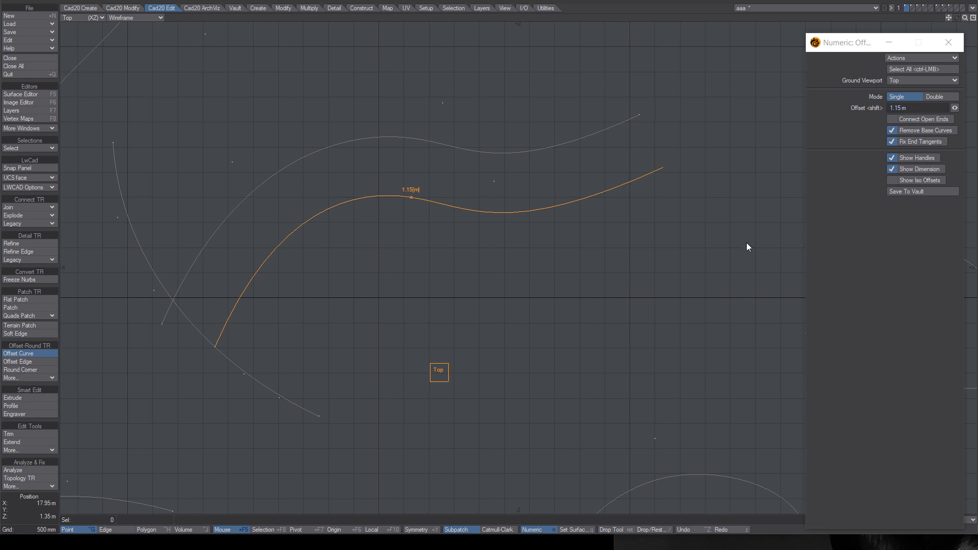
pyautogui.press('Return')
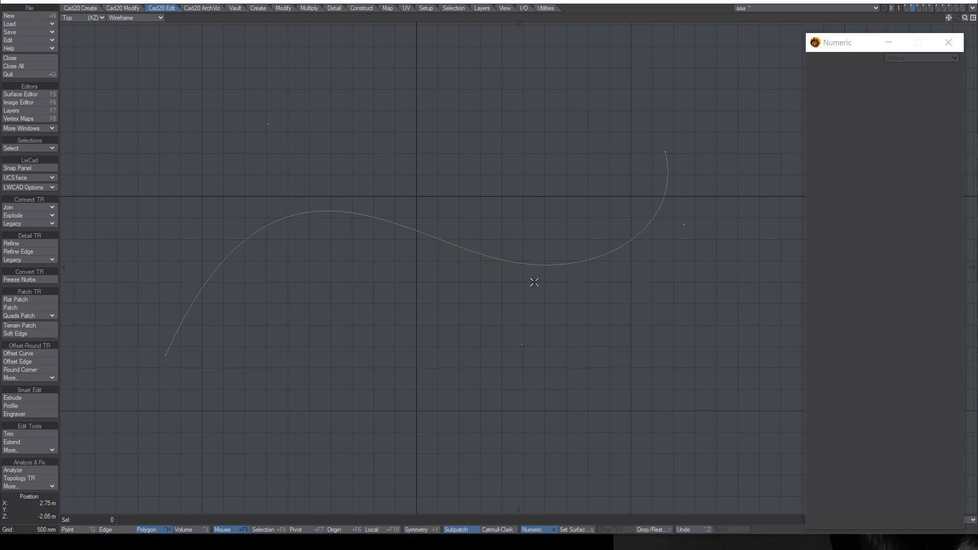
# - Try a -1.05 m single offset of the S-shaped curve with and without Fix End Tangents, and leave the tool
pyautogui.click(16, 354)
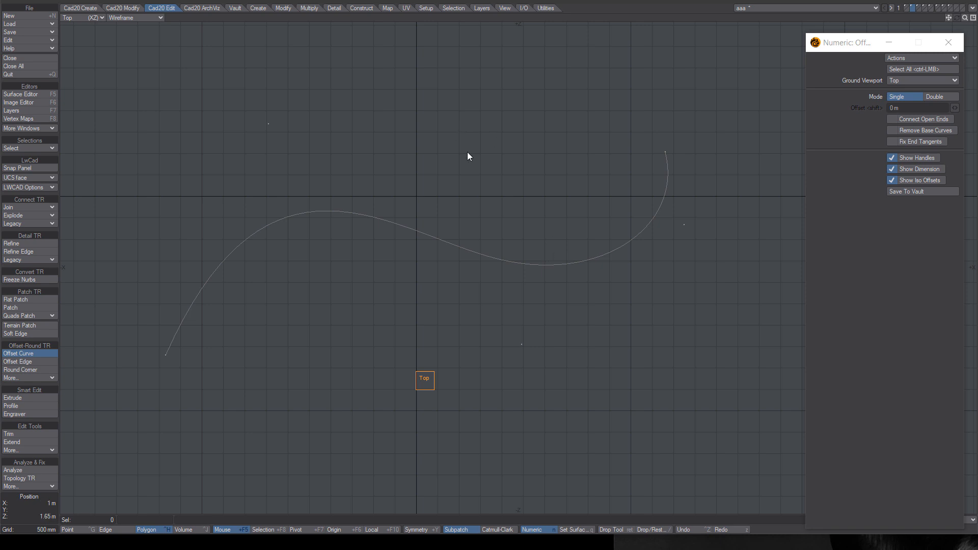
pyautogui.moveTo(495, 260); pyautogui.dragTo(684, 151)
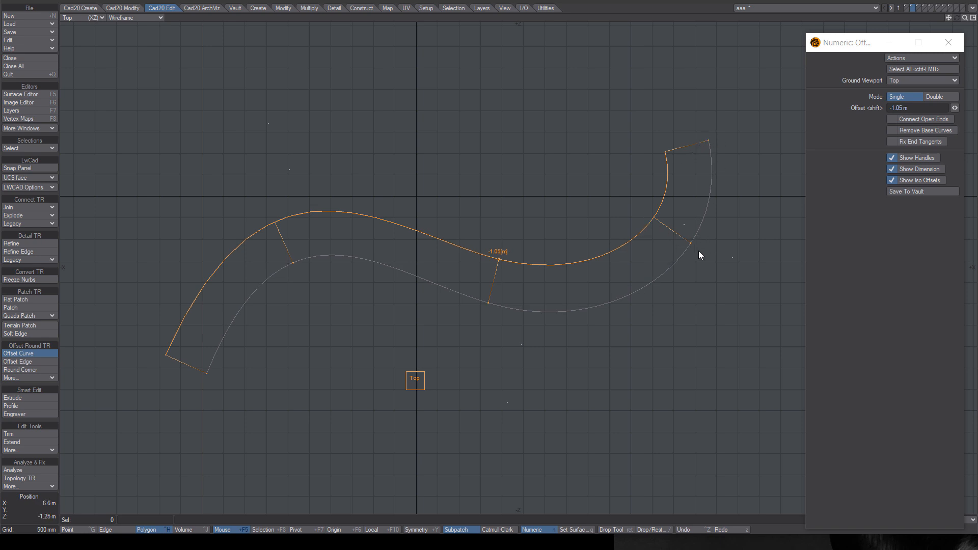
pyautogui.click(892, 141)
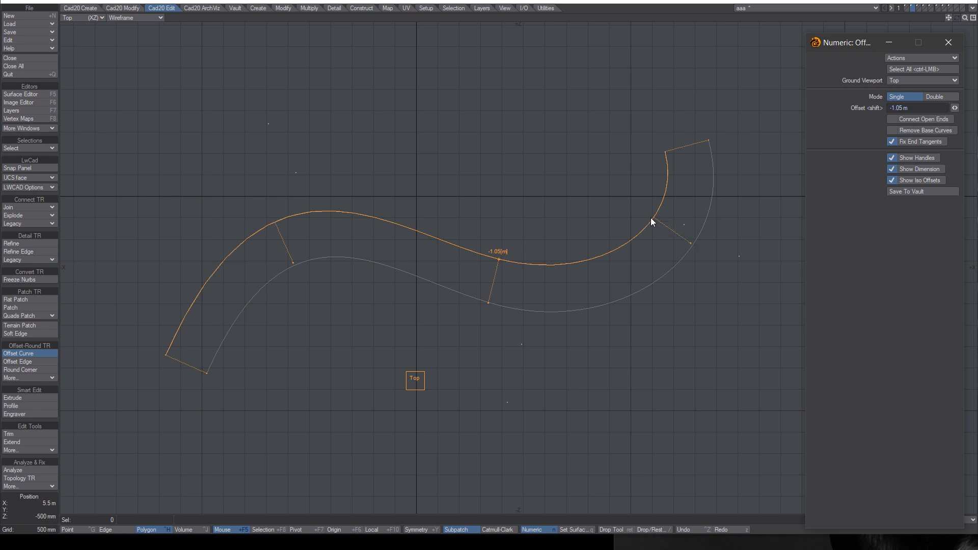
pyautogui.click(892, 142)
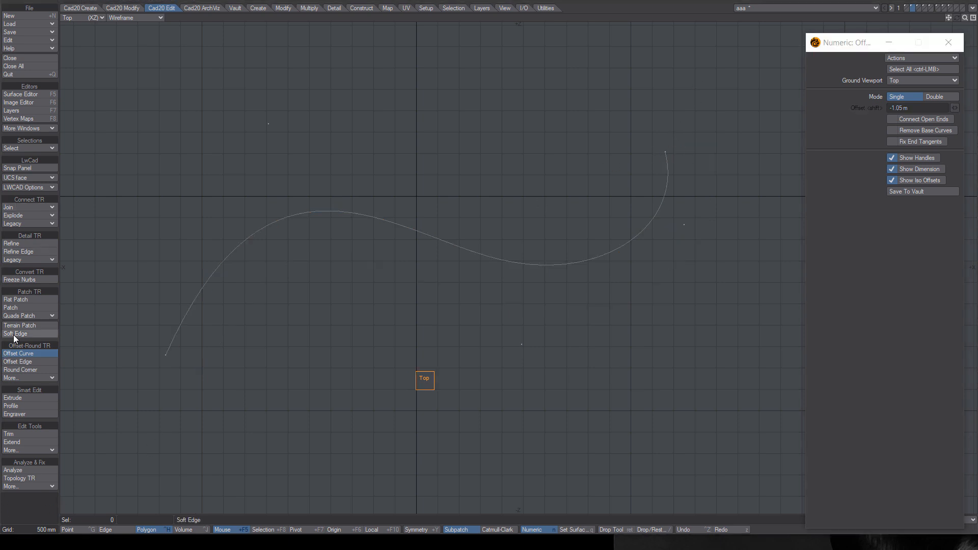
pyautogui.click(21, 355)
pyautogui.click(20, 355)
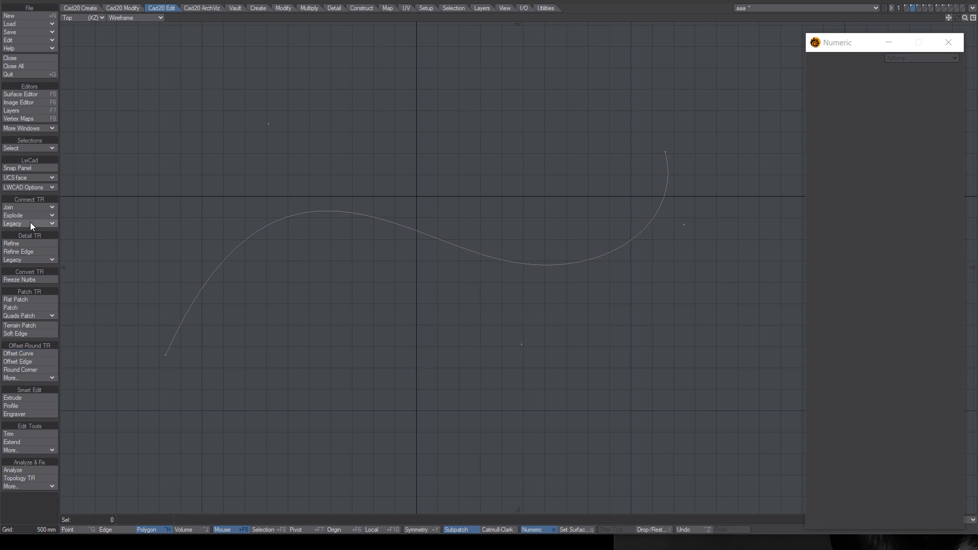
# - Refine the S-shaped curve and try a -1.45 m single offset on it, toggling Fix End Tangents
pyautogui.click(26, 242)
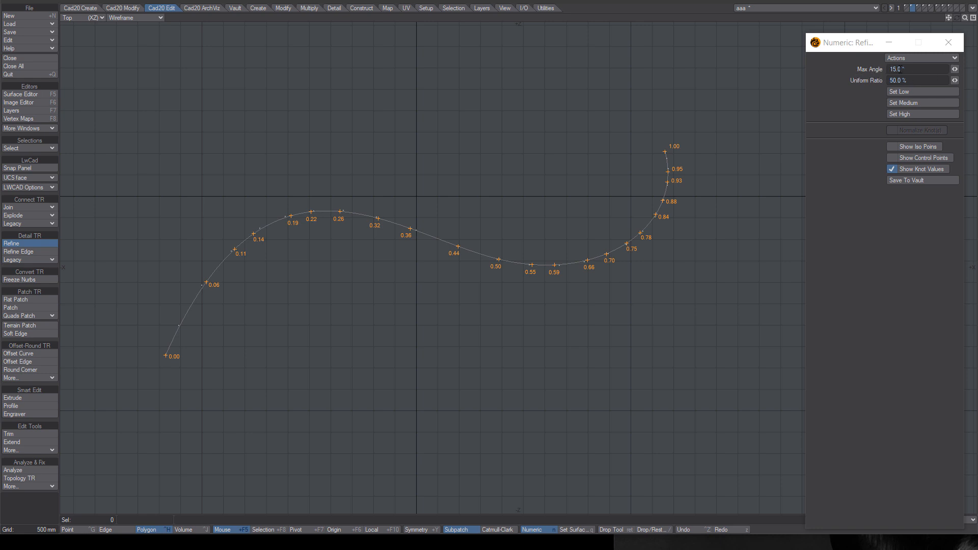
pyautogui.press('Return')
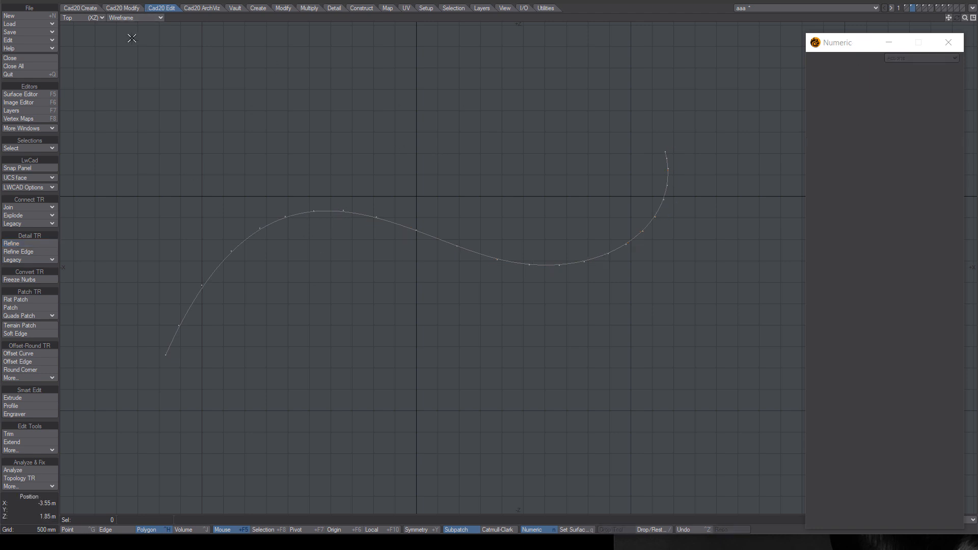
pyautogui.click(26, 354)
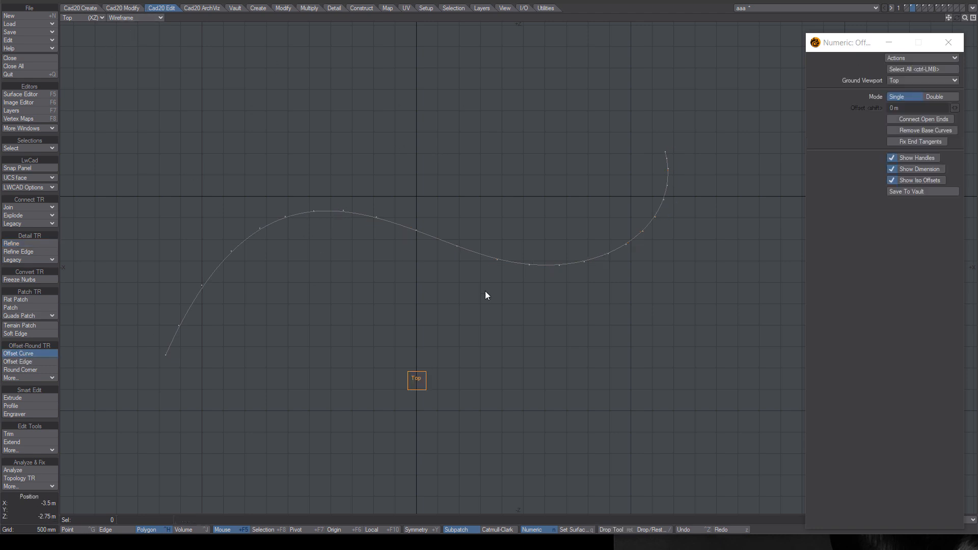
pyautogui.moveTo(425, 307); pyautogui.dragTo(317, 304)
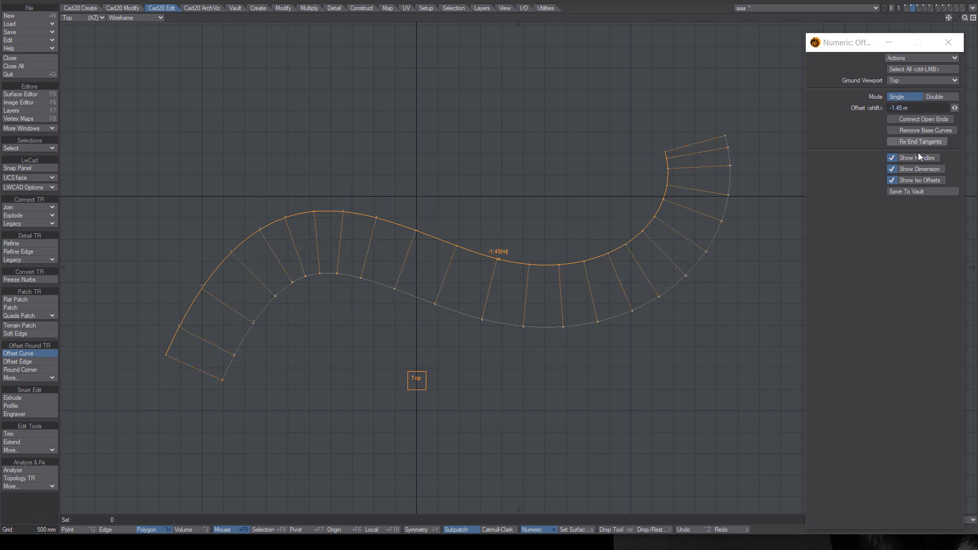
pyautogui.click(892, 143)
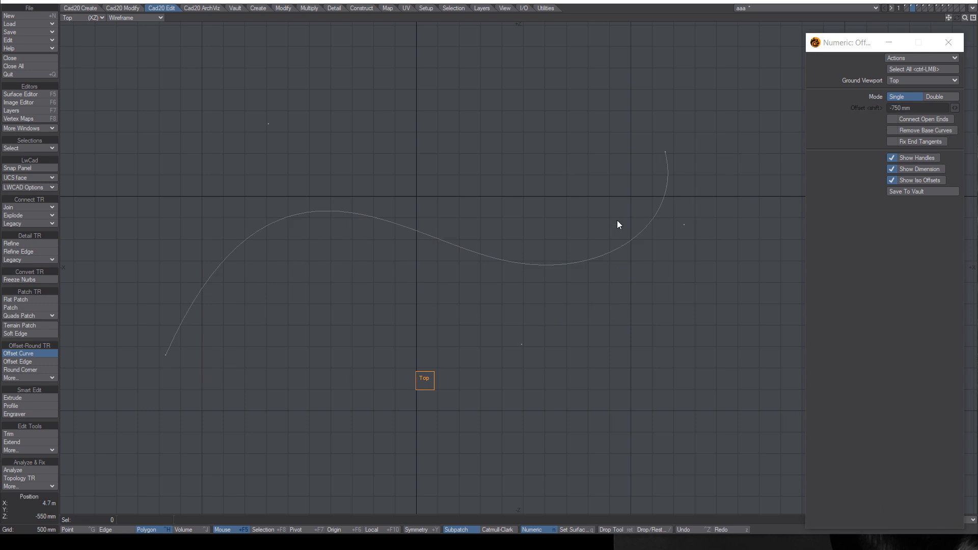
# - Offset the unrefined S-shaped curve in Single mode
pyautogui.click(623, 245)
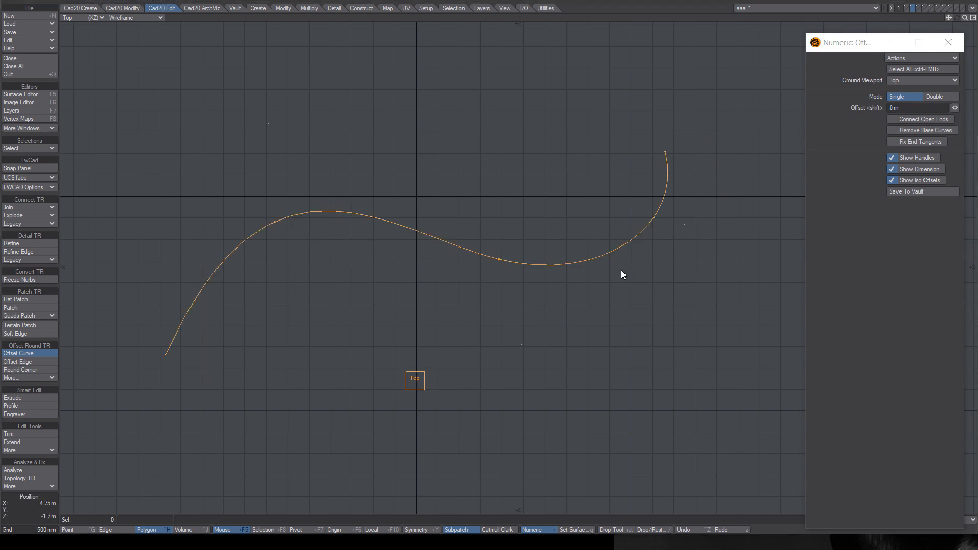
pyautogui.moveTo(682, 260); pyautogui.dragTo(648, 253)
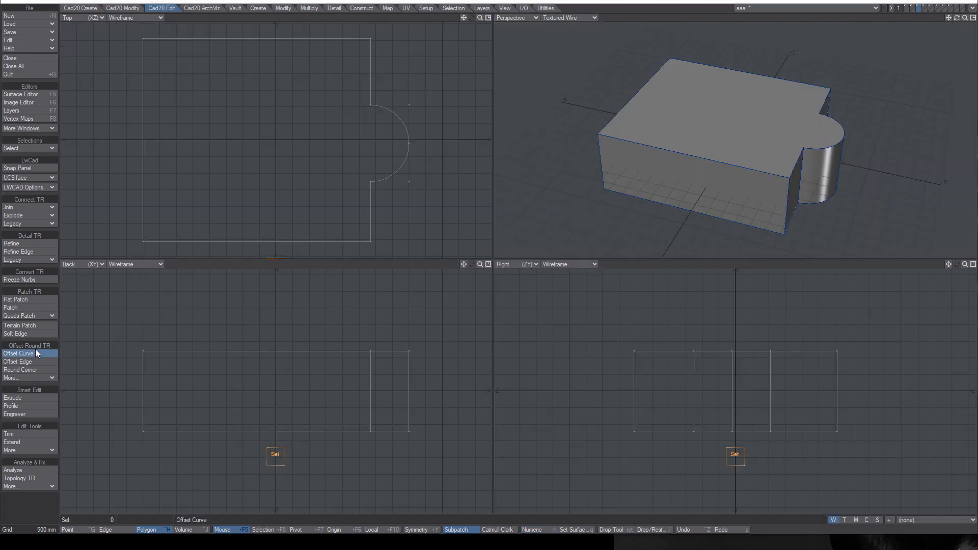
# - Offset the outline of the top face of the block with the rounded bay using Offset Curve
pyautogui.click(38, 351)
pyautogui.keyDown('alt'); pyautogui.moveTo(866, 221); pyautogui.dragTo(739, 114); pyautogui.keyUp('alt')
pyautogui.click(717, 104)
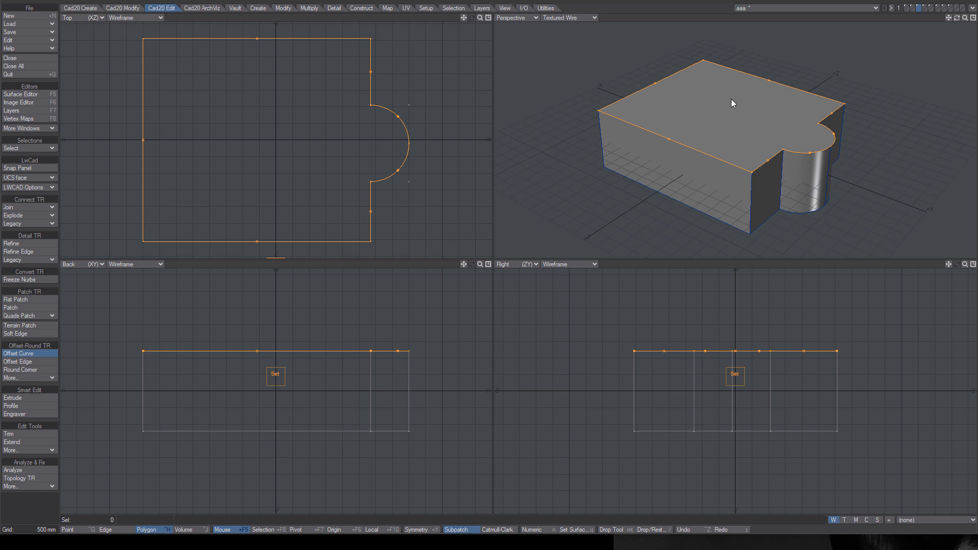
pyautogui.moveTo(248, 160); pyautogui.dragTo(265, 154)
pyautogui.keyDown('alt'); pyautogui.moveTo(814, 102); pyautogui.dragTo(828, 118); pyautogui.keyUp('alt')
pyautogui.click(25, 516)
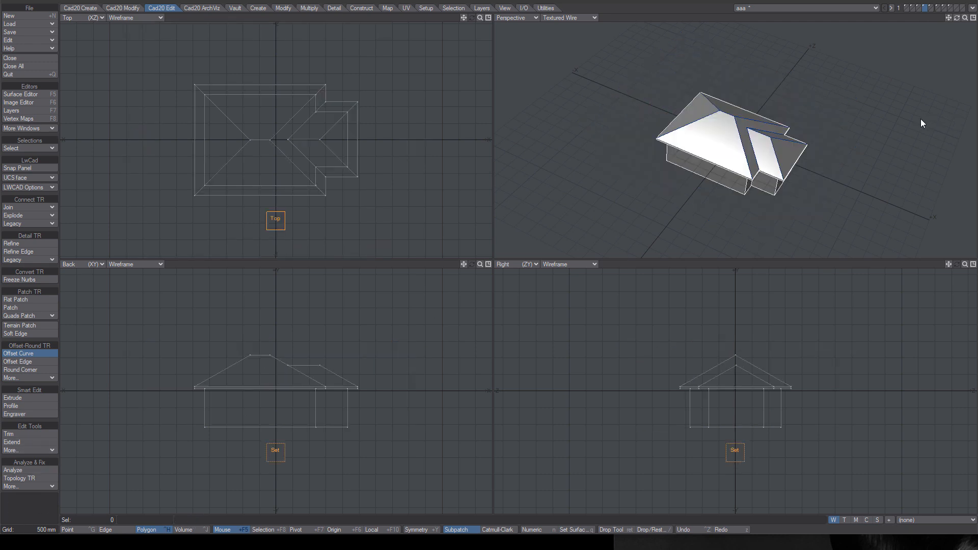
# - Offset the lower outline of the house roof outward by 100 mm in a maximized perspective view
pyautogui.press('a')
pyautogui.keyDown('alt'); pyautogui.moveTo(818, 179); pyautogui.dragTo(902, 101); pyautogui.keyUp('alt')
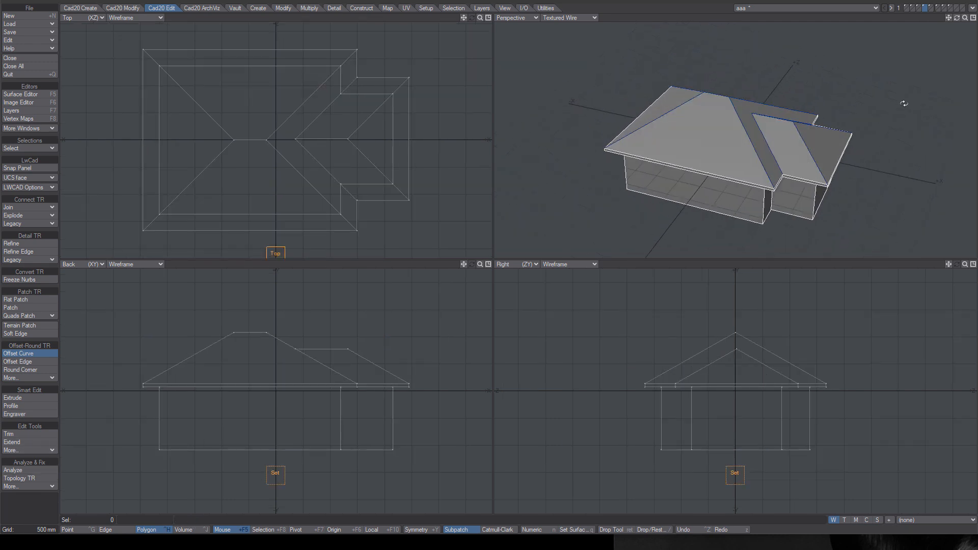
pyautogui.click(973, 17)
pyautogui.keyDown('alt'); pyautogui.moveTo(651, 331); pyautogui.dragTo(475, 215); pyautogui.keyUp('alt')
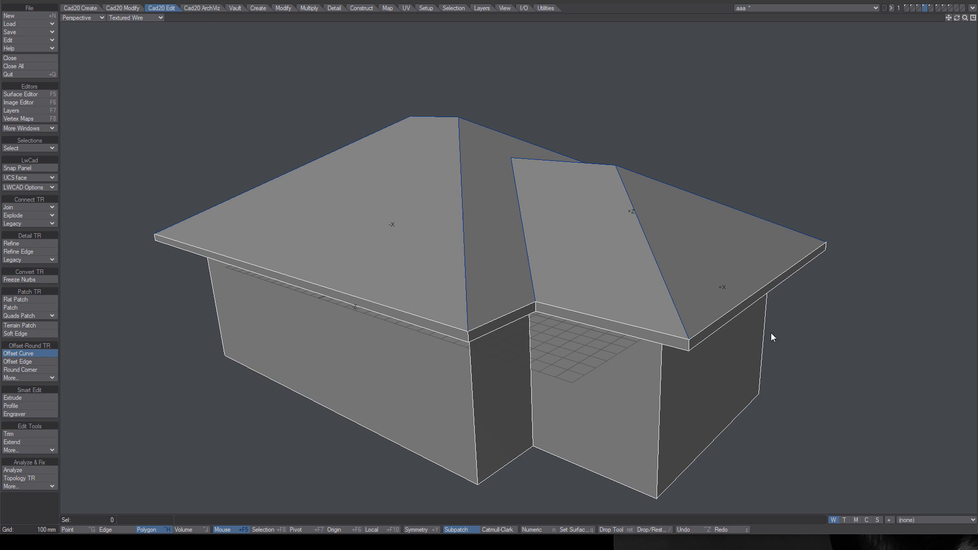
pyautogui.click(631, 335)
pyautogui.keyDown('alt'); pyautogui.moveTo(815, 277); pyautogui.dragTo(696, 243); pyautogui.keyUp('alt')
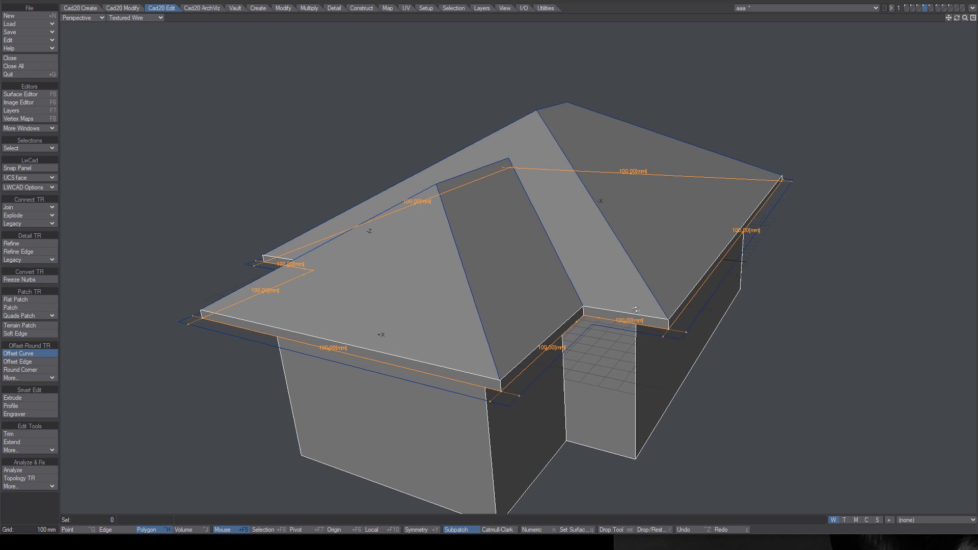
pyautogui.keyDown('alt'); pyautogui.moveTo(499, 384); pyautogui.dragTo(631, 318); pyautogui.keyUp('alt')
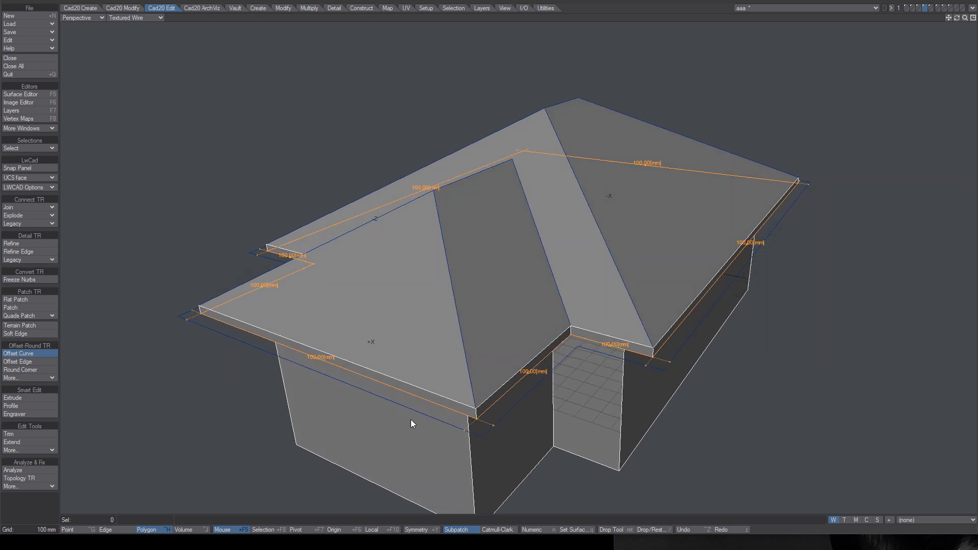
pyautogui.press('Return')
pyautogui.scroll(-2, 773, 333)
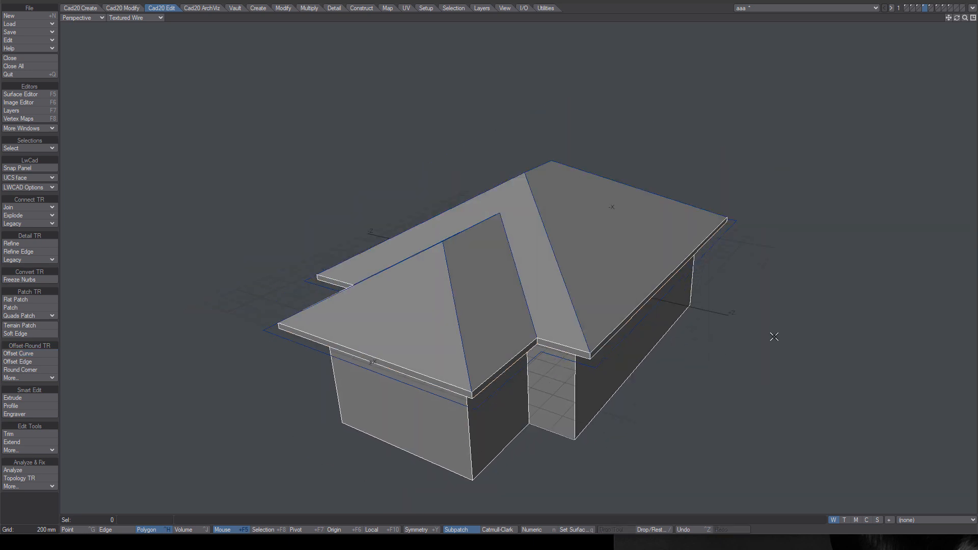
pyautogui.keyDown('alt'); pyautogui.moveTo(775, 337); pyautogui.dragTo(556, 249); pyautogui.keyUp('alt')
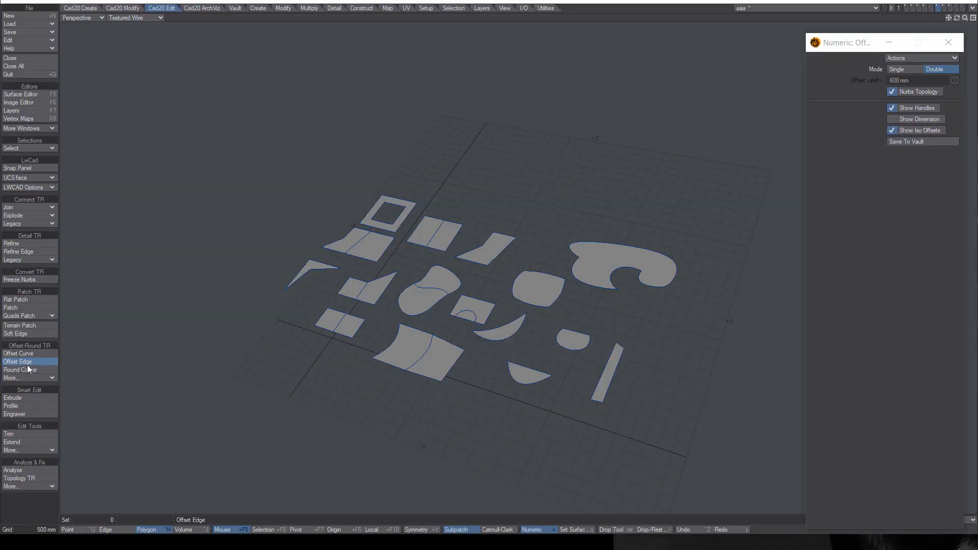
# - Try a Double-mode Offset Edge of 150 mm on all edges of the flat faces with Nurbs Topology enabled
pyautogui.scroll(2, 494, 285)
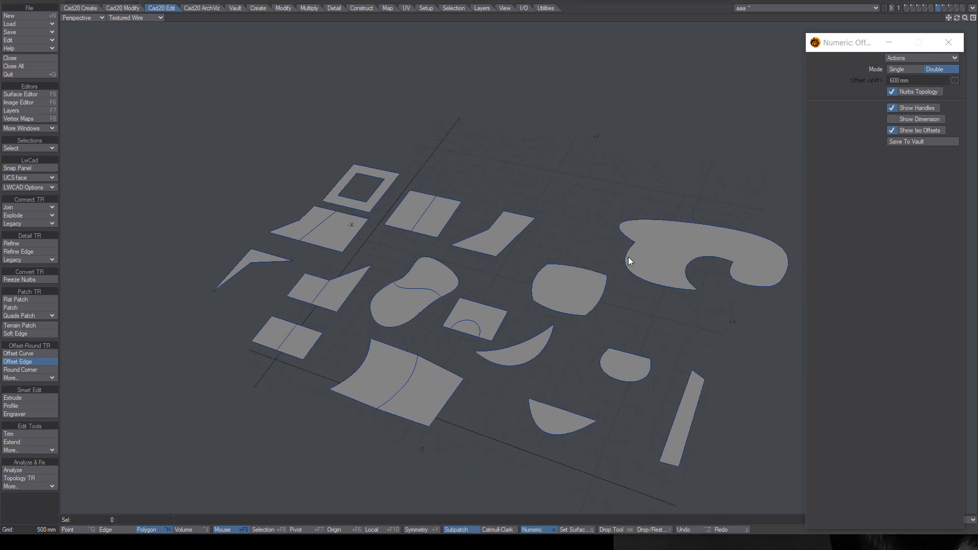
pyautogui.moveTo(543, 163); pyautogui.dragTo(554, 167)
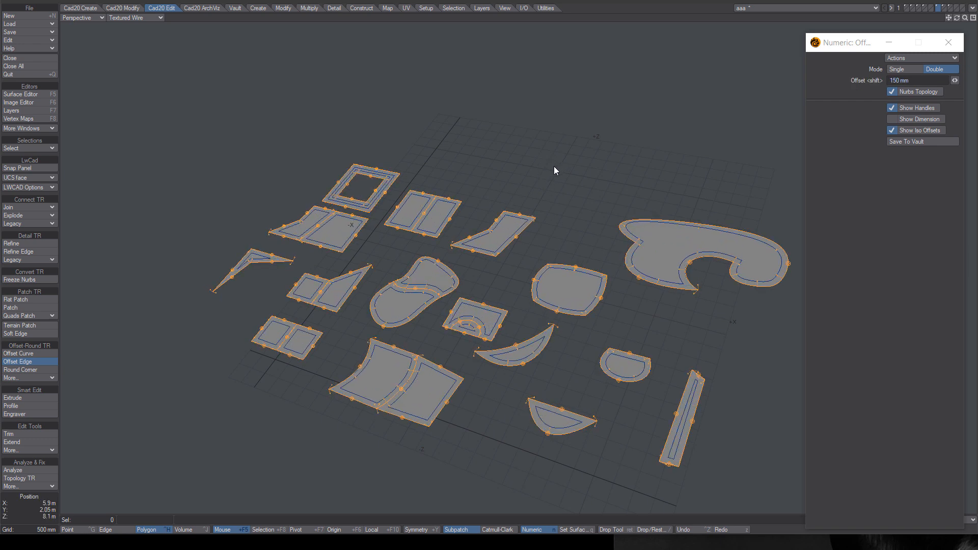
pyautogui.press('Return')
# - Try a 250 mm Double-mode offset on two adjoining curved edges at the notch of the large rounded face
pyautogui.click(667, 289)
pyautogui.click(691, 264)
pyautogui.keyDown('shift'); pyautogui.moveTo(674, 250); pyautogui.dragTo(682, 246); pyautogui.keyUp('shift')
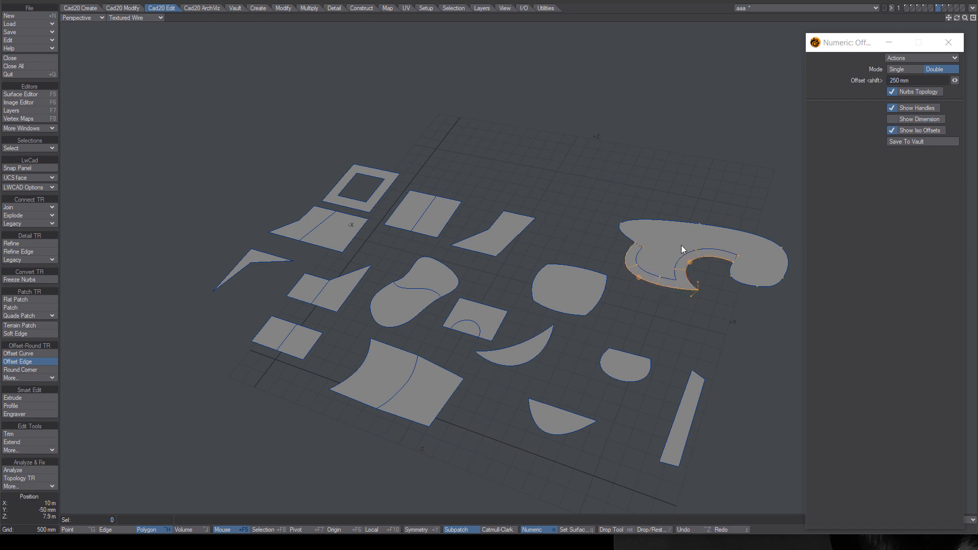
pyautogui.press('Return')
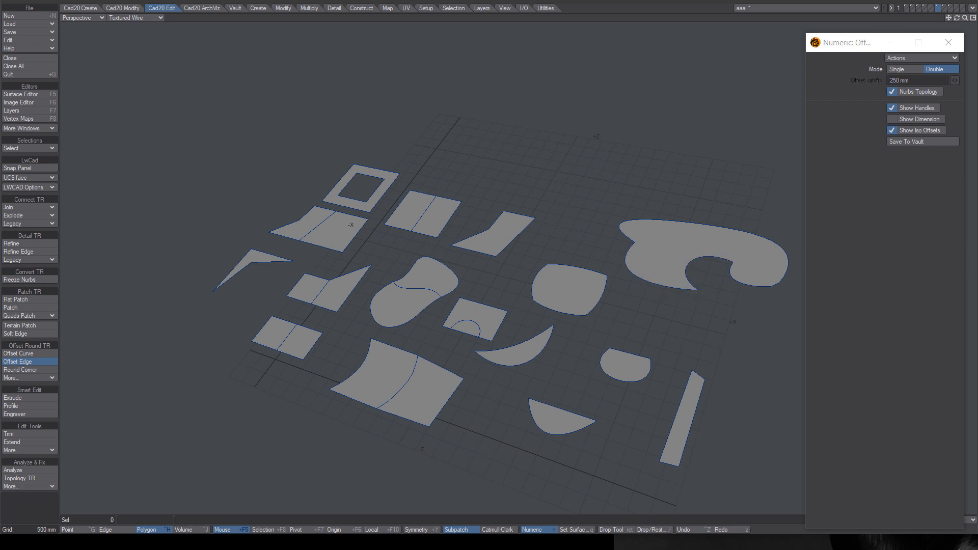
# - Show the layer with the box solids and try a 1.85 m Single-mode edge offset on the large box's top face
pyautogui.click(946, 10)
pyautogui.press('a')
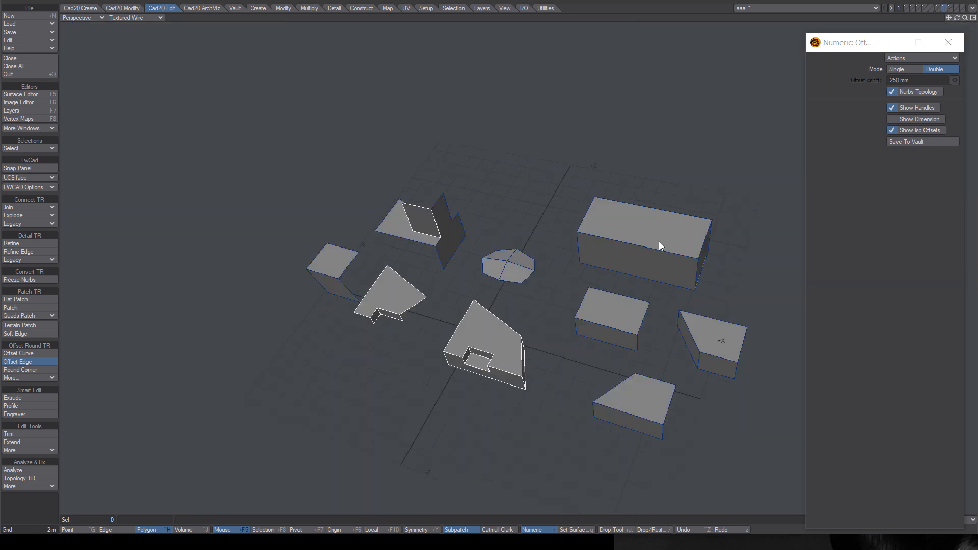
pyautogui.scroll(2, 659, 242)
pyautogui.click(631, 222)
pyautogui.click(661, 253)
pyautogui.keyDown('alt'); pyautogui.moveTo(745, 224); pyautogui.dragTo(640, 290); pyautogui.keyUp('alt')
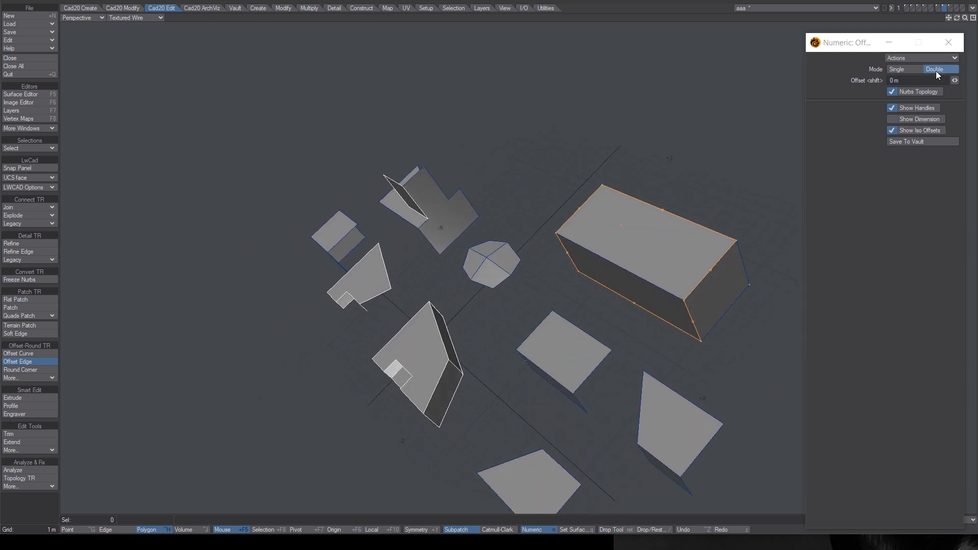
pyautogui.click(904, 69)
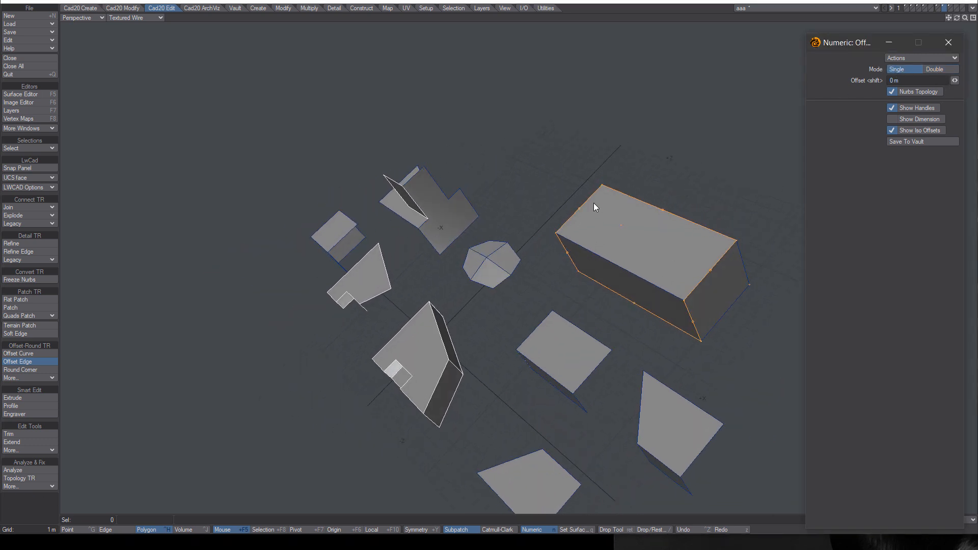
pyautogui.moveTo(631, 222); pyautogui.dragTo(595, 150)
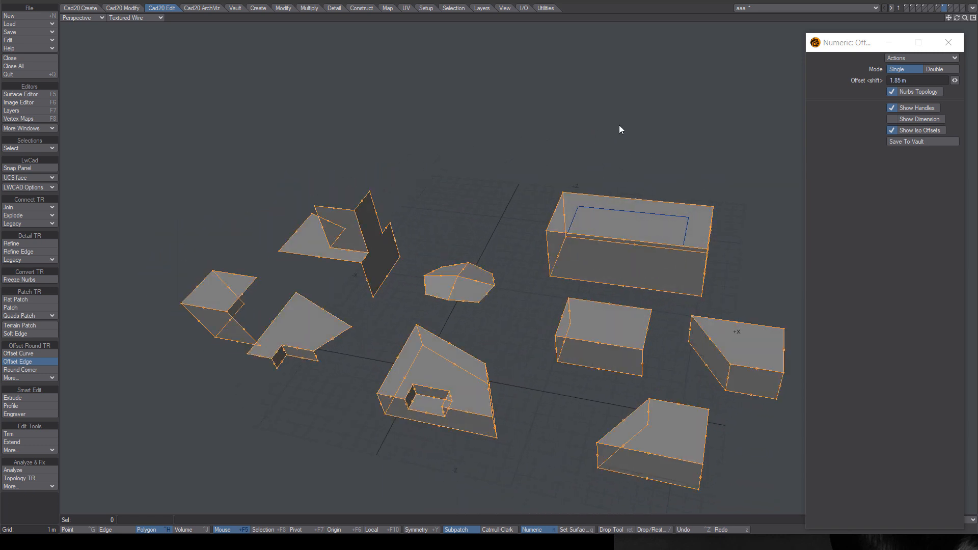
# - Try a 400 mm Double-mode edge offset across all faces of the box solids
pyautogui.click(954, 69)
pyautogui.click(576, 114)
pyautogui.moveTo(575, 114); pyautogui.dragTo(646, 119)
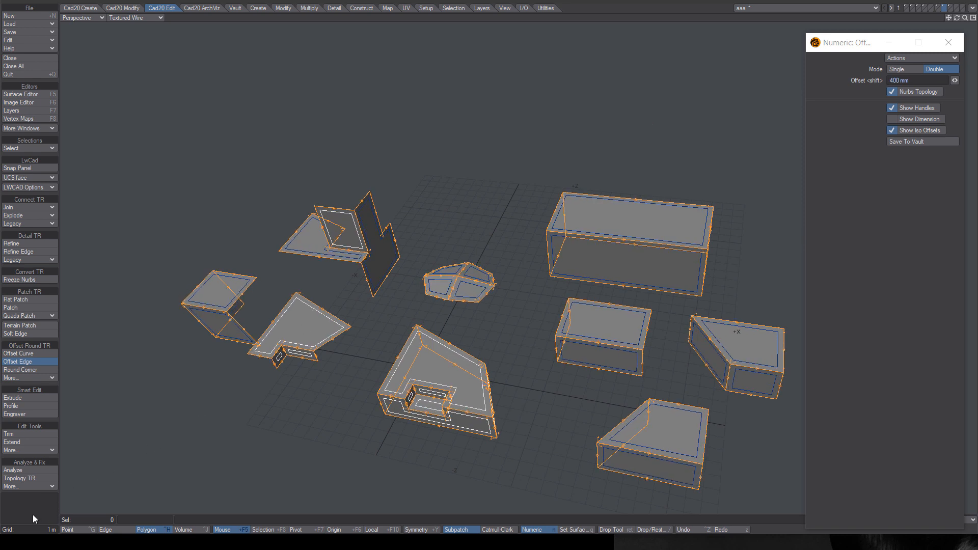
pyautogui.press('Return')
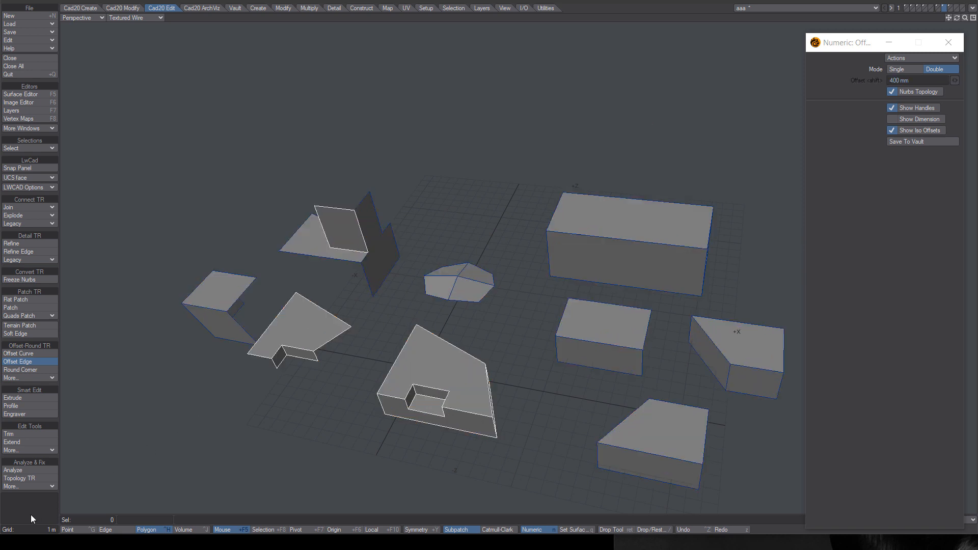
# - Show the layer with the curved NURBS surface and offset its end edge by 1.25 m using Offset Legacy in double mode
pyautogui.click(950, 7)
pyautogui.keyDown('alt'); pyautogui.moveTo(672, 307); pyautogui.dragTo(489, 272); pyautogui.keyUp('alt')
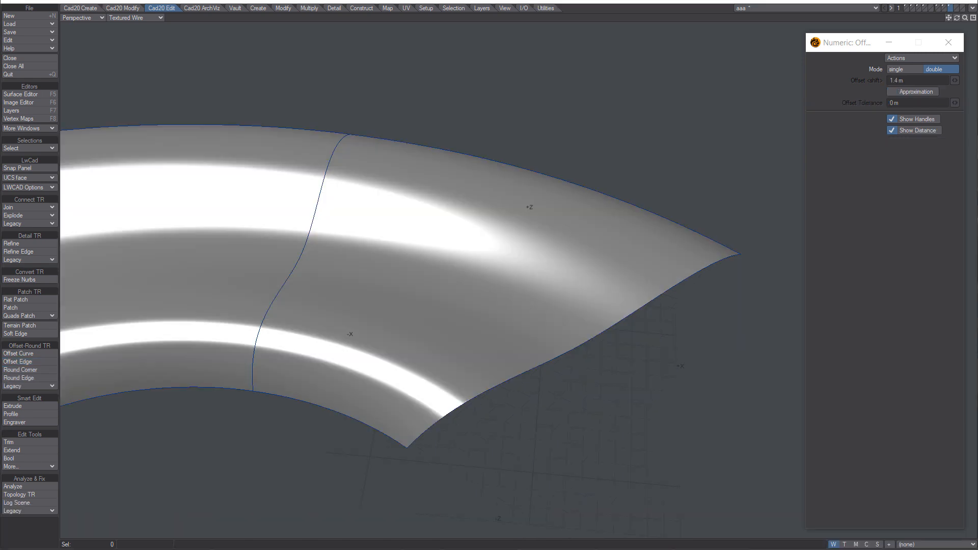
pyautogui.click(19, 387)
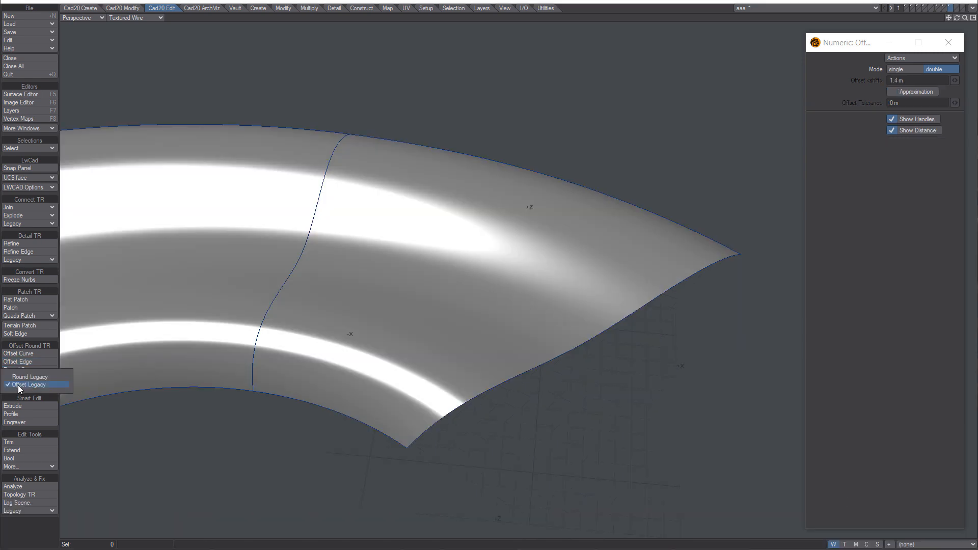
pyautogui.click(19, 386)
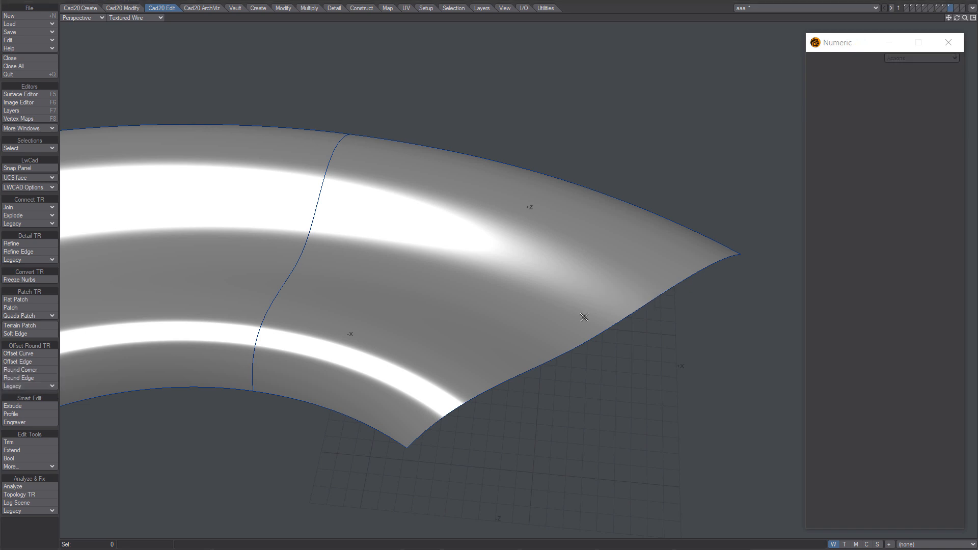
pyautogui.click(48, 383)
pyautogui.click(48, 385)
pyautogui.moveTo(568, 408); pyautogui.dragTo(670, 382)
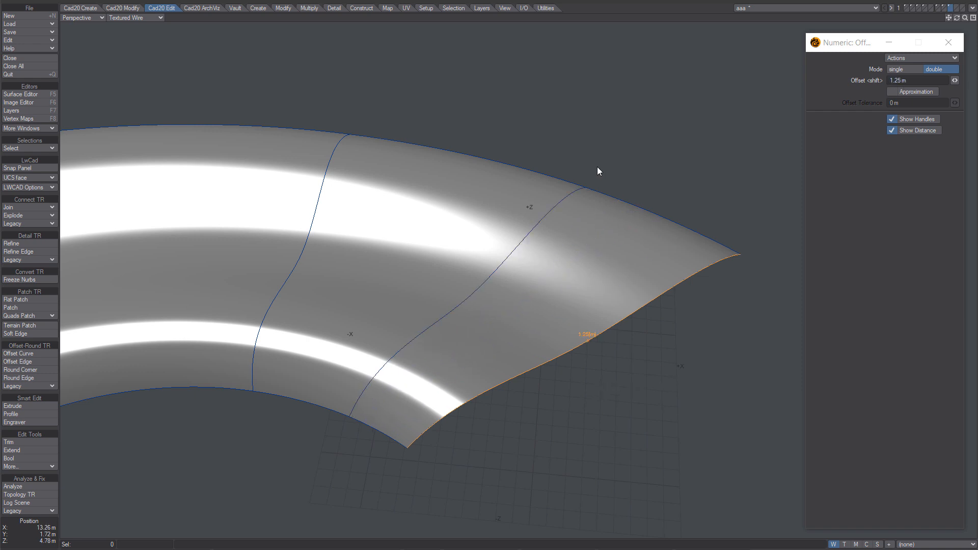
pyautogui.keyDown('alt'); pyautogui.moveTo(445, 363); pyautogui.dragTo(498, 284); pyautogui.keyUp('alt')
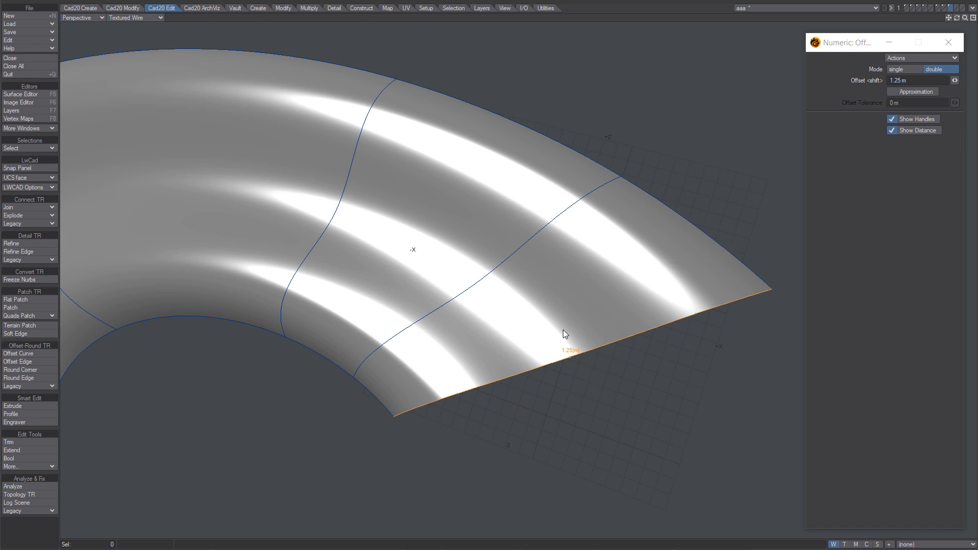
pyautogui.keyDown('alt'); pyautogui.moveTo(544, 443); pyautogui.dragTo(664, 329); pyautogui.keyUp('alt')
pyautogui.keyDown('alt'); pyautogui.moveTo(609, 229); pyautogui.dragTo(561, 308); pyautogui.keyUp('alt')
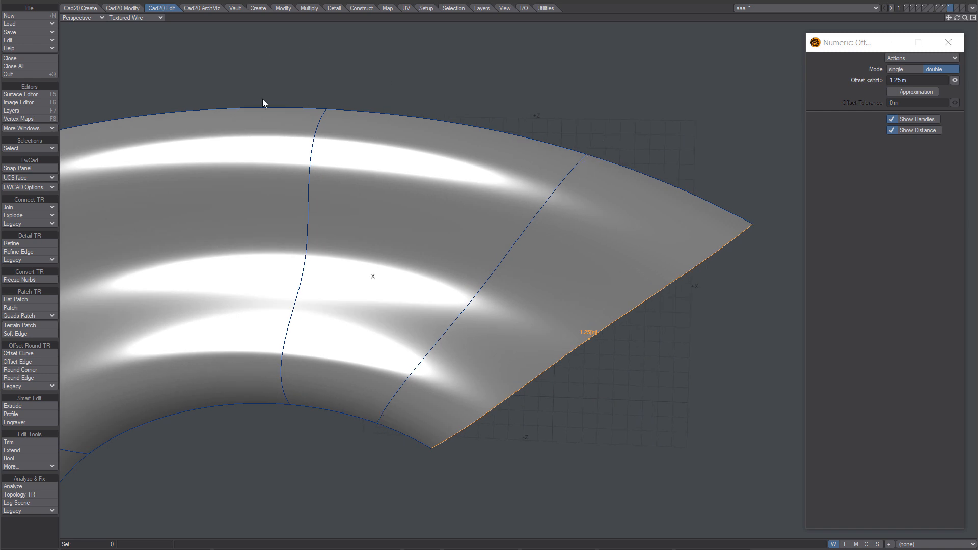
# - Try a 1.45 m Offset Legacy offset on the curved surface's end edge in Wireframe display
pyautogui.click(129, 18)
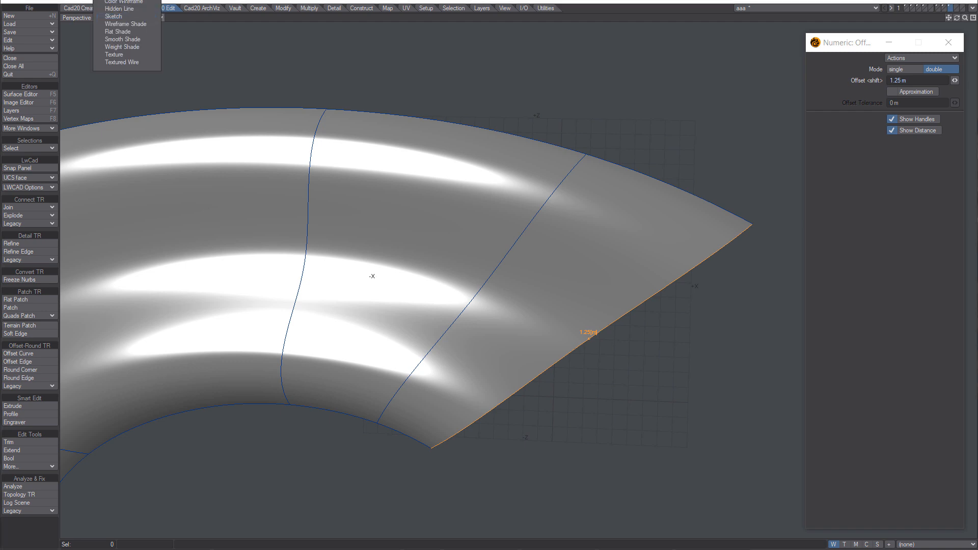
pyautogui.click(127, 1)
pyautogui.keyDown('alt'); pyautogui.moveTo(531, 315); pyautogui.dragTo(573, 277); pyautogui.keyUp('alt')
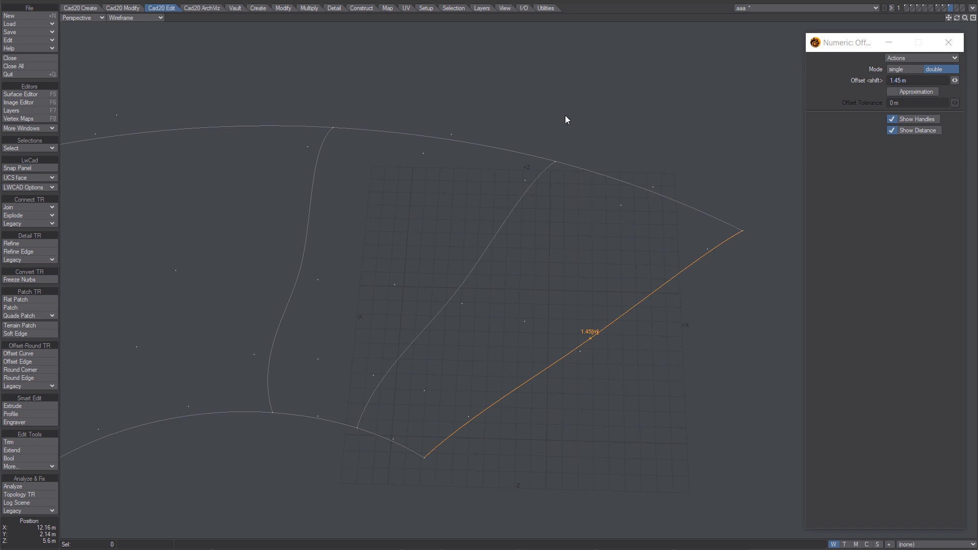
pyautogui.keyDown('alt'); pyautogui.moveTo(652, 216); pyautogui.dragTo(617, 237); pyautogui.keyUp('alt')
pyautogui.click(19, 533)
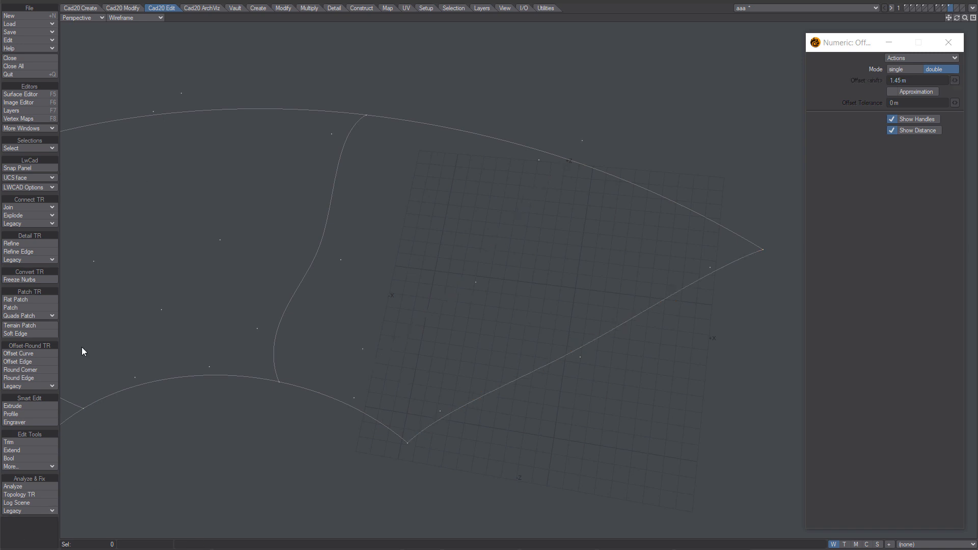
# - Restore the Textured Wire display and offset the curved surface's end edge by 800 mm using Offset Edge in Double mode
pyautogui.click(131, 17)
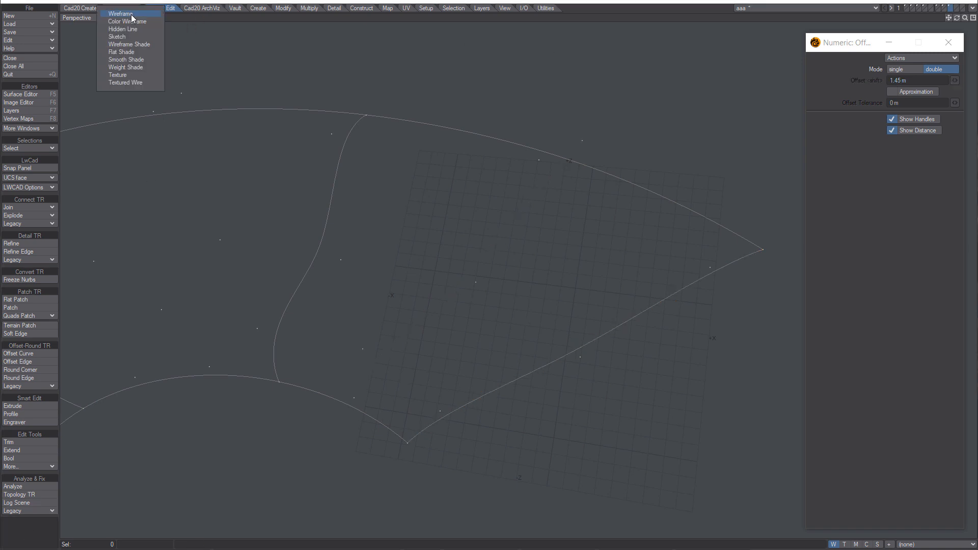
pyautogui.click(135, 83)
pyautogui.keyDown('alt'); pyautogui.moveTo(457, 278); pyautogui.dragTo(513, 199); pyautogui.keyUp('alt')
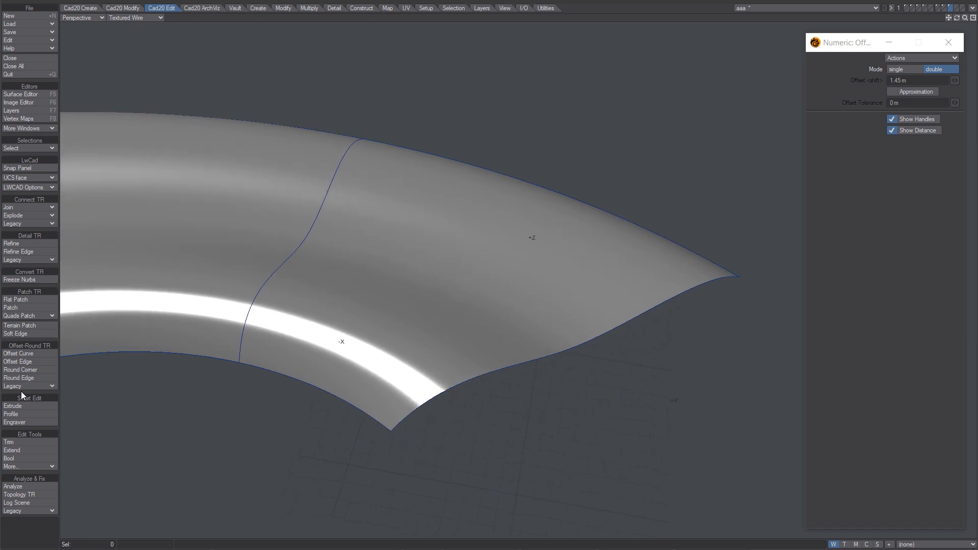
pyautogui.click(17, 362)
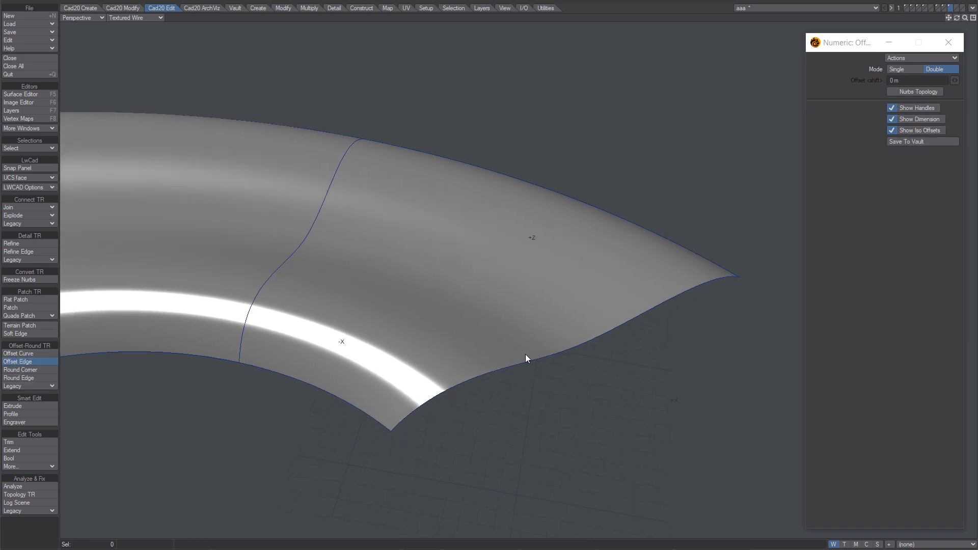
pyautogui.moveTo(568, 350); pyautogui.dragTo(722, 276)
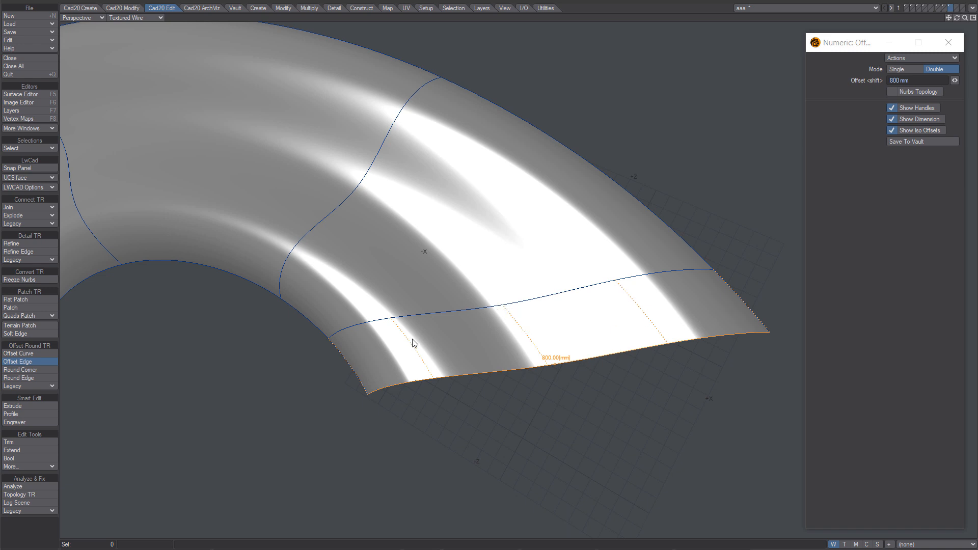
pyautogui.keyDown('alt'); pyautogui.moveTo(514, 469); pyautogui.dragTo(534, 245); pyautogui.keyUp('alt')
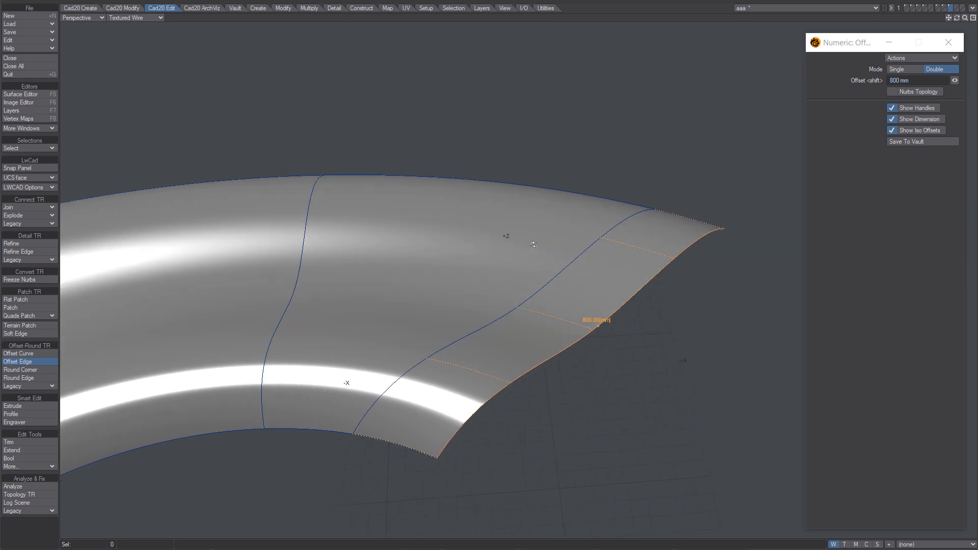
# - Set the end edge's offset to 950 mm in Wireframe display and return to Textured Wire
pyautogui.click(136, 17)
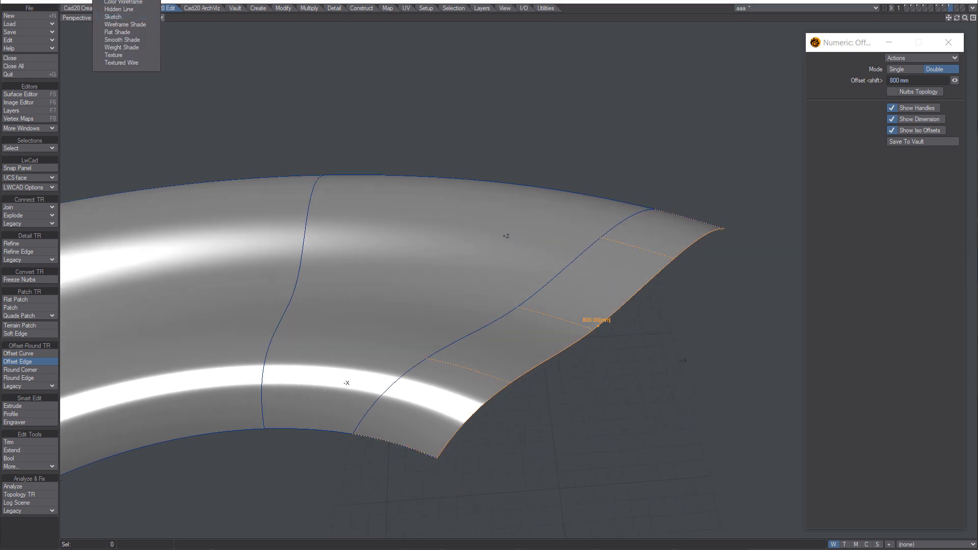
pyautogui.click(117, 1)
pyautogui.keyDown('alt'); pyautogui.moveTo(509, 145); pyautogui.dragTo(435, 248); pyautogui.keyUp('alt')
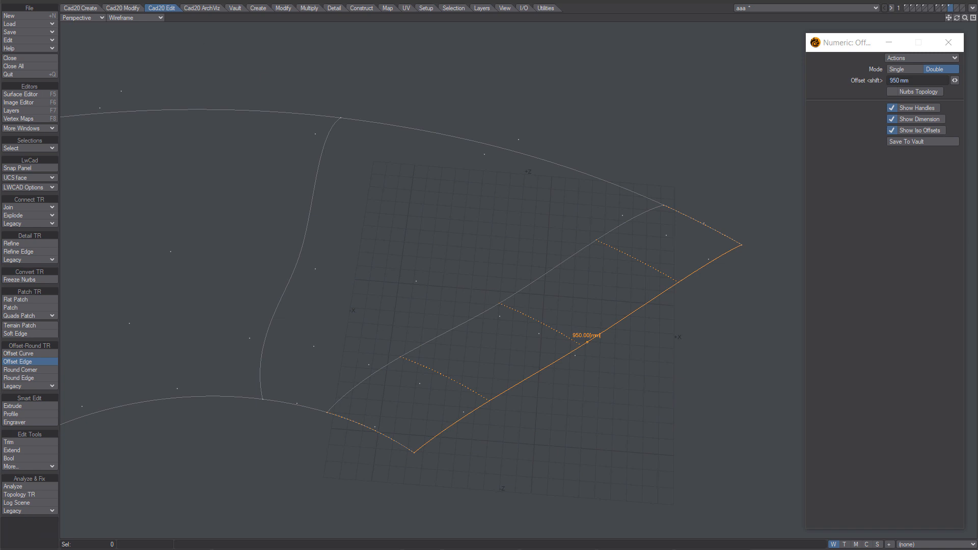
pyautogui.click(127, 17)
pyautogui.click(116, 84)
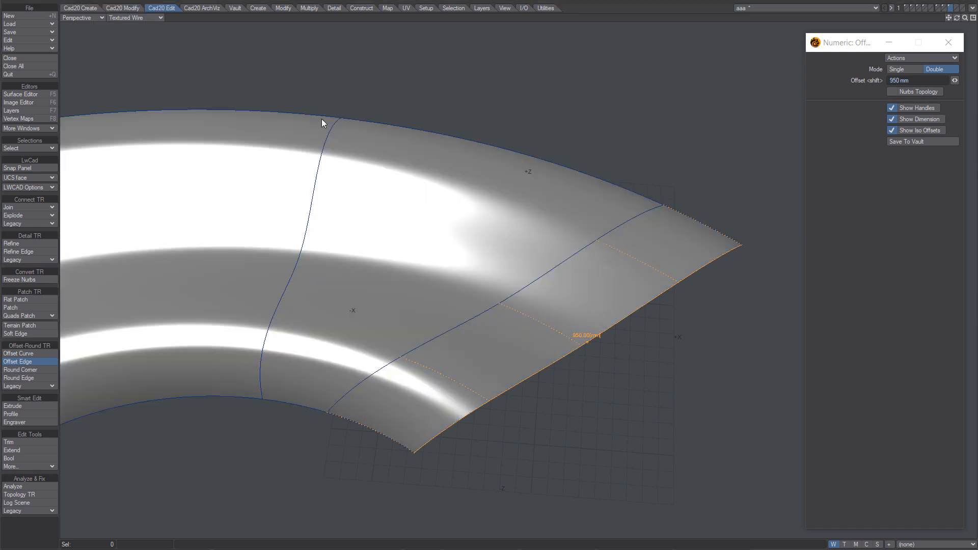
# - Set the curved surface's end edge offset to 900 mm and inspect the iso offset lines from several angles
pyautogui.moveTo(247, 95)
pyautogui.keyDown('alt'); pyautogui.mouseDown()
pyautogui.moveTo(429, 168)
pyautogui.moveTo(415, 358)
pyautogui.moveTo(476, 342)
pyautogui.moveTo(479, 350)
pyautogui.mouseUp(); pyautogui.keyUp('alt')
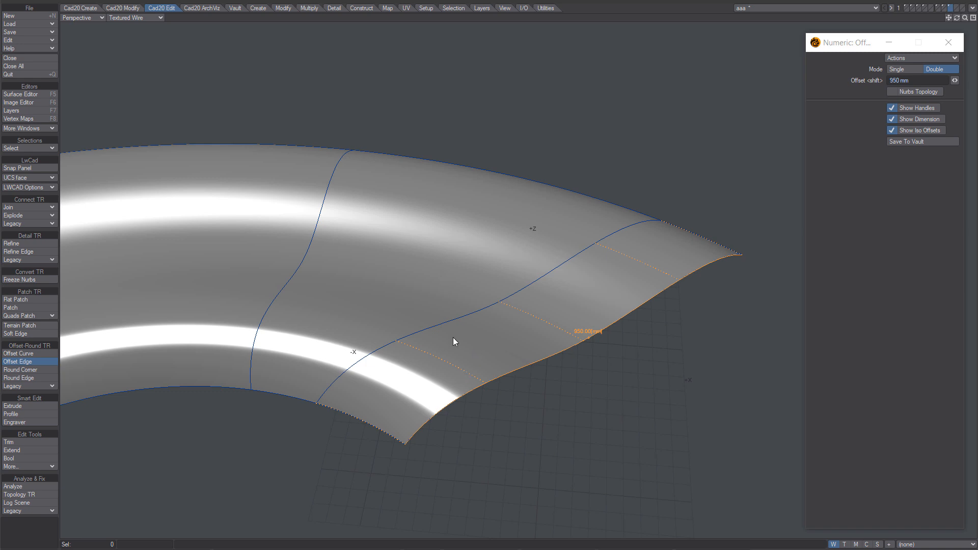
pyautogui.moveTo(503, 264)
pyautogui.keyDown('alt'); pyautogui.mouseDown()
pyautogui.moveTo(451, 392)
pyautogui.moveTo(476, 240)
pyautogui.moveTo(469, 253)
pyautogui.moveTo(491, 252)
pyautogui.moveTo(469, 259)
pyautogui.mouseUp(); pyautogui.keyUp('alt')
pyautogui.moveTo(465, 262); pyautogui.dragTo(559, 233)
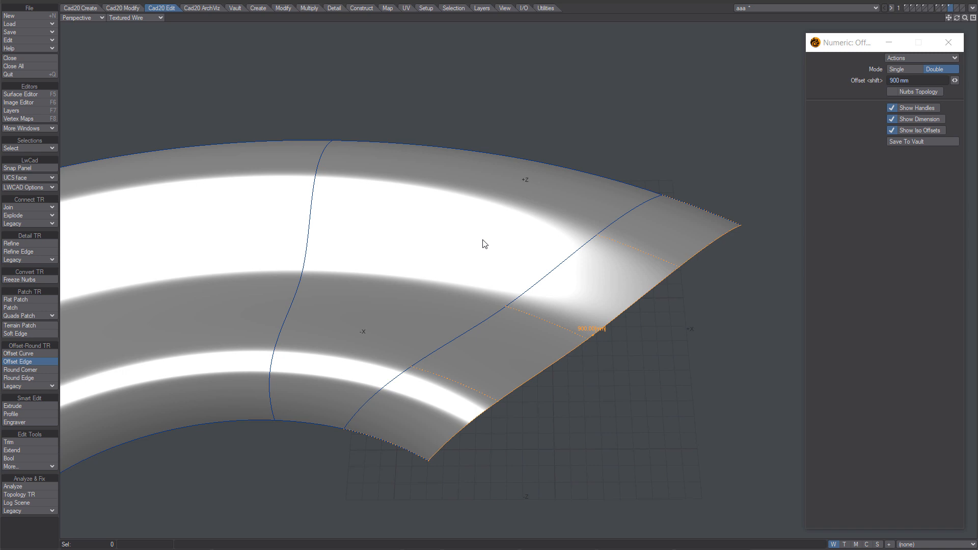
pyautogui.keyDown('alt'); pyautogui.moveTo(497, 355); pyautogui.dragTo(511, 297); pyautogui.keyUp('alt')
pyautogui.keyDown('alt'); pyautogui.moveTo(649, 222); pyautogui.dragTo(549, 311); pyautogui.keyUp('alt')
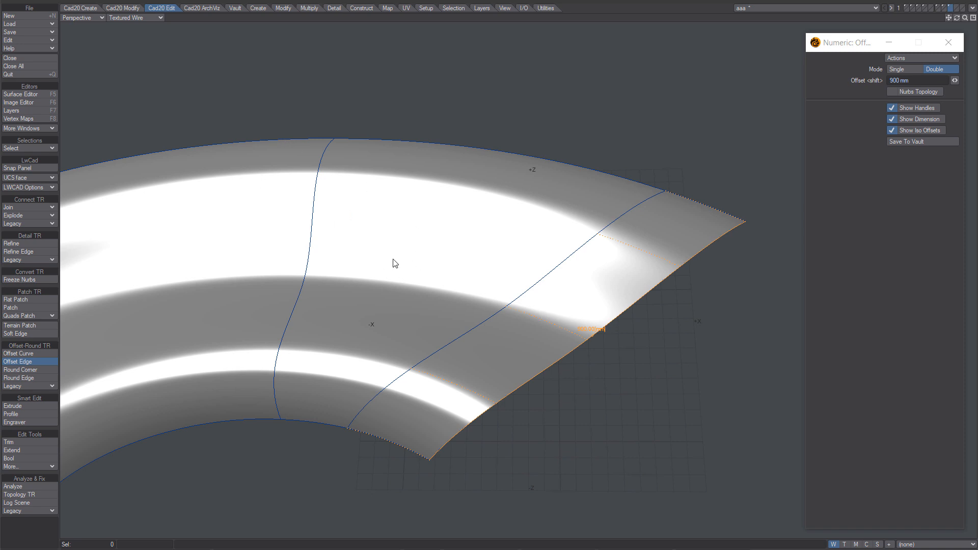
# - Vary the end edge's offset in Wireframe display, including 300 mm, and apply the Offset Edge operation
pyautogui.moveTo(460, 255)
pyautogui.keyDown('alt'); pyautogui.mouseDown()
pyautogui.moveTo(518, 216)
pyautogui.moveTo(451, 208)
pyautogui.moveTo(546, 218)
pyautogui.moveTo(485, 234)
pyautogui.moveTo(530, 227)
pyautogui.mouseUp(); pyautogui.keyUp('alt')
pyautogui.click(135, 17)
pyautogui.click(134, 0)
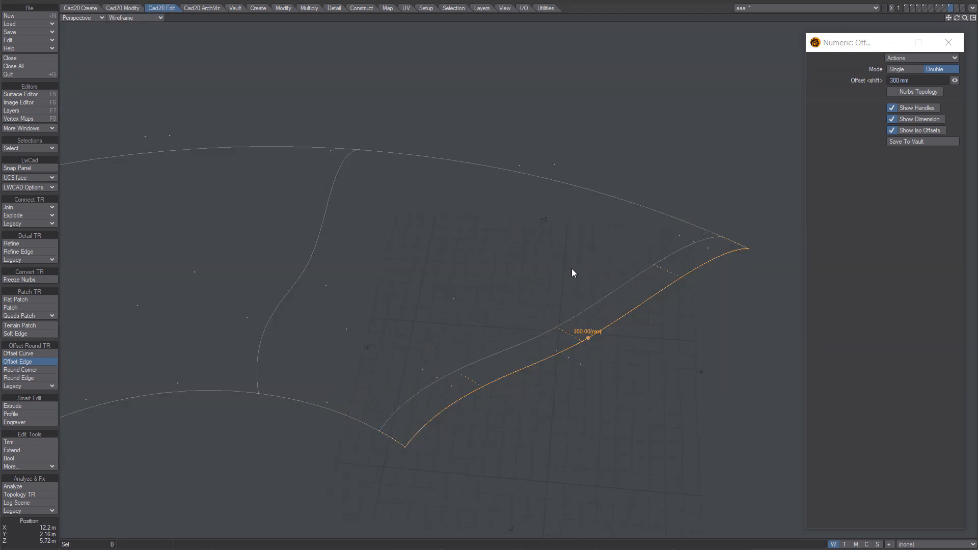
pyautogui.press('space')
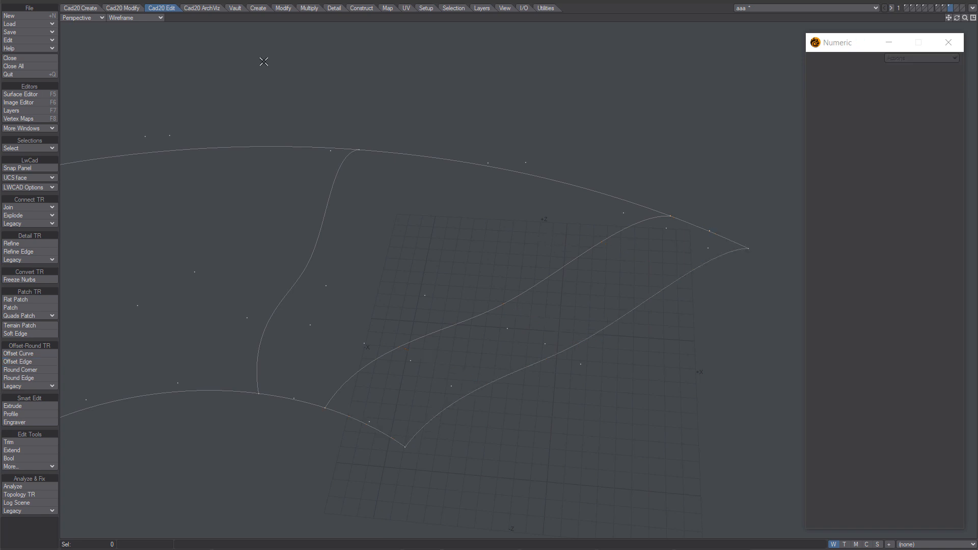
# - Return to Textured Wire and select the end strip and the neighbouring patch to check how the surface was split
pyautogui.click(156, 19)
pyautogui.click(161, 85)
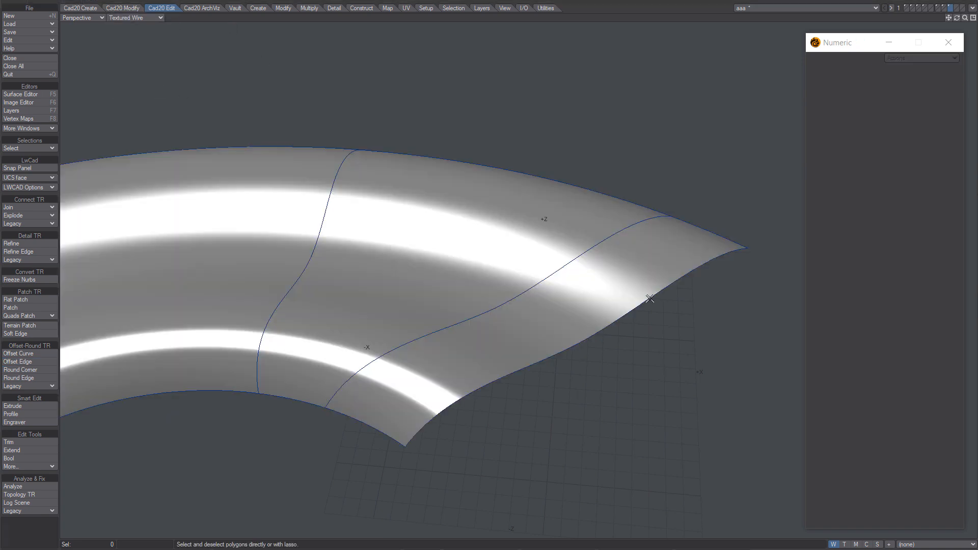
pyautogui.click(597, 287)
pyautogui.click(588, 293)
pyautogui.click(474, 239)
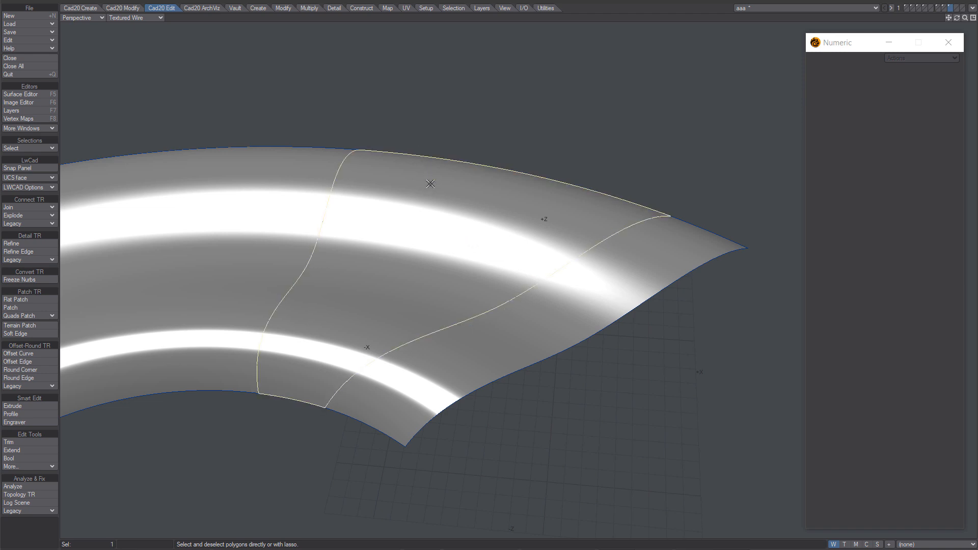
pyautogui.click(498, 229)
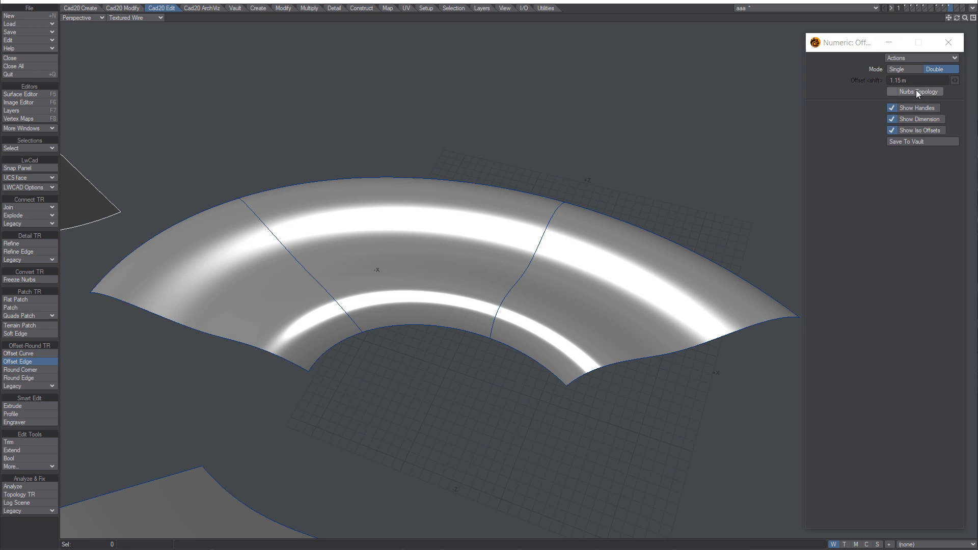
# - Offset one segment of the curved surface's inner edge by 1.3 m, comparing Nurbs Topology on and off, and apply it with Nurbs Topology off
pyautogui.moveTo(525, 354); pyautogui.dragTo(534, 396)
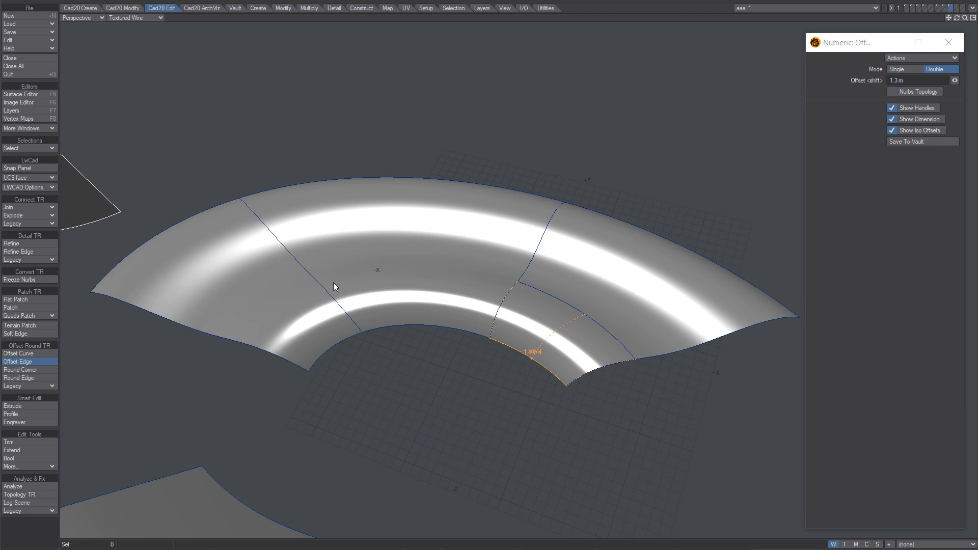
pyautogui.click(892, 92)
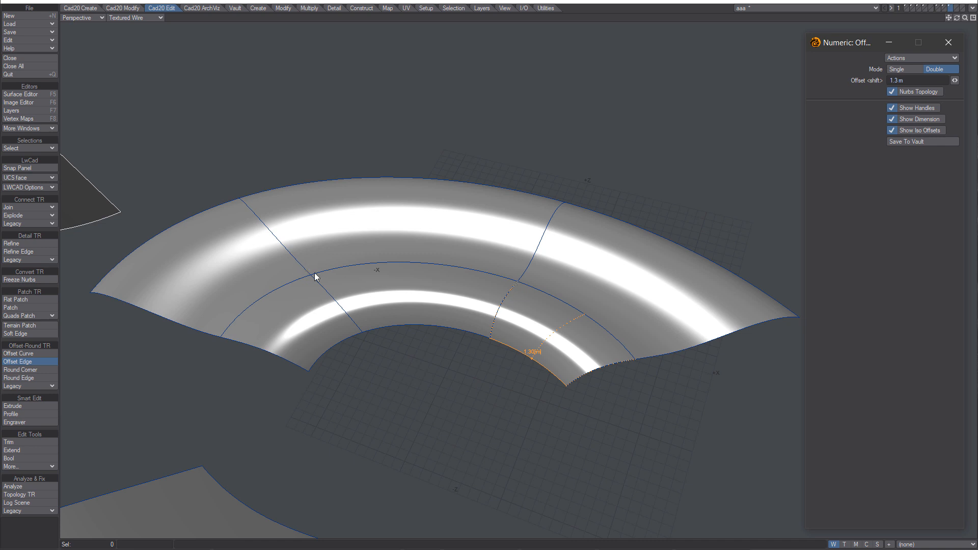
pyautogui.click(892, 93)
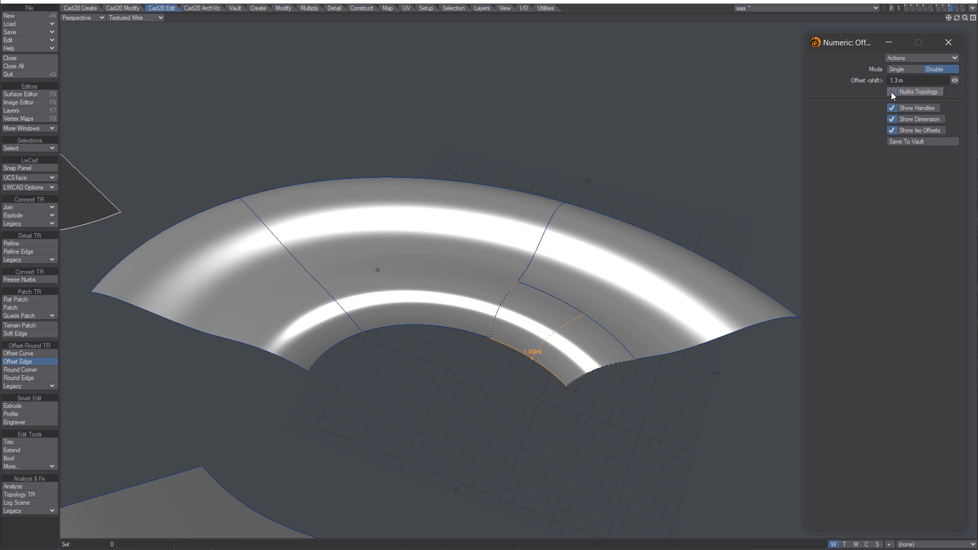
pyautogui.press('space')
# - Try moving the middle patch by -200, 40 and -60 mm to check its seam, undo the move and deselect it
pyautogui.click(447, 256)
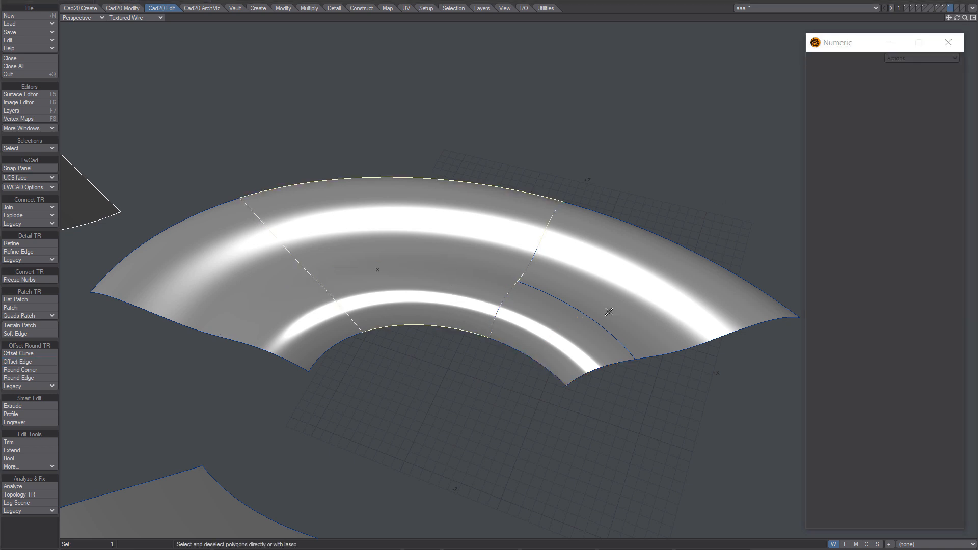
pyautogui.press('t')
pyautogui.moveTo(543, 301); pyautogui.dragTo(531, 300)
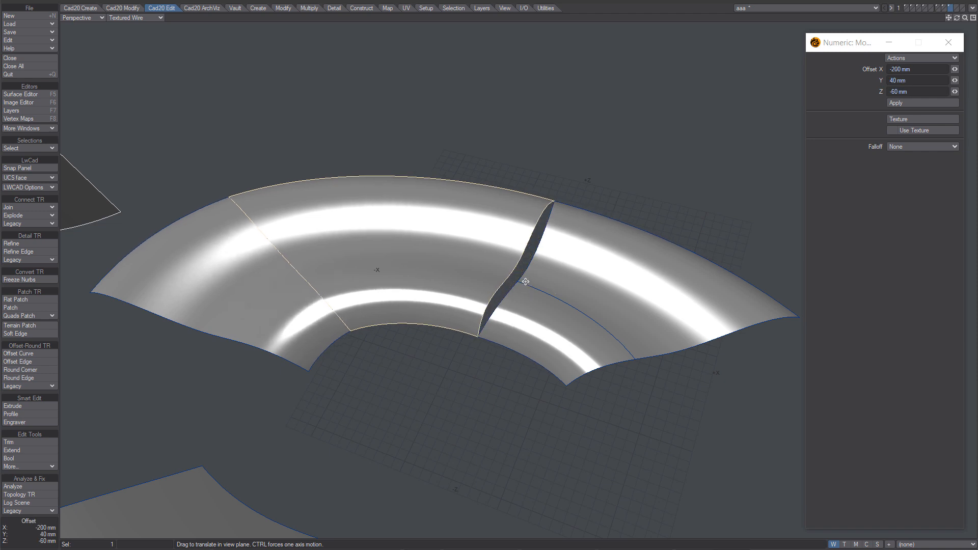
pyautogui.click(580, 249)
pyautogui.hotkey('ctrl', 'z')
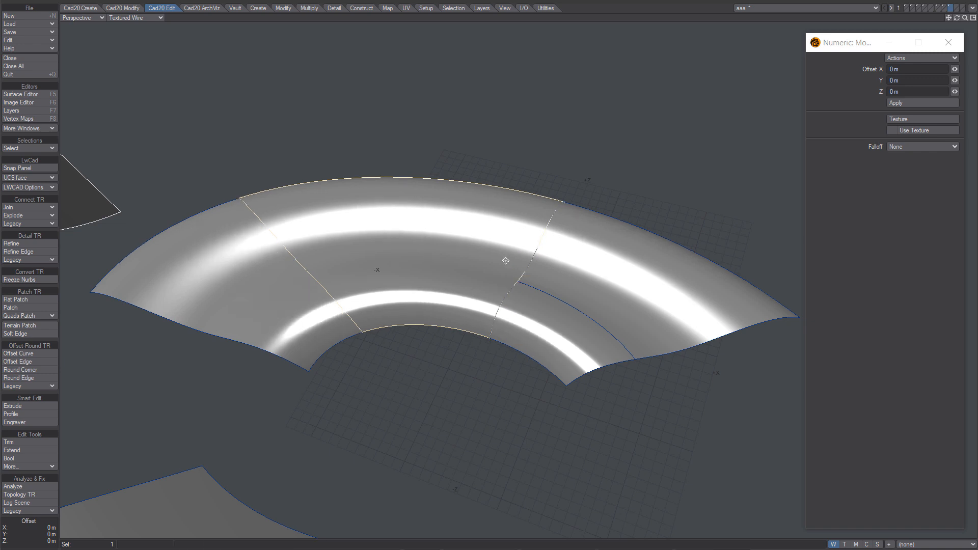
pyautogui.press('space')
pyautogui.press('/')
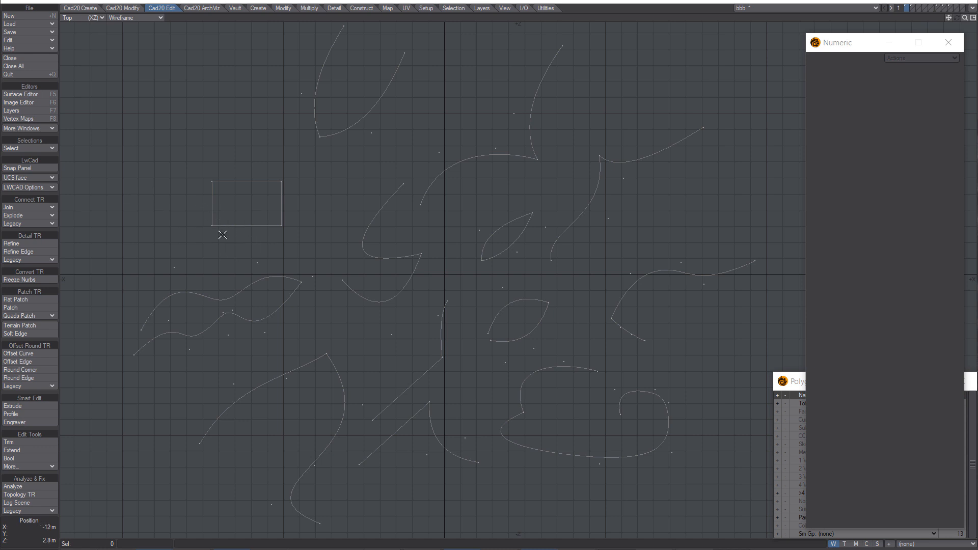
# - Round all the curves' corners with Round Corner in Blend mode at 70% scale and 1.3914 m radius, and clear the rounding
pyautogui.click(51, 387)
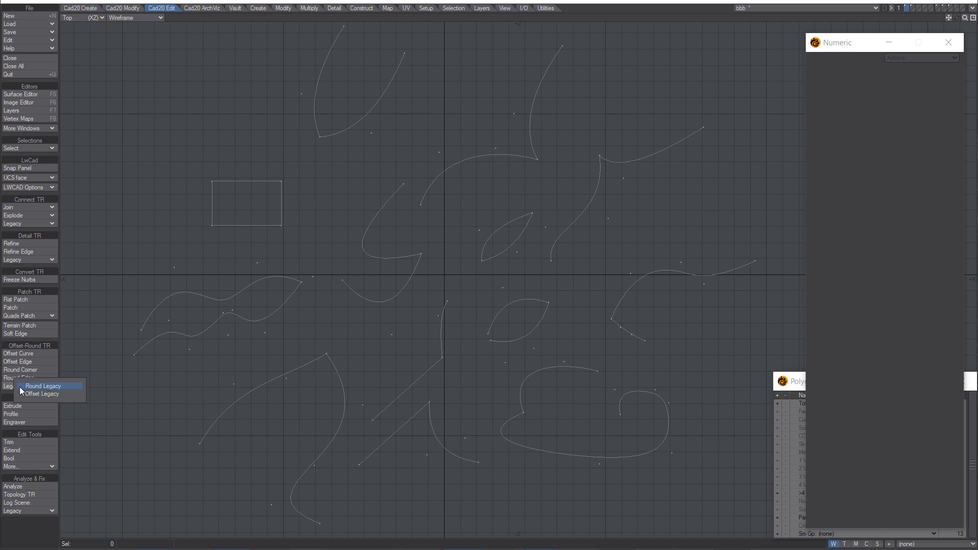
pyautogui.click(128, 297)
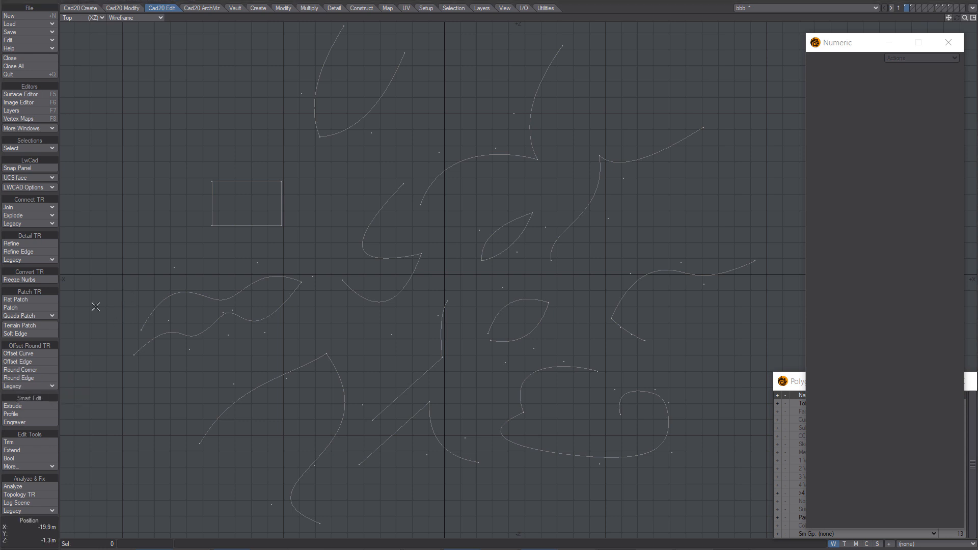
pyautogui.click(21, 370)
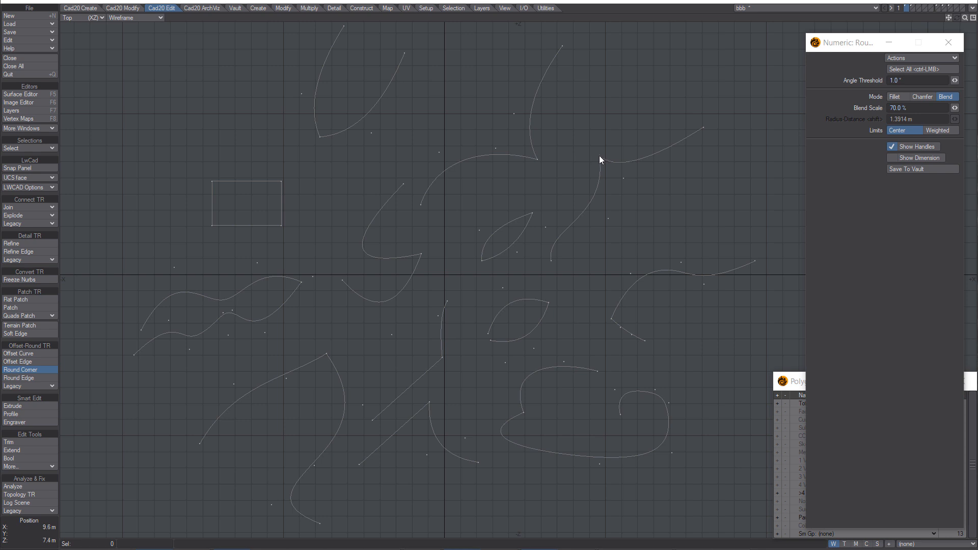
pyautogui.moveTo(595, 117)
pyautogui.keyDown('ctrl'); pyautogui.mouseDown()
pyautogui.moveTo(569, 119)
pyautogui.moveTo(586, 109)
pyautogui.mouseUp(); pyautogui.keyUp('ctrl')
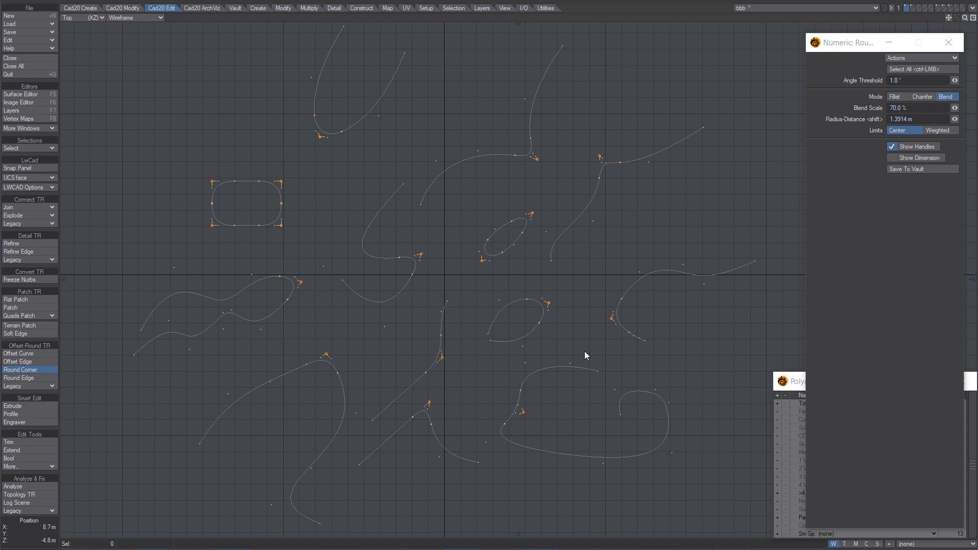
pyautogui.click(36, 538)
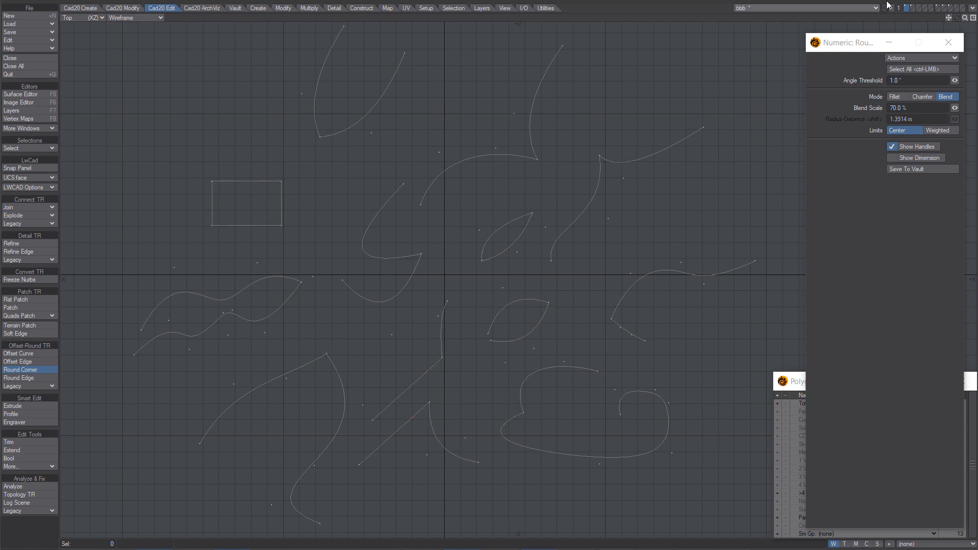
# - Show the second layer's flat faces in Textured Wire and round all their corners with a Blend radius of about 885 mm
pyautogui.click(912, 7)
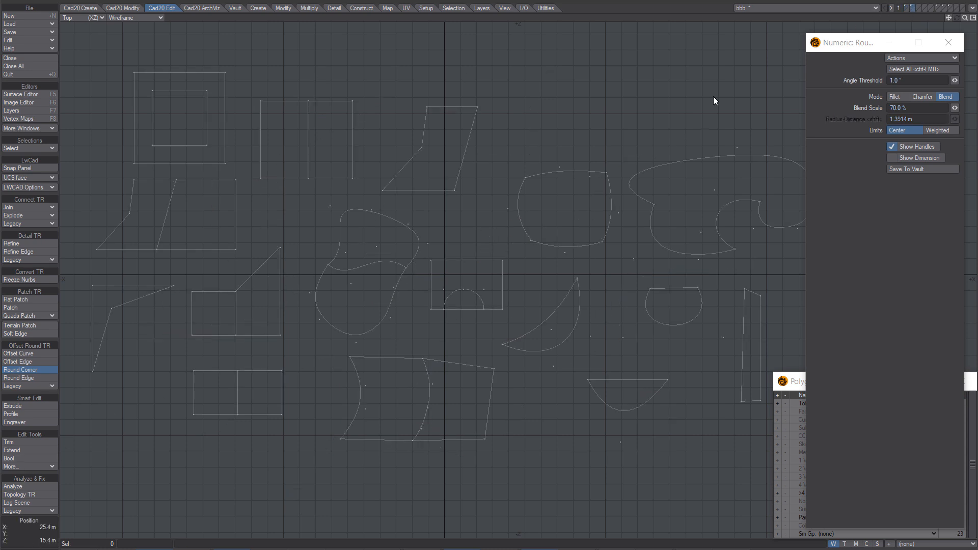
pyautogui.click(131, 18)
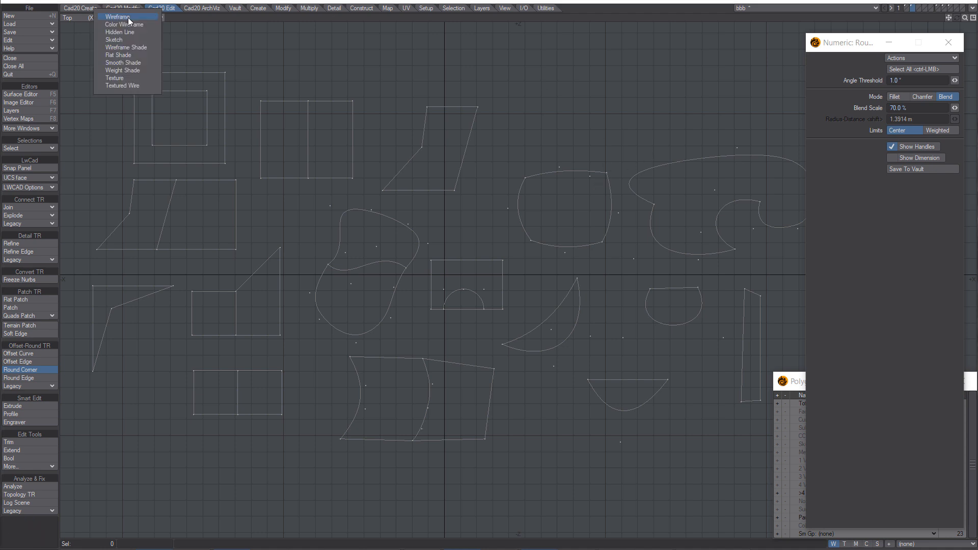
pyautogui.click(127, 85)
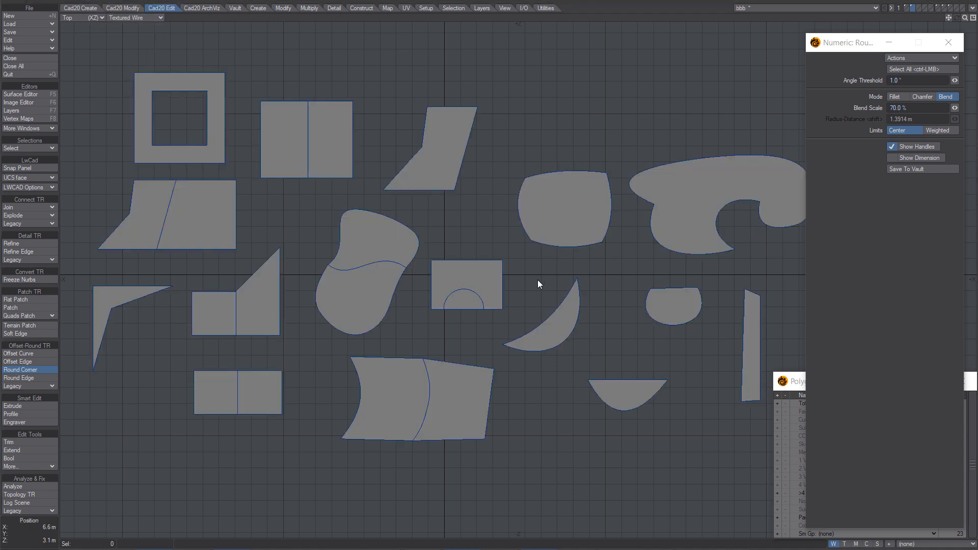
pyautogui.click(545, 106)
pyautogui.moveTo(527, 109); pyautogui.dragTo(539, 108)
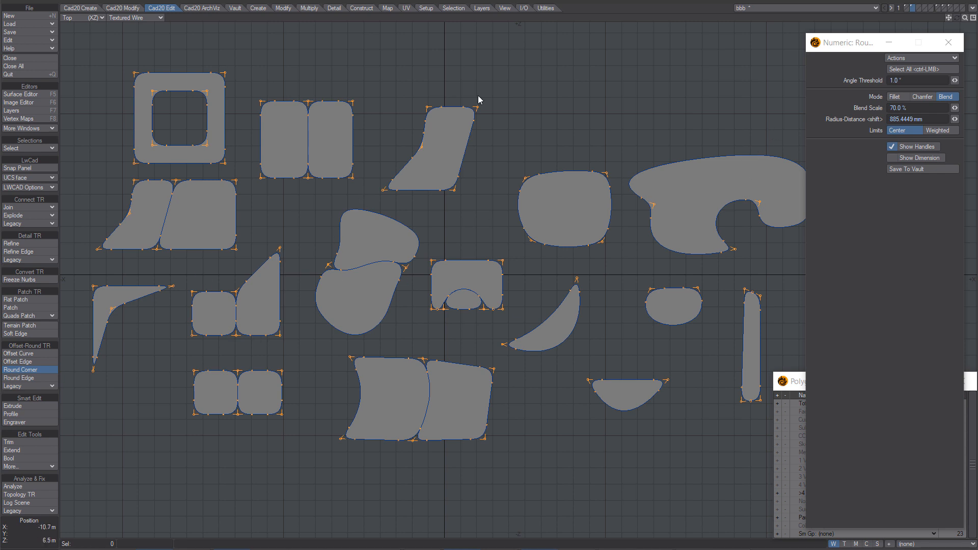
# - On the first layer, round the two corners of the zigzag curve with a radius of about 688 mm and change the mode to Chamfer
pyautogui.click(906, 6)
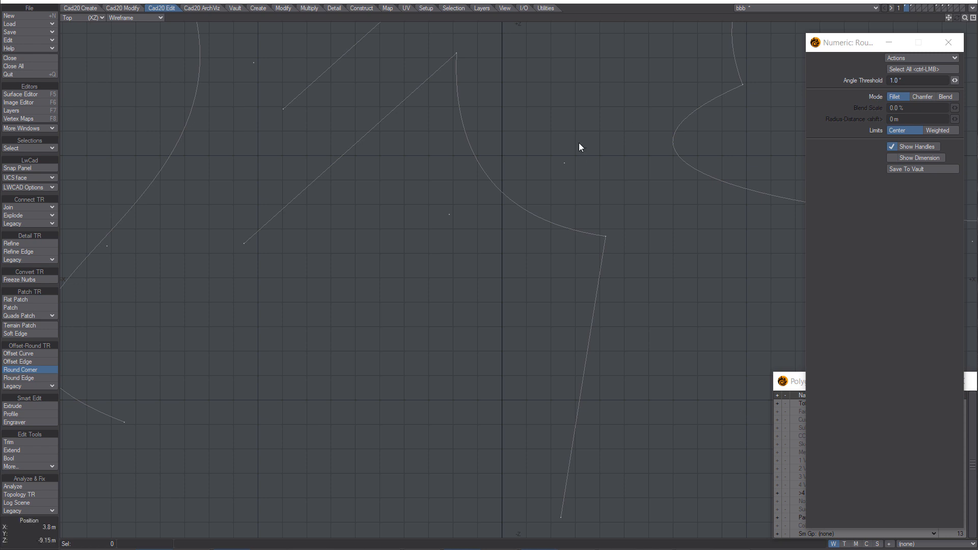
pyautogui.click(580, 229)
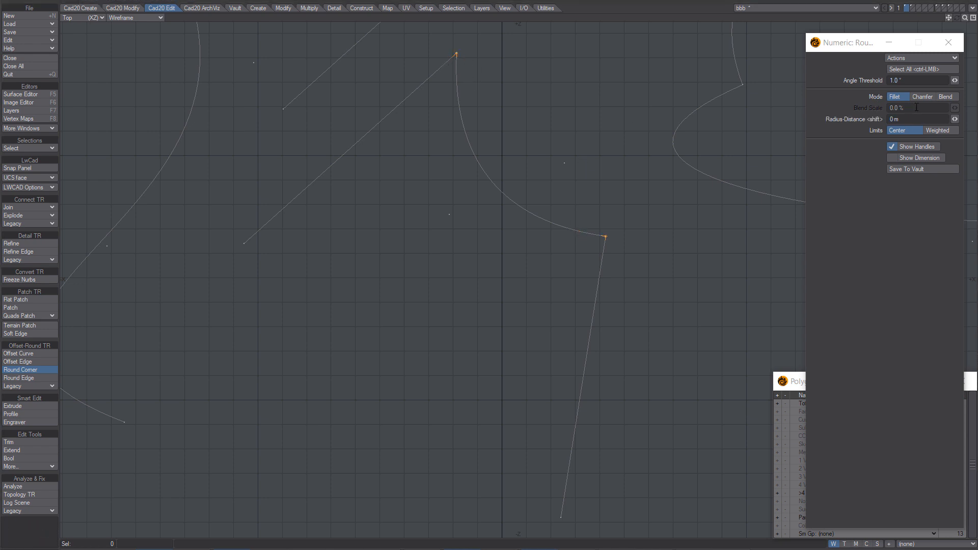
pyautogui.moveTo(560, 154); pyautogui.dragTo(593, 141)
pyautogui.click(923, 97)
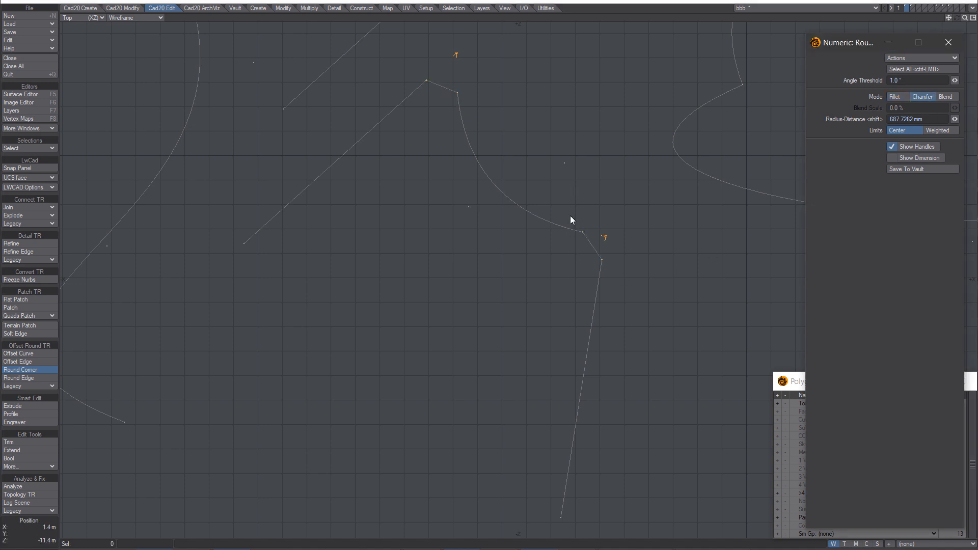
# - Change the corners to Blend with a radius of about 1.29 m and a 73.5% blend scale, and undo the rounding
pyautogui.click(948, 97)
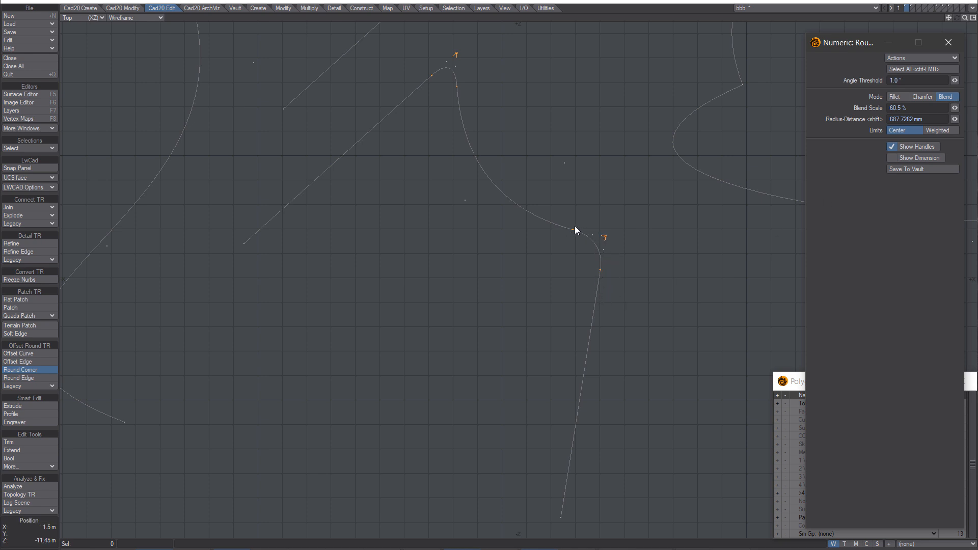
pyautogui.moveTo(585, 196); pyautogui.dragTo(618, 184)
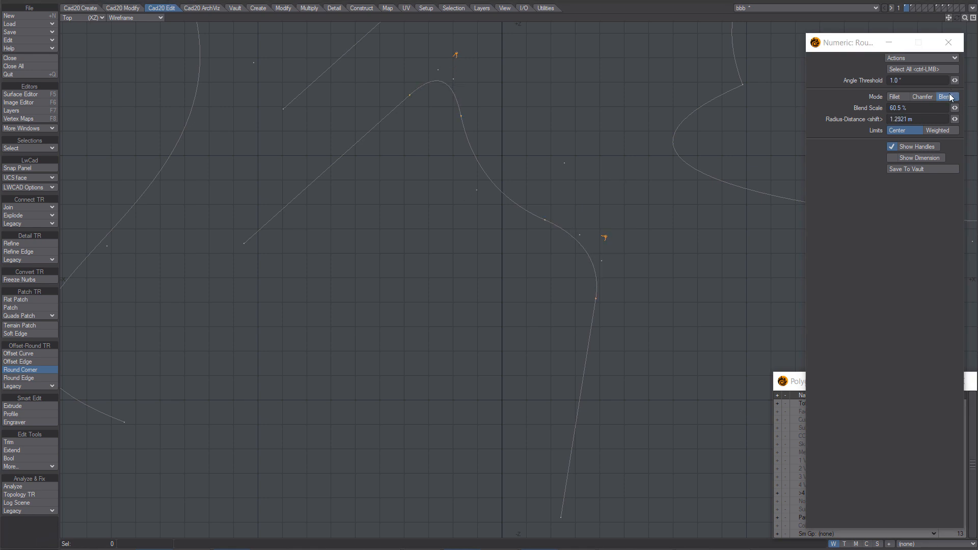
pyautogui.moveTo(955, 108)
pyautogui.mouseDown()
pyautogui.moveTo(973, 108)
pyautogui.moveTo(951, 108)
pyautogui.moveTo(962, 108)
pyautogui.mouseUp()
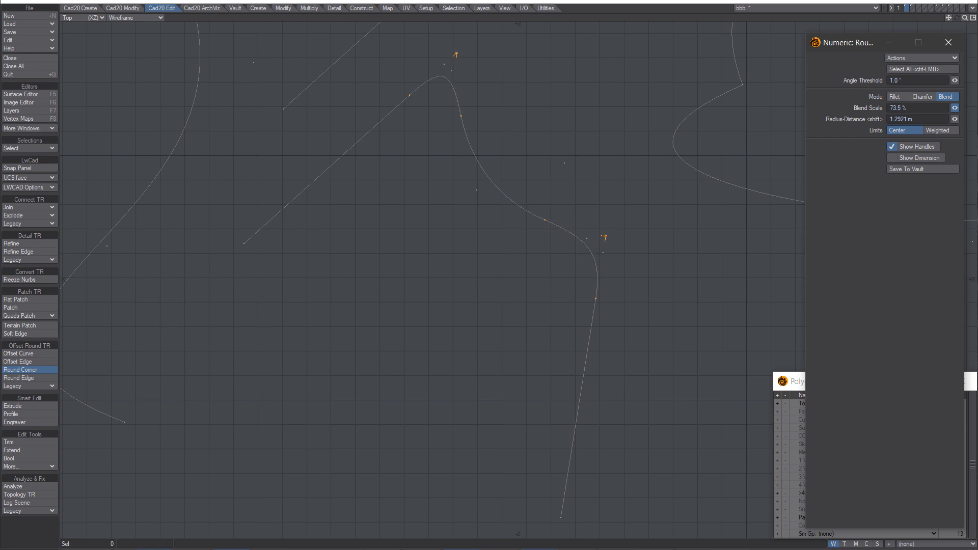
pyautogui.hotkey('ctrl', 'z')
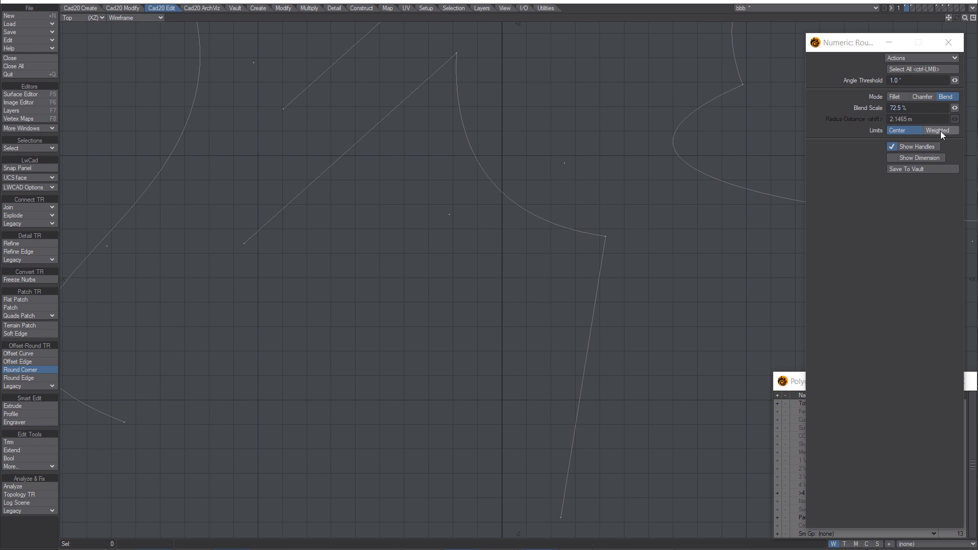
# - Select both corners of the zigzag curve in Blend mode with Center limits and vary their radii together and individually
pyautogui.click(586, 232)
pyautogui.click(448, 65)
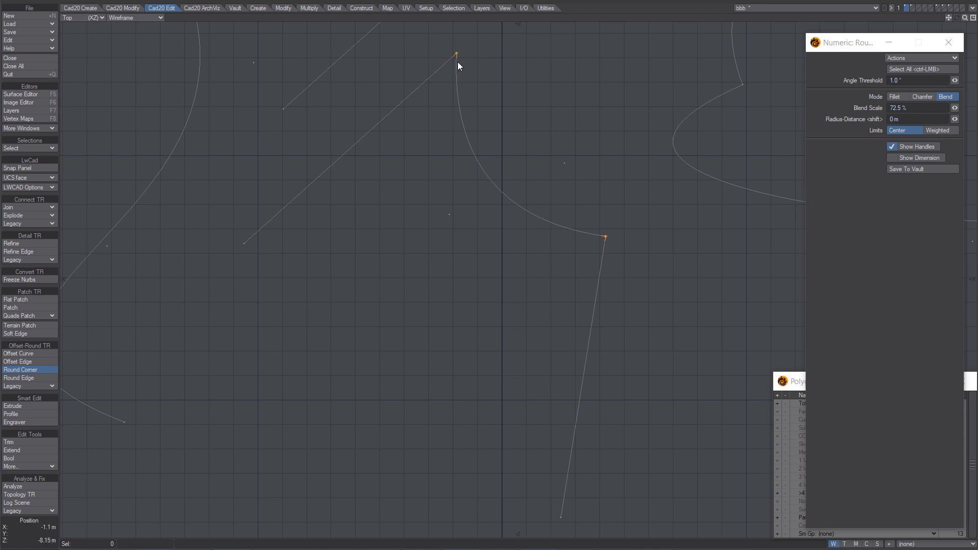
pyautogui.moveTo(526, 122); pyautogui.dragTo(575, 97)
pyautogui.keyDown('shift'); pyautogui.moveTo(603, 77); pyautogui.dragTo(615, 77); pyautogui.keyUp('shift')
pyautogui.keyDown('shift'); pyautogui.moveTo(602, 238); pyautogui.dragTo(672, 214); pyautogui.keyUp('shift')
pyautogui.keyDown('shift'); pyautogui.moveTo(603, 236); pyautogui.dragTo(479, 156); pyautogui.keyUp('shift')
pyautogui.moveTo(478, 54); pyautogui.dragTo(484, 139)
# - Compare Weighted and Center limits on the zigzag curve by varying each corner's radius, including about 2.57 m
pyautogui.click(944, 131)
pyautogui.moveTo(454, 53); pyautogui.dragTo(599, 79)
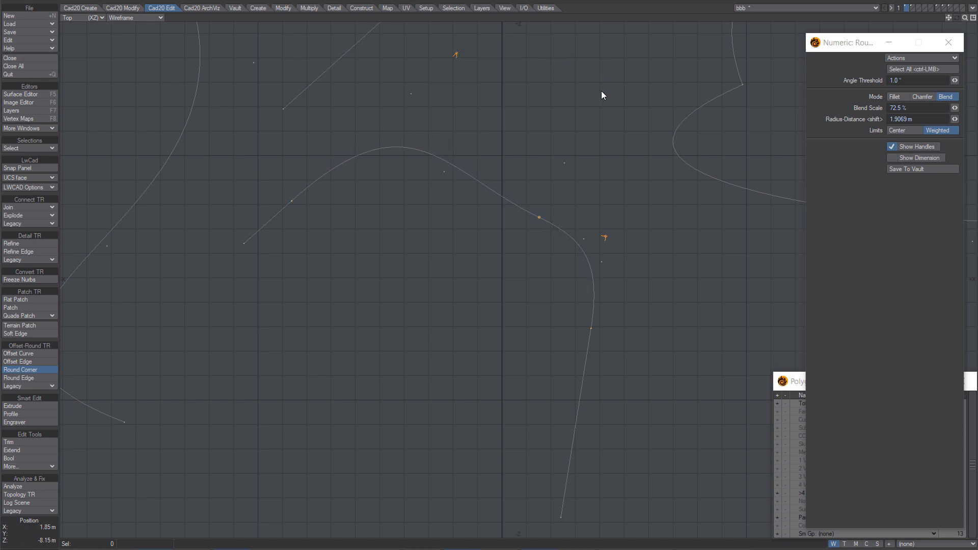
pyautogui.moveTo(609, 237); pyautogui.dragTo(641, 240)
pyautogui.moveTo(457, 56)
pyautogui.mouseDown()
pyautogui.moveTo(334, 78)
pyautogui.moveTo(429, 74)
pyautogui.moveTo(362, 69)
pyautogui.moveTo(351, 71)
pyautogui.moveTo(457, 75)
pyautogui.mouseUp()
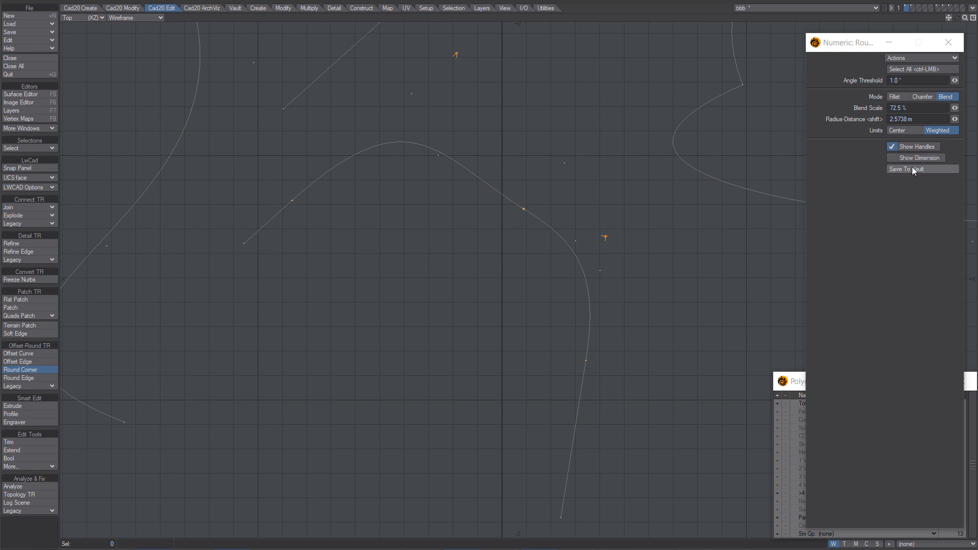
pyautogui.click(895, 131)
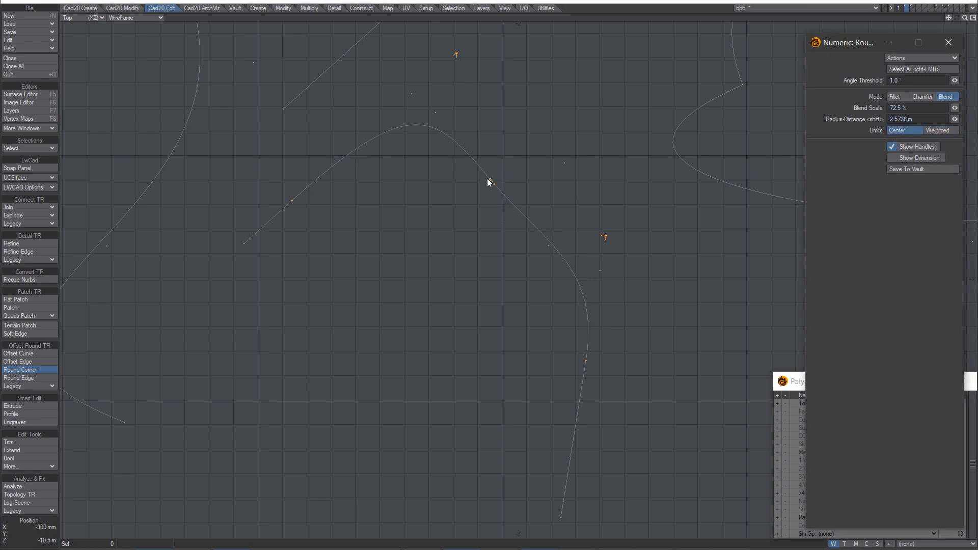
pyautogui.moveTo(619, 233); pyautogui.dragTo(467, 175)
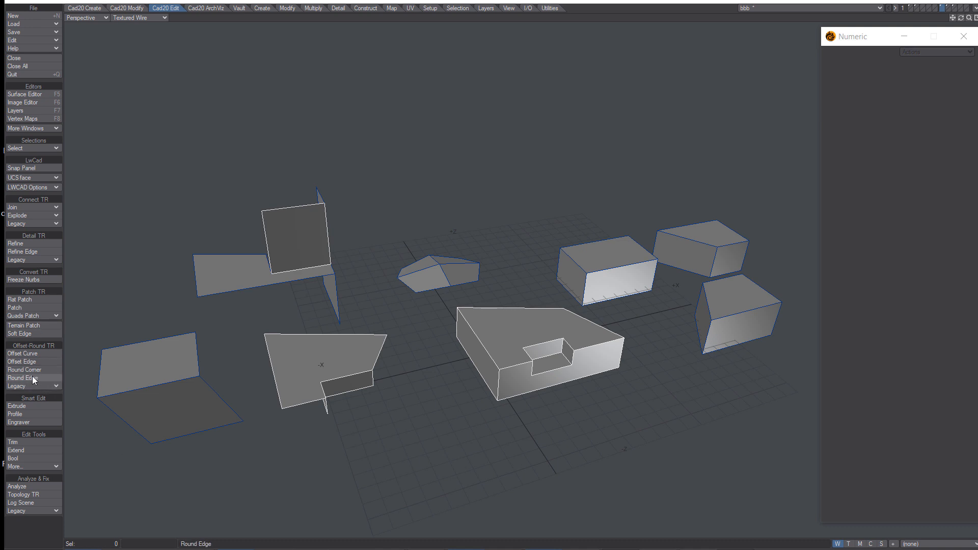
# - Round all edges of the solids and connected faces with Round Edge in Blend mode, using 70% scale and a radius of about 292 mm
pyautogui.click(33, 379)
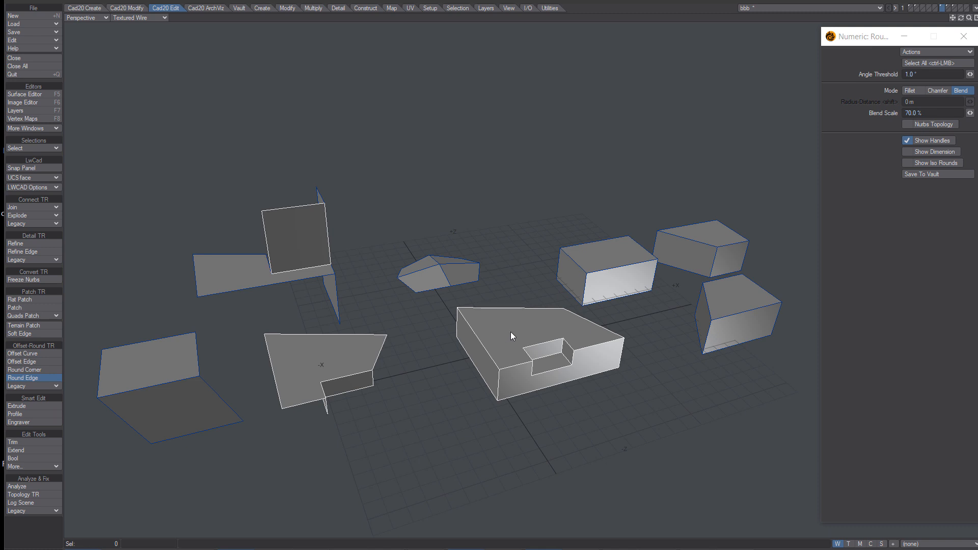
pyautogui.keyDown('ctrl'); pyautogui.keyDown('alt'); pyautogui.moveTo(507, 387); pyautogui.dragTo(513, 385); pyautogui.keyUp('alt'); pyautogui.keyUp('ctrl')
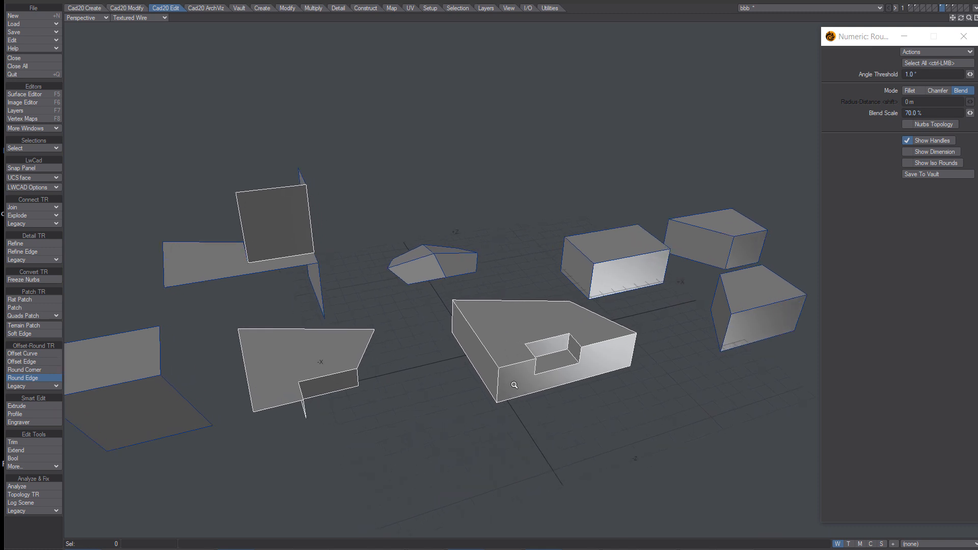
pyautogui.keyDown('ctrl'); pyautogui.click(444, 152); pyautogui.keyUp('ctrl')
pyautogui.keyDown('shift'); pyautogui.moveTo(497, 176); pyautogui.dragTo(500, 175); pyautogui.keyUp('shift')
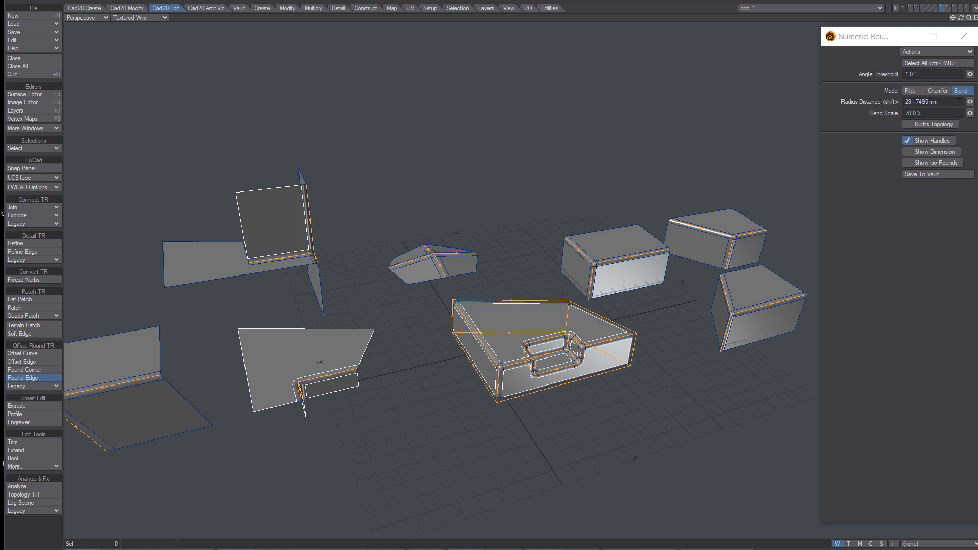
# - Round the edges meeting at the notch's inner corner on the large solid, using Blend at 70% with a radius of about 454 mm
pyautogui.keyDown('ctrl'); pyautogui.keyDown('alt'); pyautogui.moveTo(593, 357); pyautogui.dragTo(538, 154); pyautogui.keyUp('alt'); pyautogui.keyUp('ctrl')
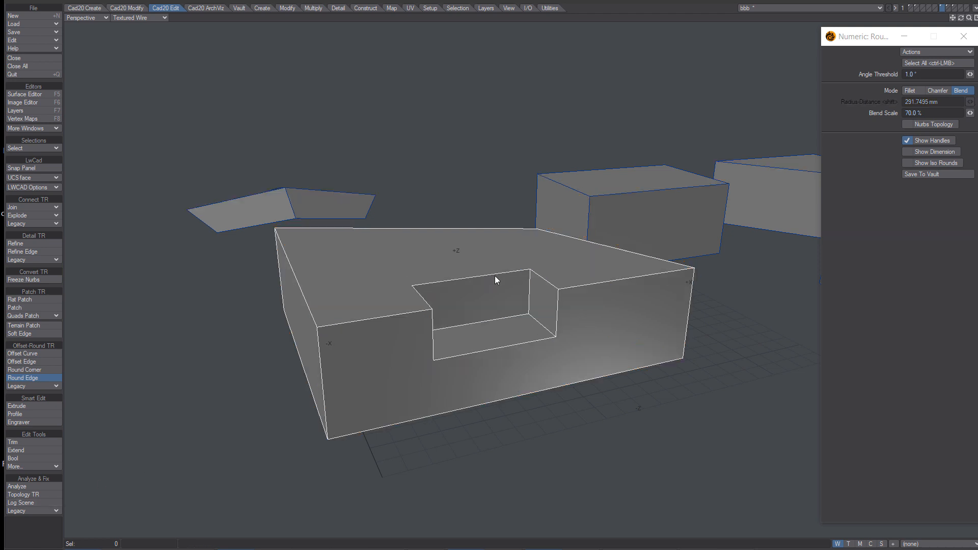
pyautogui.click(494, 275)
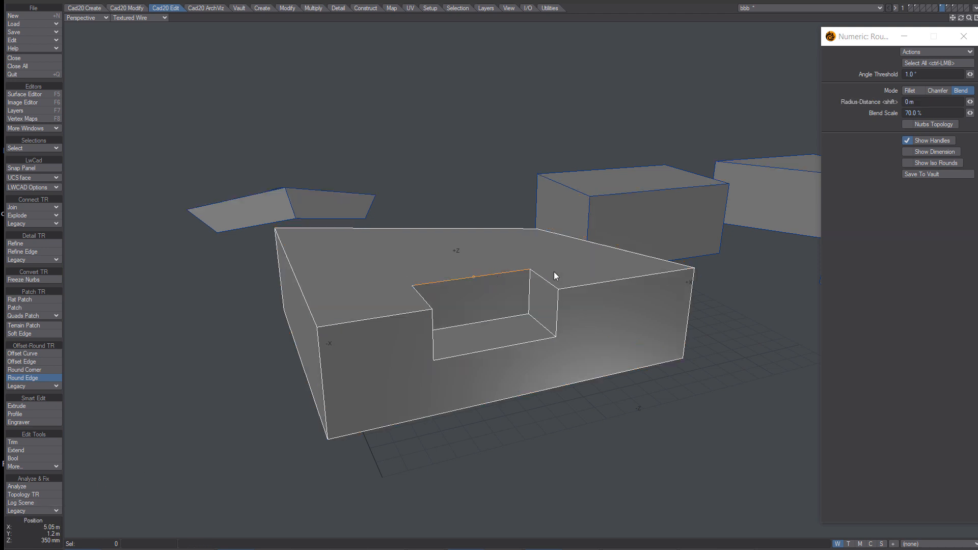
pyautogui.click(544, 280)
pyautogui.moveTo(526, 291); pyautogui.dragTo(499, 293)
pyautogui.scroll(5, 499, 292)
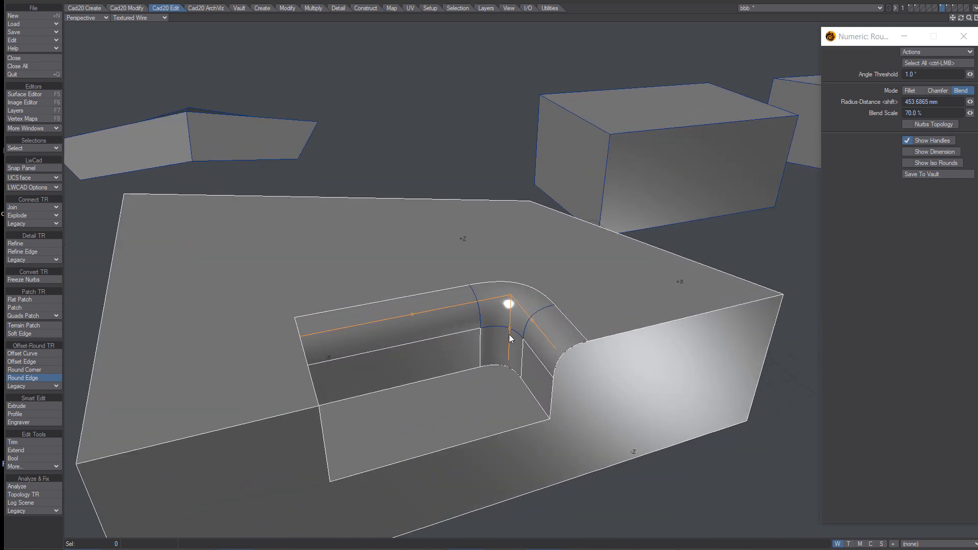
pyautogui.moveTo(509, 331)
pyautogui.mouseDown()
pyautogui.moveTo(540, 322)
pyautogui.moveTo(503, 327)
pyautogui.mouseUp()
pyautogui.keyDown('alt'); pyautogui.moveTo(629, 319); pyautogui.dragTo(697, 264); pyautogui.keyUp('alt')
pyautogui.keyDown('ctrl'); pyautogui.keyDown('alt'); pyautogui.moveTo(660, 233); pyautogui.dragTo(549, 239); pyautogui.keyUp('alt'); pyautogui.keyUp('ctrl')
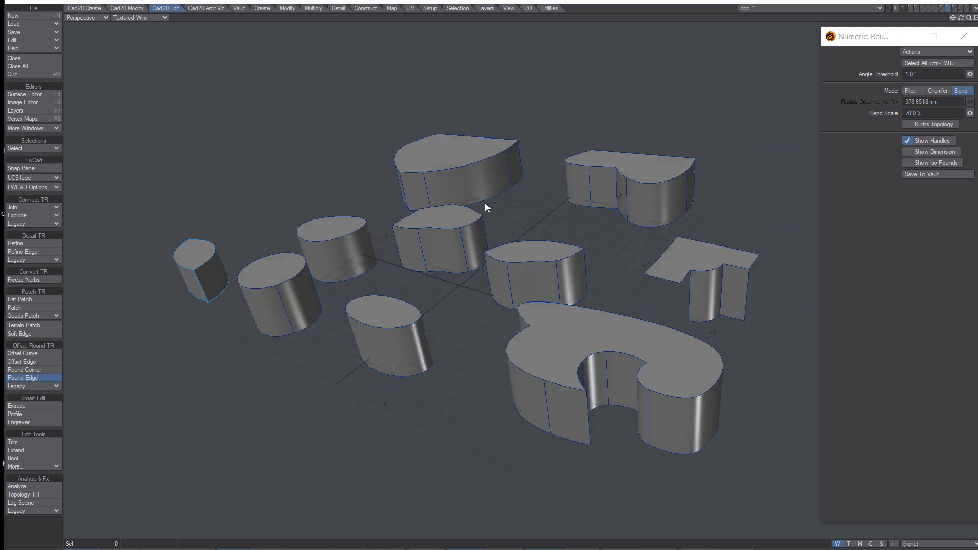
# - Round the edges of all the solids together in Blend mode at 70% scale with a radius of about 276 mm
pyautogui.keyDown('ctrl'); pyautogui.click(528, 216); pyautogui.keyUp('ctrl')
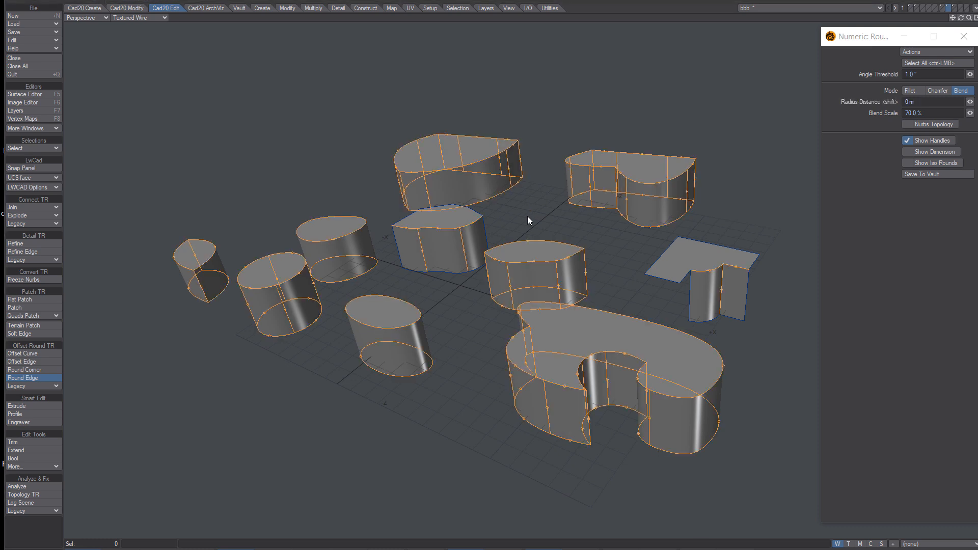
pyautogui.scroll(1, 558, 213)
pyautogui.keyDown('shift'); pyautogui.moveTo(528, 204); pyautogui.dragTo(533, 203); pyautogui.keyUp('shift')
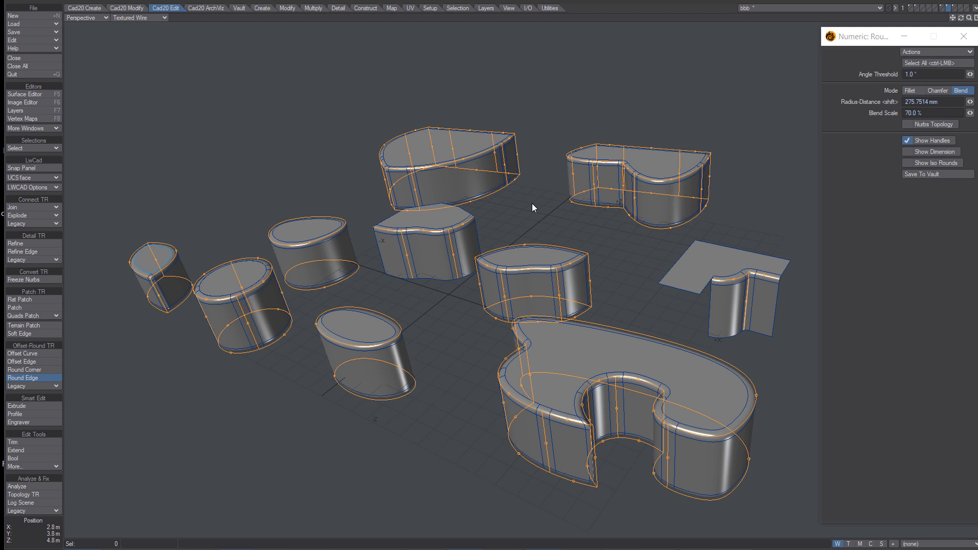
pyautogui.keyDown('alt'); pyautogui.moveTo(528, 197); pyautogui.dragTo(446, 227); pyautogui.keyUp('alt')
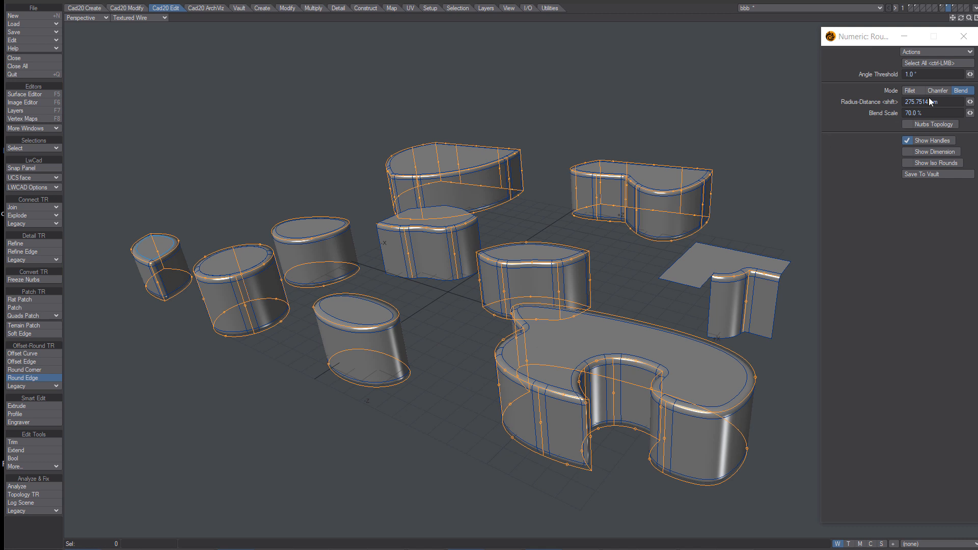
# - Compare the Fillet and Chamfer modes on the rounded edges of the solids, and return to Blend
pyautogui.click(914, 91)
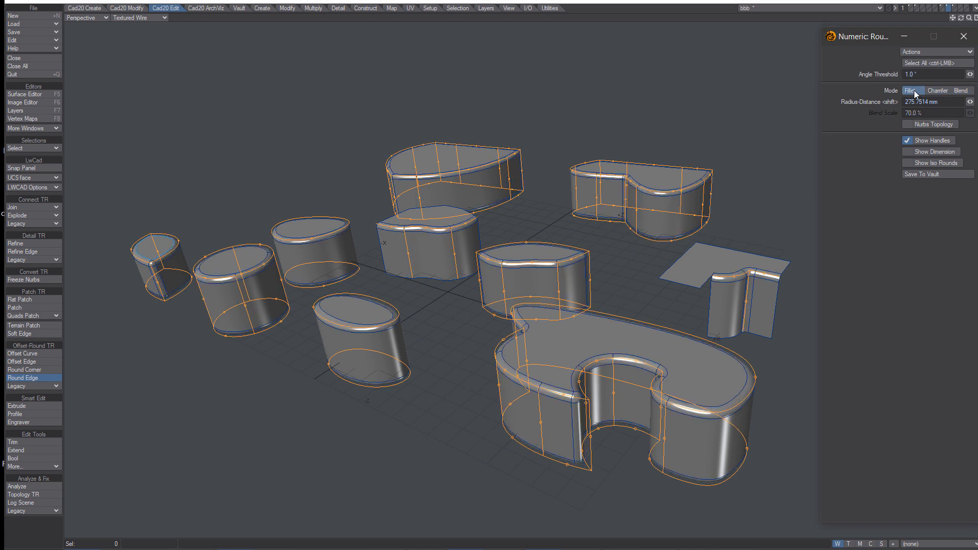
pyautogui.click(940, 91)
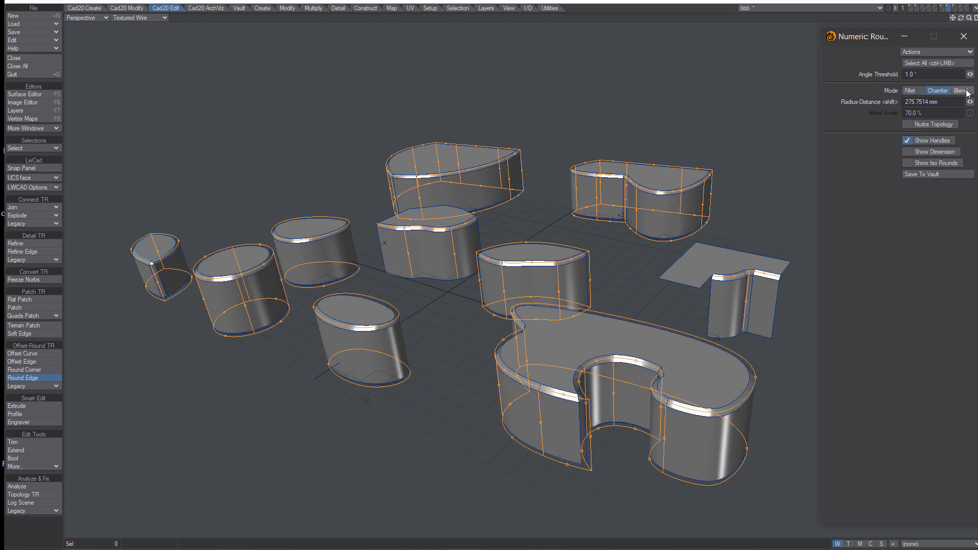
pyautogui.click(967, 92)
pyautogui.keyDown('alt'); pyautogui.moveTo(582, 234); pyautogui.dragTo(556, 153); pyautogui.keyUp('alt')
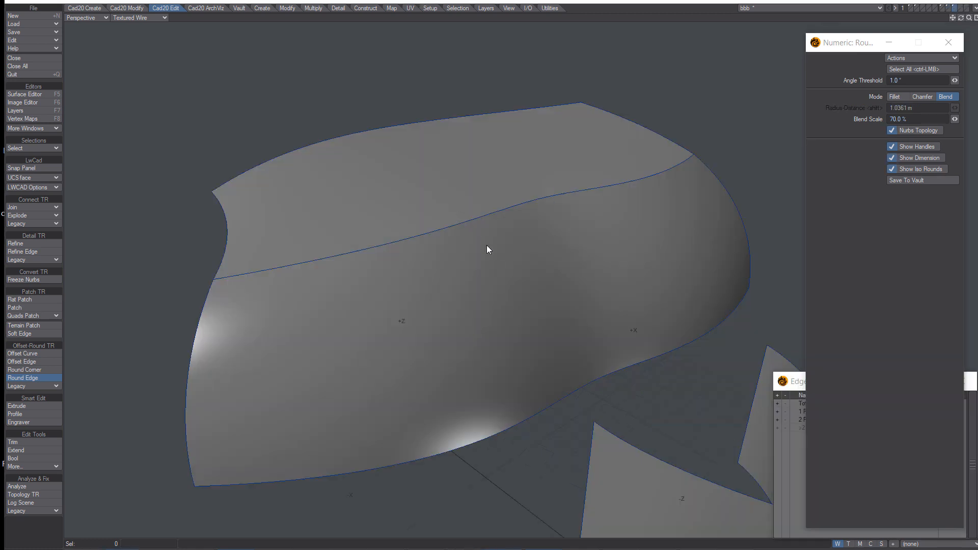
# - Round the edge shared by the two large curved surfaces in Blend mode with a radius of about 1.54 m, comparing it with Fillet
pyautogui.click(464, 223)
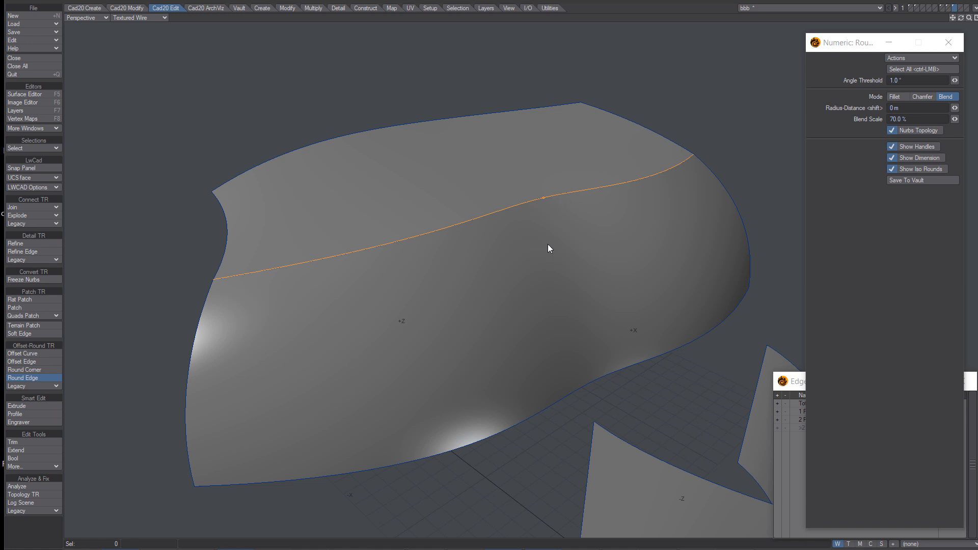
pyautogui.moveTo(509, 241); pyautogui.dragTo(528, 233)
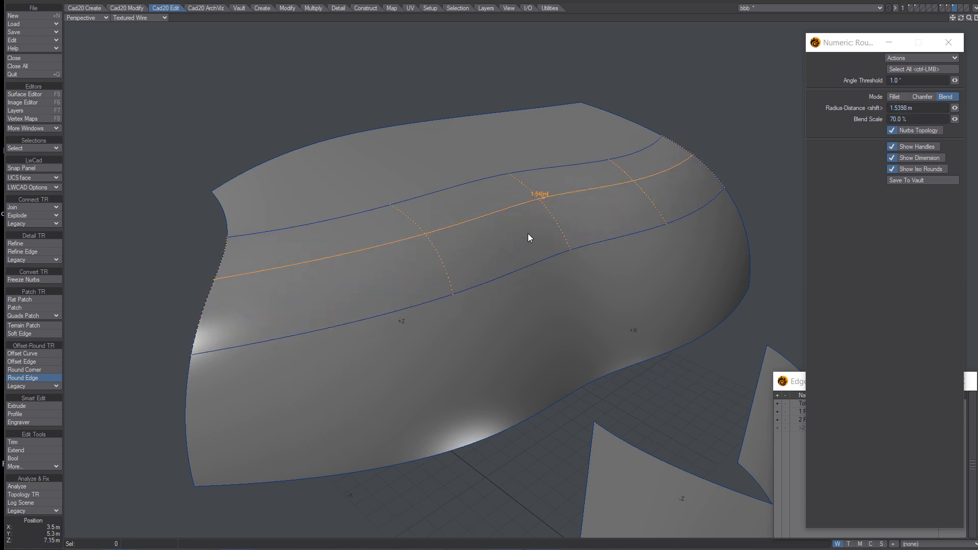
pyautogui.keyDown('alt'); pyautogui.moveTo(632, 261); pyautogui.dragTo(550, 256); pyautogui.keyUp('alt')
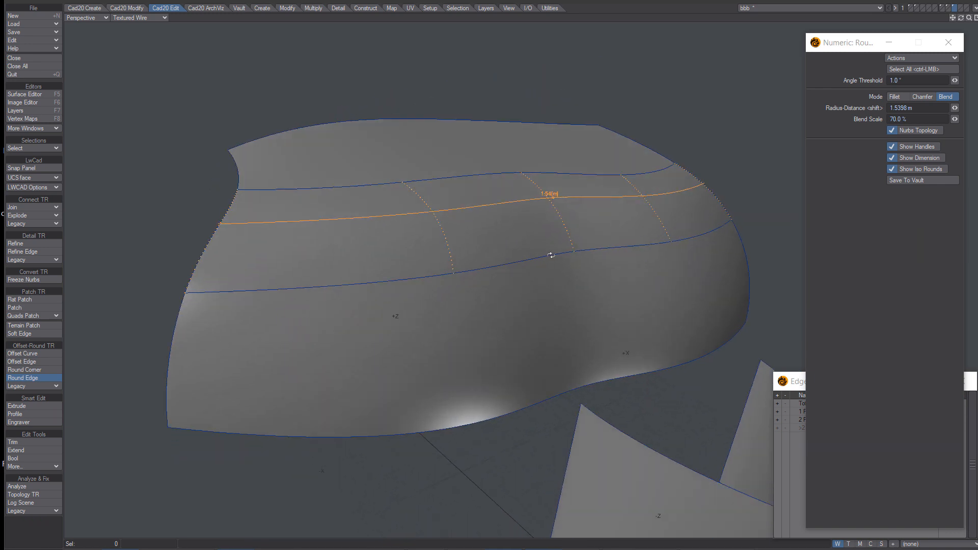
pyautogui.click(895, 97)
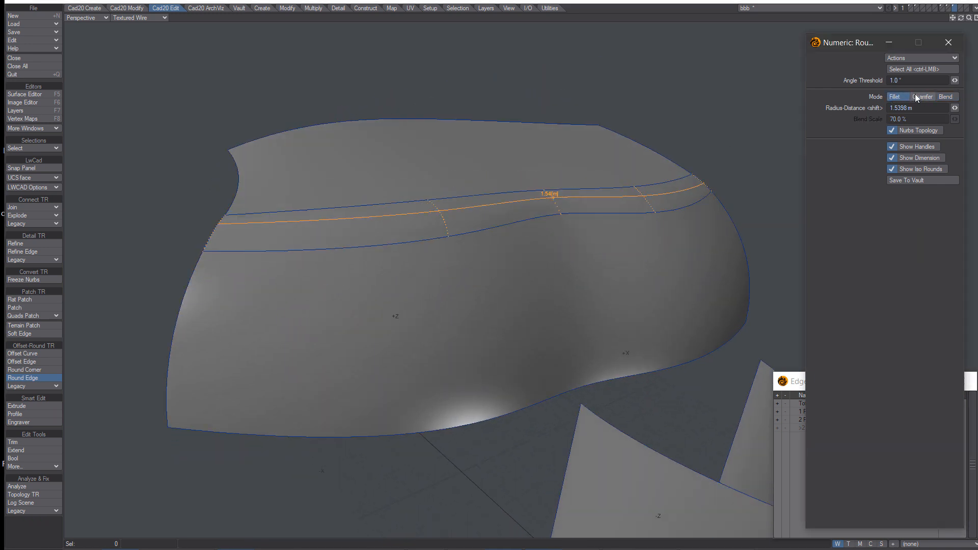
pyautogui.click(946, 96)
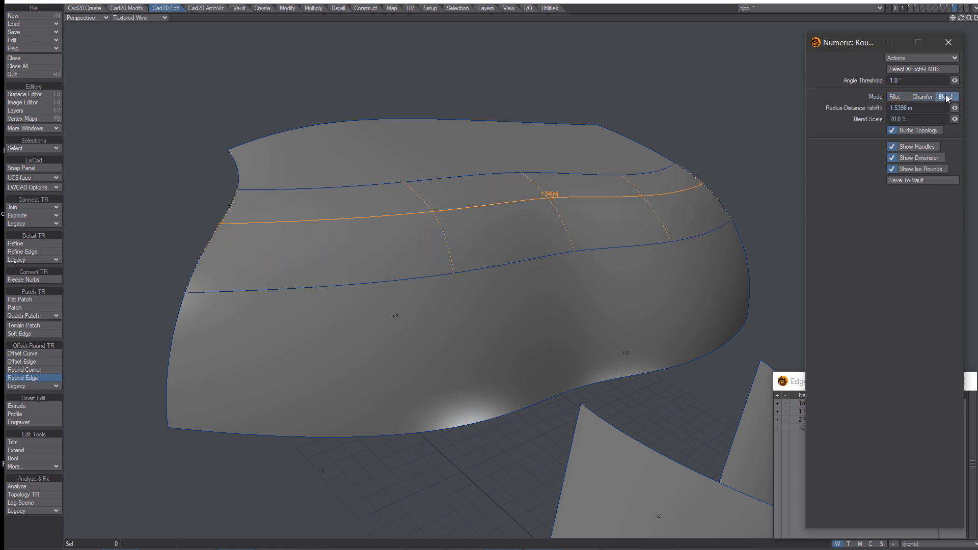
pyautogui.moveTo(516, 249)
pyautogui.keyDown('alt'); pyautogui.mouseDown()
pyautogui.moveTo(448, 279)
pyautogui.moveTo(502, 267)
pyautogui.moveTo(509, 254)
pyautogui.mouseUp(); pyautogui.keyUp('alt')
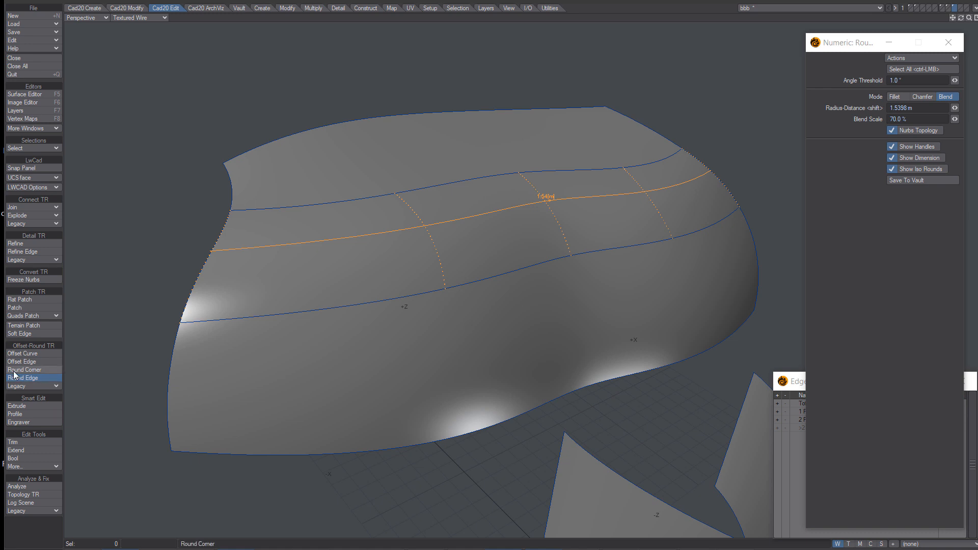
# - Show the model as Wireframe and refine the surfaces with a 10° Max Angle and 50% Uniform Ratio
pyautogui.keyDown('alt'); pyautogui.moveTo(559, 362); pyautogui.dragTo(531, 336); pyautogui.keyUp('alt')
pyautogui.click(138, 19)
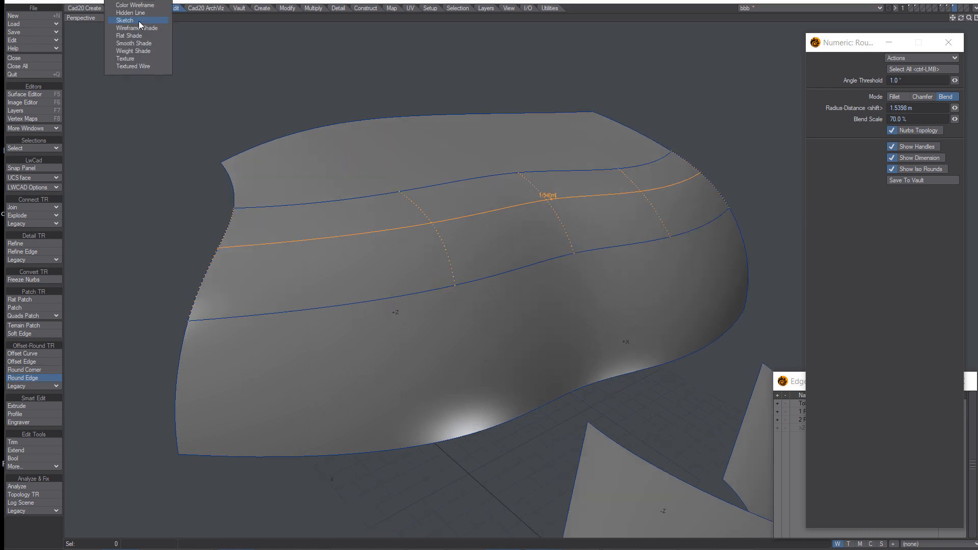
pyautogui.click(142, 1)
pyautogui.keyDown('alt'); pyautogui.moveTo(597, 375); pyautogui.dragTo(607, 336); pyautogui.keyUp('alt')
pyautogui.click(31, 530)
pyautogui.press('space')
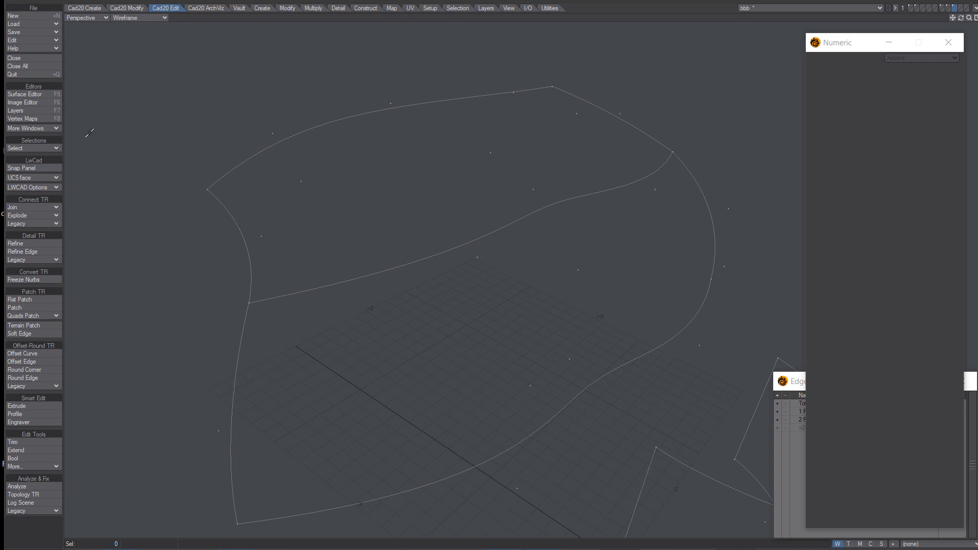
pyautogui.click(34, 245)
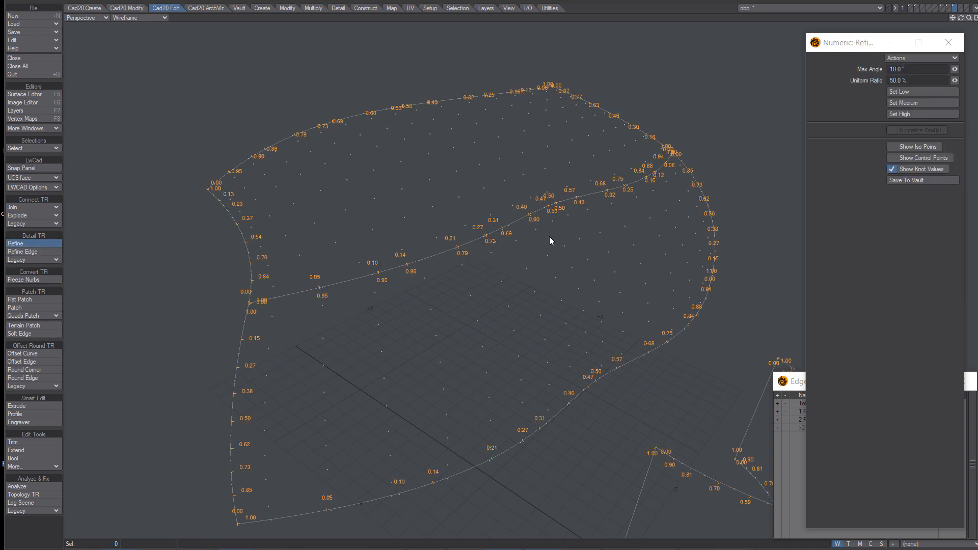
pyautogui.press('space')
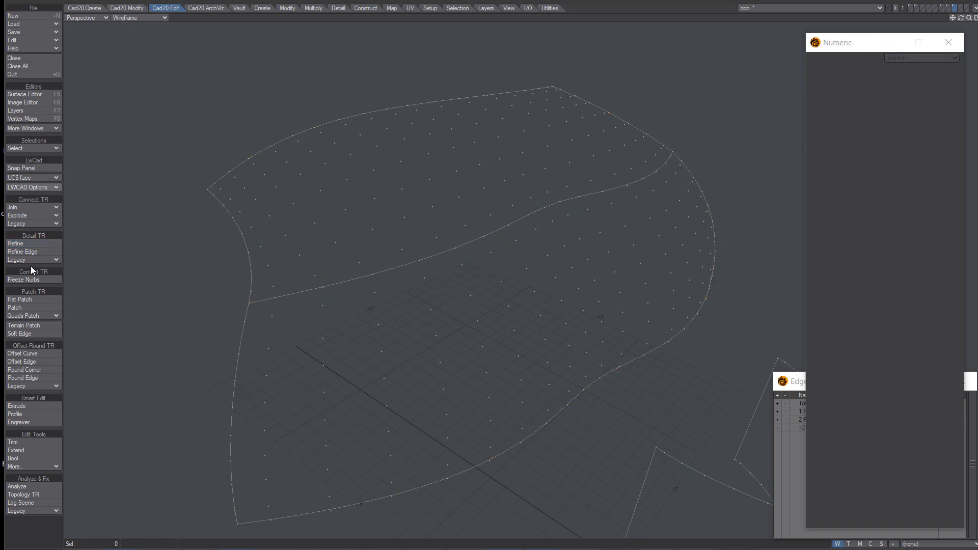
# - Round the shared edge of the refined surfaces in Blend mode at 70% with a radius of about 1.4 m, and display it as Textured Wire
pyautogui.click(24, 378)
pyautogui.click(429, 258)
pyautogui.keyDown('shift'); pyautogui.moveTo(467, 289); pyautogui.dragTo(500, 282); pyautogui.keyUp('shift')
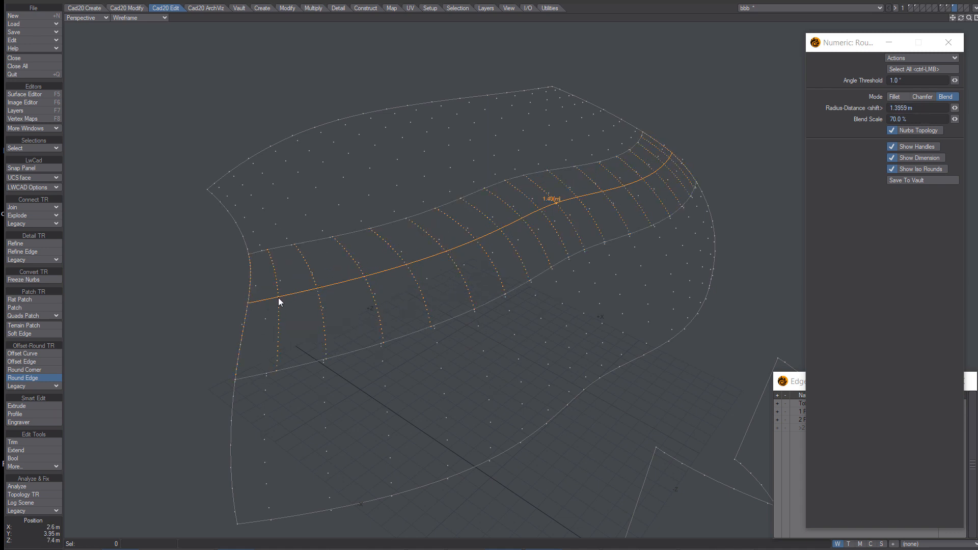
pyautogui.keyDown('alt'); pyautogui.moveTo(666, 249); pyautogui.dragTo(558, 274); pyautogui.keyUp('alt')
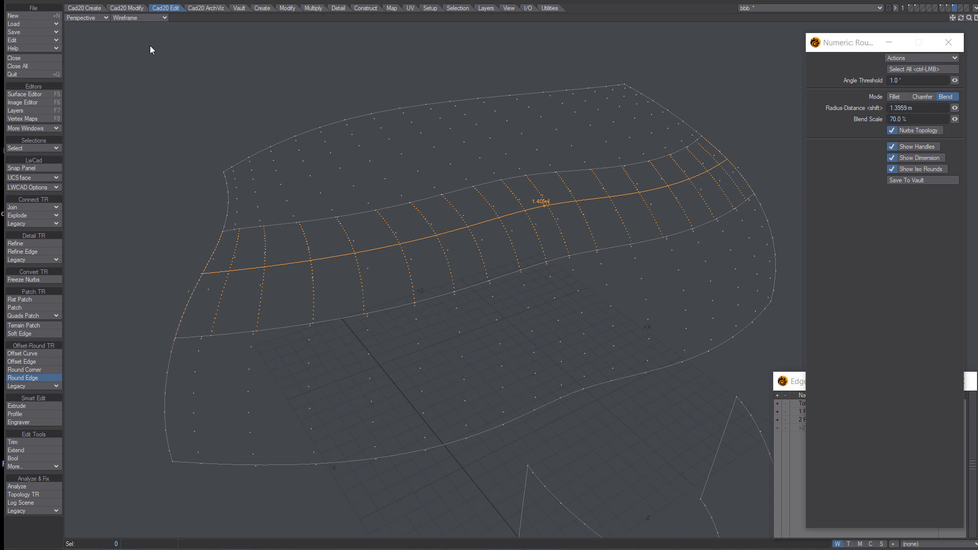
pyautogui.click(142, 18)
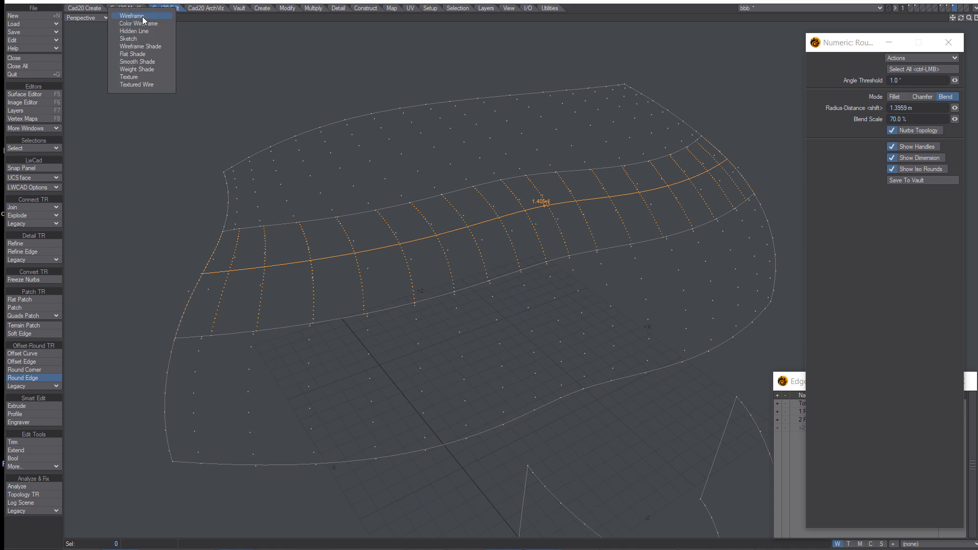
pyautogui.click(149, 85)
pyautogui.moveTo(510, 306)
pyautogui.keyDown('alt'); pyautogui.mouseDown()
pyautogui.moveTo(515, 313)
pyautogui.moveTo(489, 297)
pyautogui.mouseUp(); pyautogui.keyUp('alt')
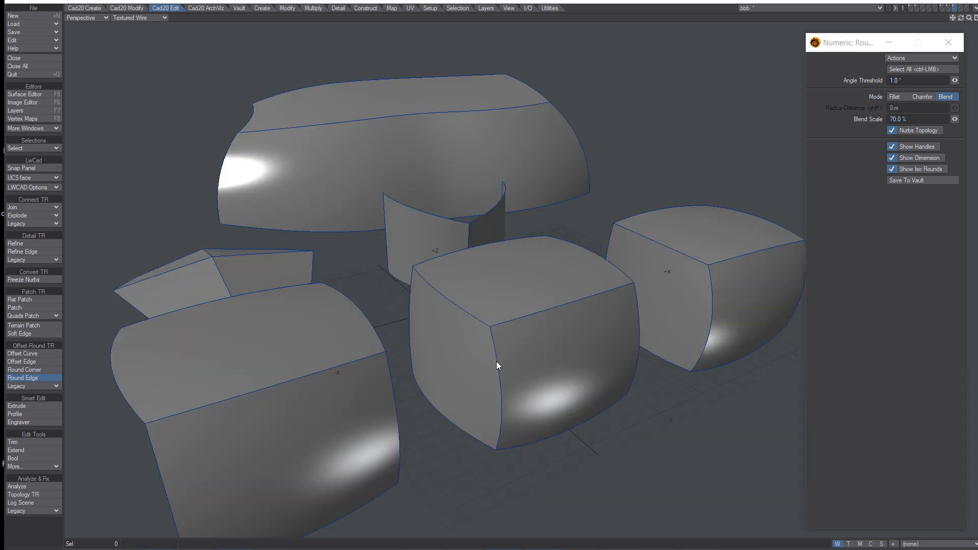
# - Round the front vertical edge of the middle curved box in Blend mode at 70% scale with a radius of about 1.05 m
pyautogui.moveTo(498, 364); pyautogui.dragTo(546, 354)
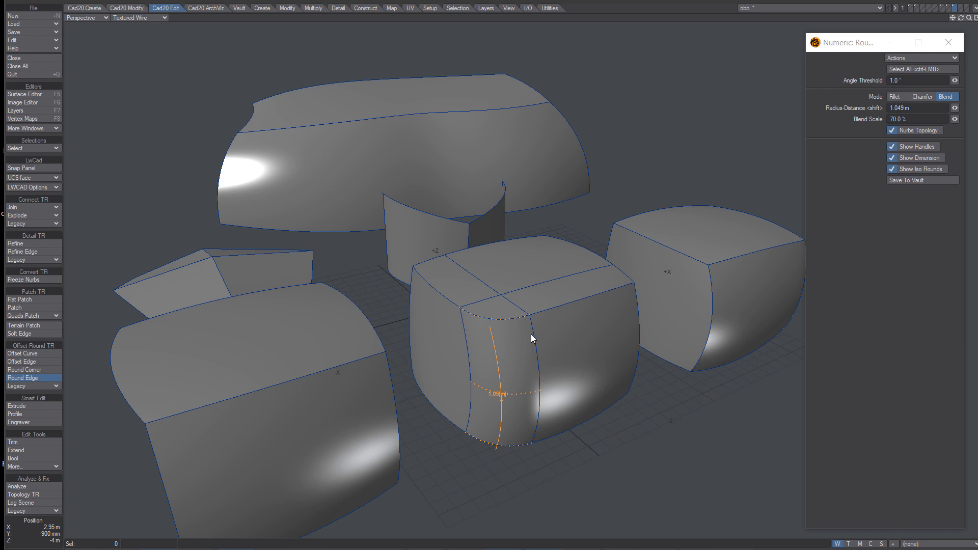
pyautogui.keyDown('alt'); pyautogui.moveTo(531, 334); pyautogui.dragTo(574, 400); pyautogui.keyUp('alt')
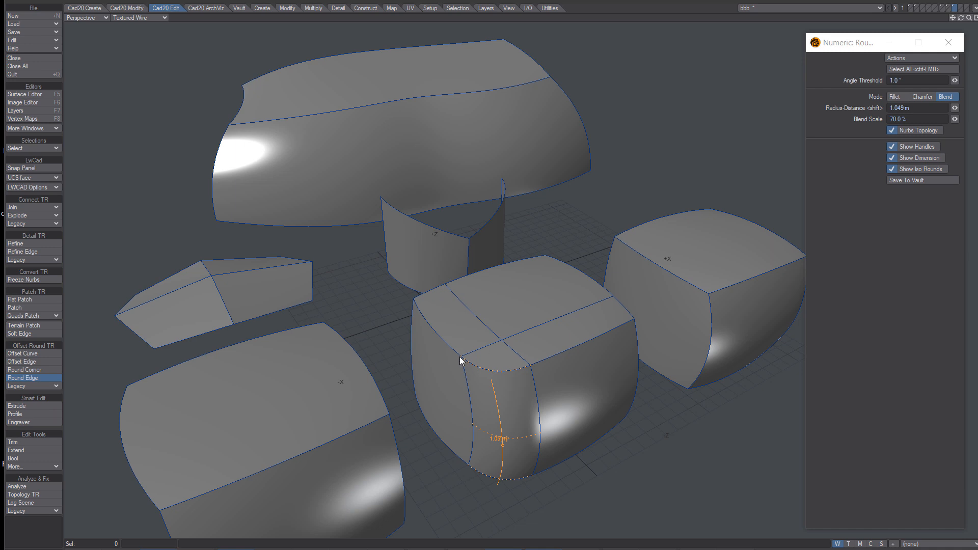
pyautogui.keyDown('alt'); pyautogui.moveTo(602, 403); pyautogui.dragTo(445, 332); pyautogui.keyUp('alt')
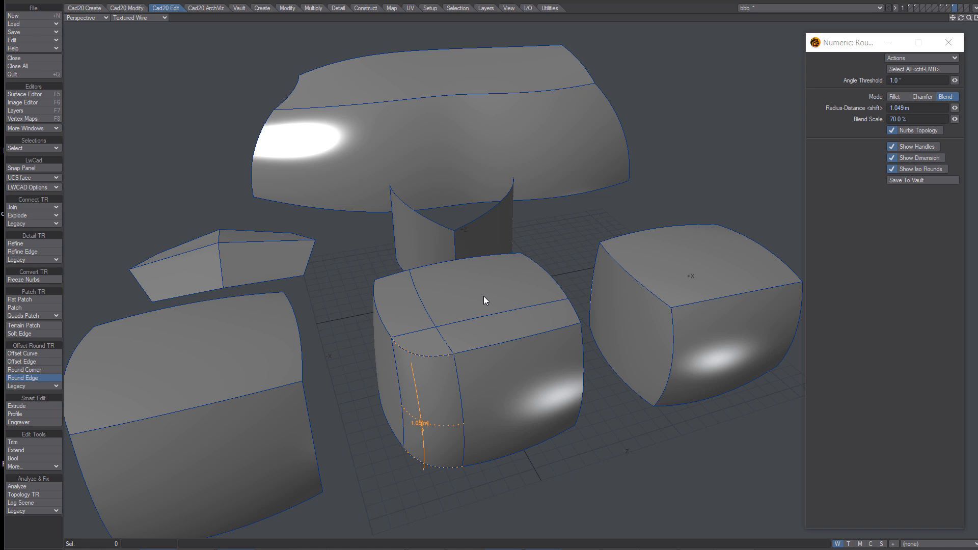
pyautogui.keyDown('alt'); pyautogui.moveTo(550, 426); pyautogui.dragTo(545, 435); pyautogui.keyUp('alt')
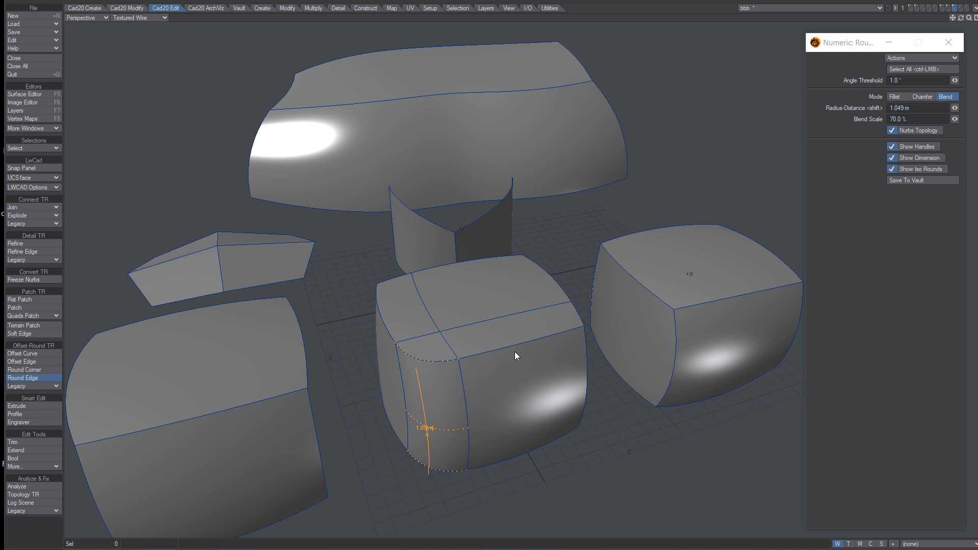
pyautogui.keyDown('alt'); pyautogui.moveTo(539, 335); pyautogui.dragTo(563, 309); pyautogui.keyUp('alt')
pyautogui.rightClick(705, 317)
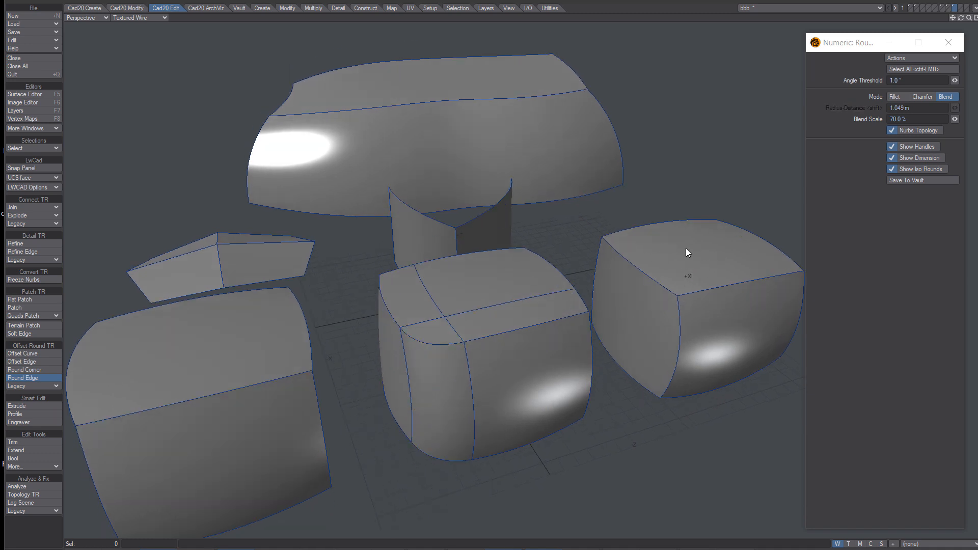
# - Round all edges of the right-hand curved box's top face with a Blend of about 807 mm, and turn off Nurbs Topology
pyautogui.moveTo(699, 261); pyautogui.dragTo(695, 251)
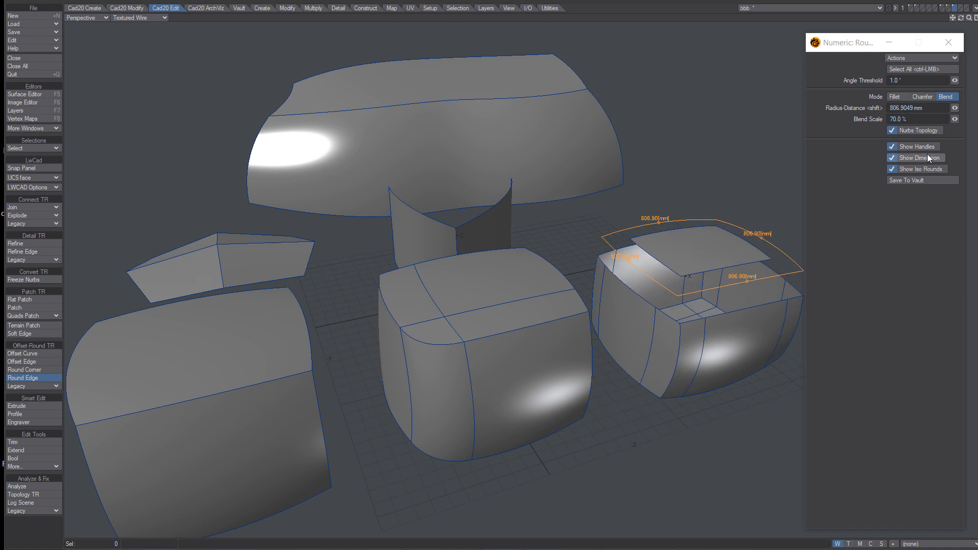
pyautogui.click(892, 131)
pyautogui.keyDown('alt'); pyautogui.moveTo(608, 232); pyautogui.dragTo(566, 240); pyautogui.keyUp('alt')
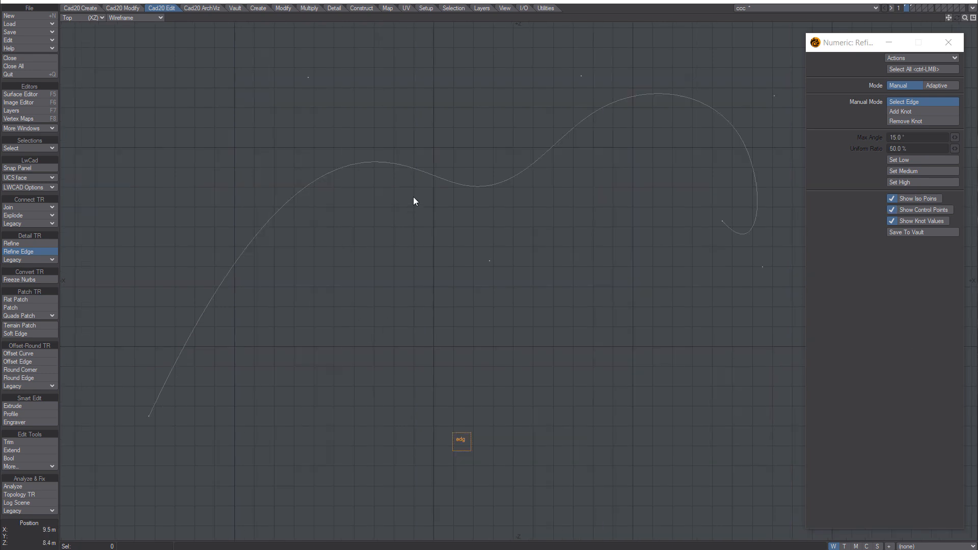
# - Select the curve for manual edge refinement and add two knots, one near its start and one past its first dip
pyautogui.click(412, 168)
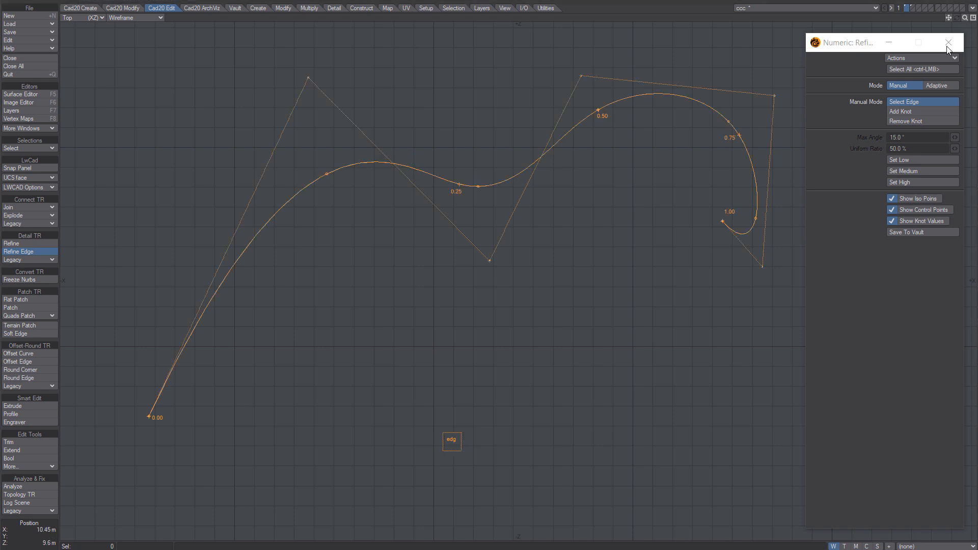
pyautogui.click(899, 111)
pyautogui.click(256, 238)
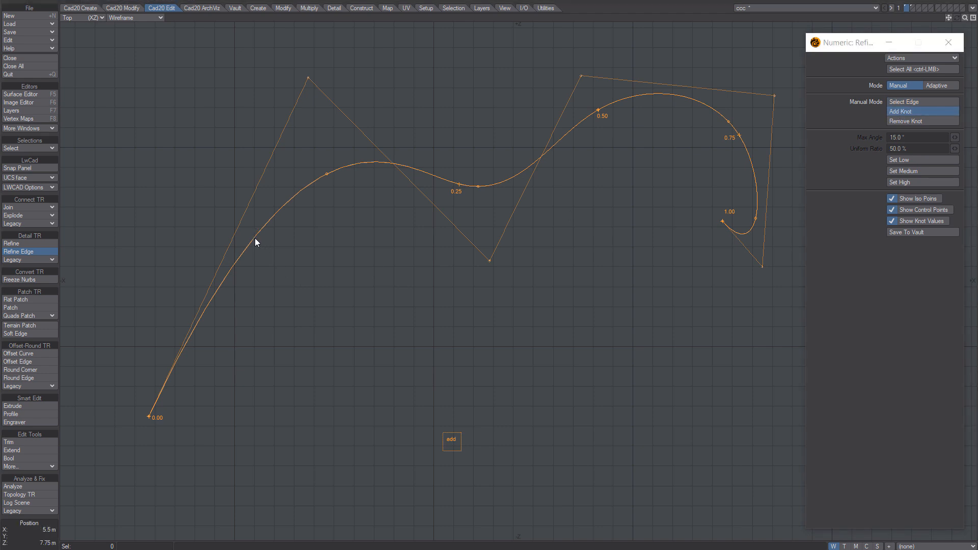
pyautogui.click(524, 171)
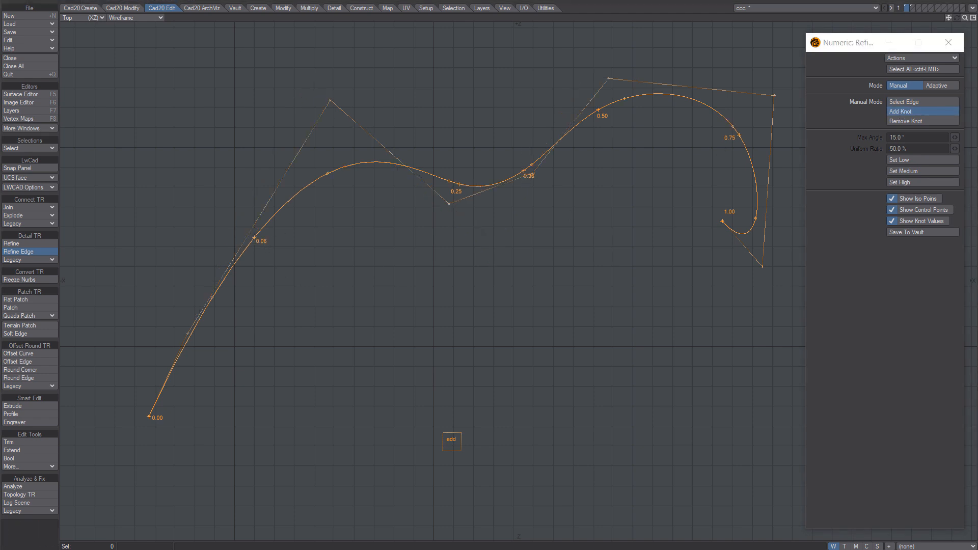
# - Remove the added knot near the curve's start and reselect the curve for edge refinement
pyautogui.click(918, 121)
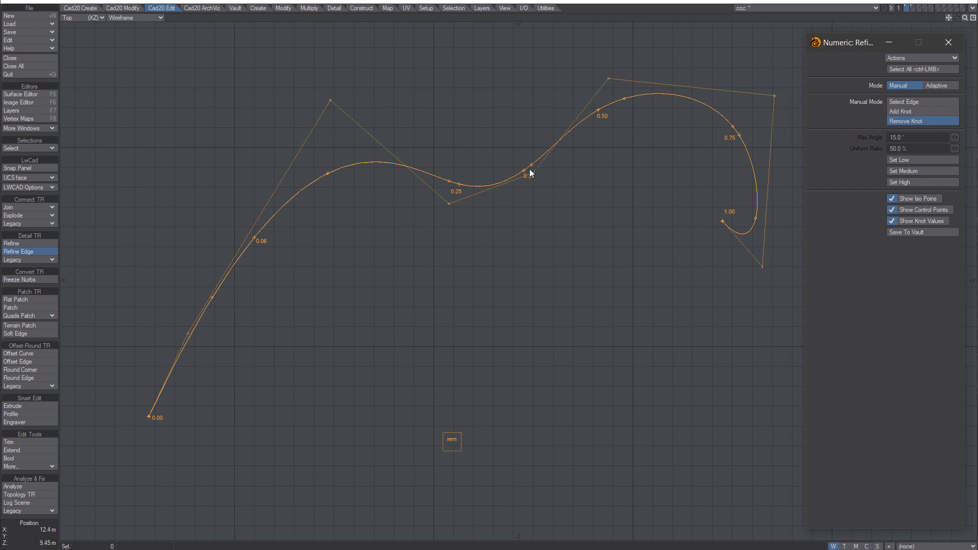
pyautogui.click(253, 241)
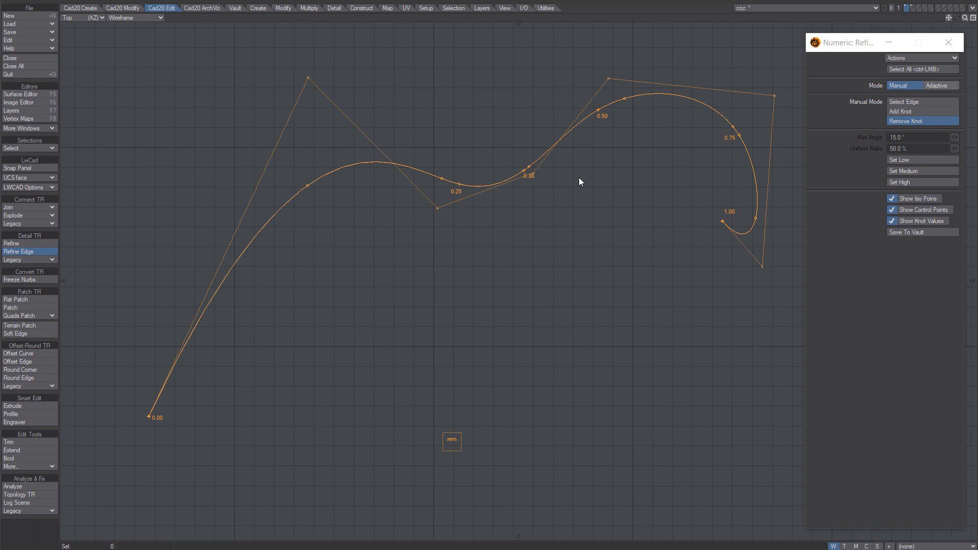
pyautogui.click(904, 102)
pyautogui.click(396, 163)
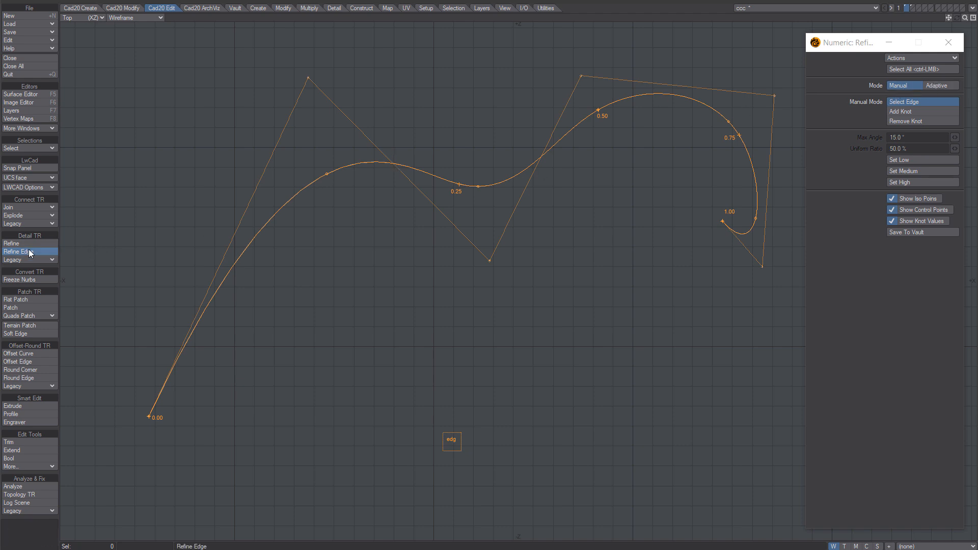
# - Refine the curve in Adaptive mode with a 15° Max Angle and the Uniform Ratio set to 0%
pyautogui.click(935, 87)
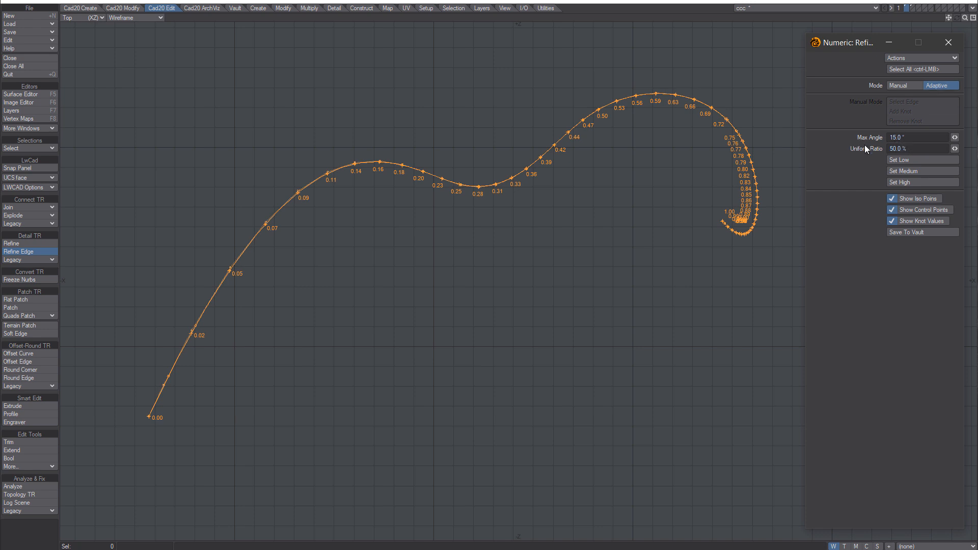
pyautogui.moveTo(954, 149); pyautogui.dragTo(917, 149)
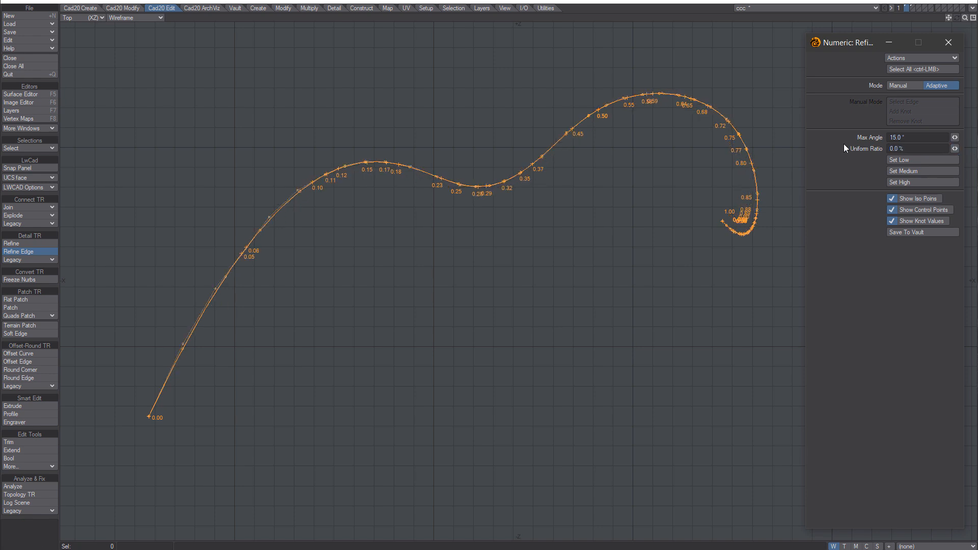
# - Compare the curve's adaptive refinement at Max Angles of 180°, 83.5° and 36.8°, and set the Uniform Ratio to 50%
pyautogui.moveTo(955, 137)
pyautogui.mouseDown()
pyautogui.moveTo(923, 137)
pyautogui.moveTo(966, 136)
pyautogui.mouseUp()
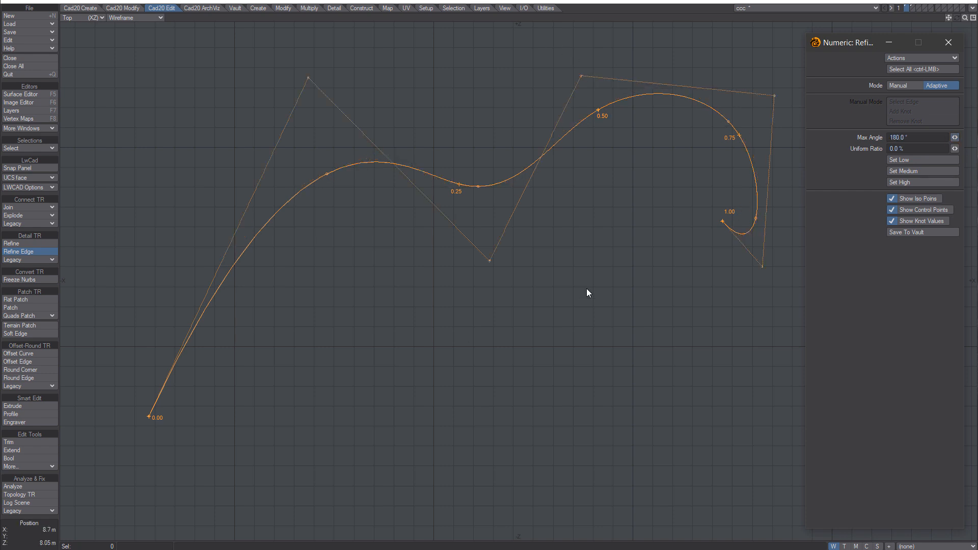
pyautogui.click(954, 138)
pyautogui.moveTo(954, 137); pyautogui.dragTo(945, 138)
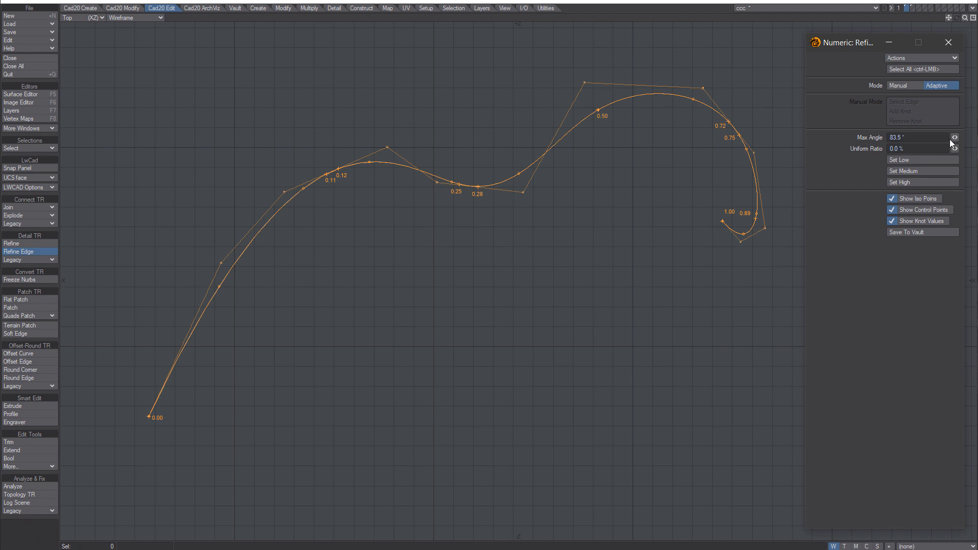
pyautogui.moveTo(955, 138); pyautogui.dragTo(910, 138)
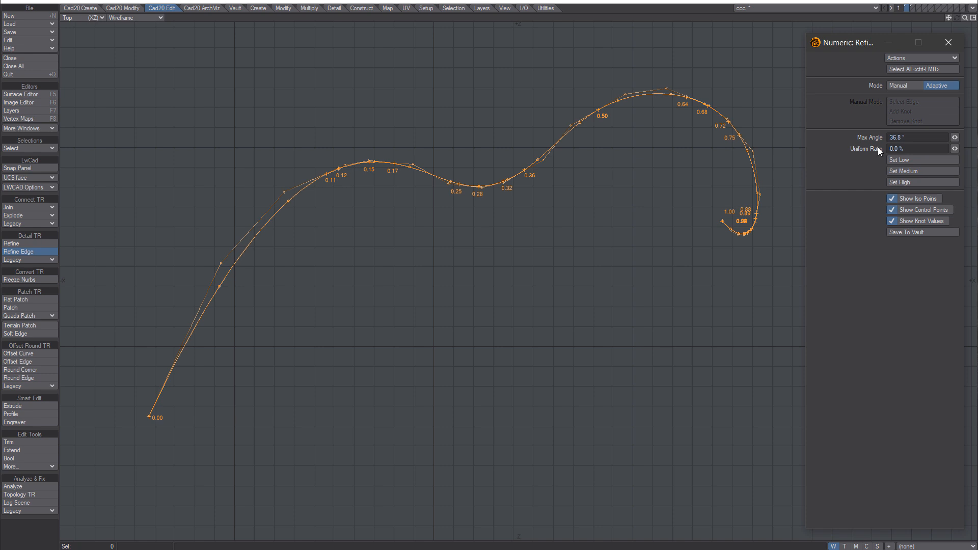
pyautogui.moveTo(955, 148)
pyautogui.mouseDown()
pyautogui.moveTo(977, 148)
pyautogui.moveTo(958, 149)
pyautogui.mouseUp()
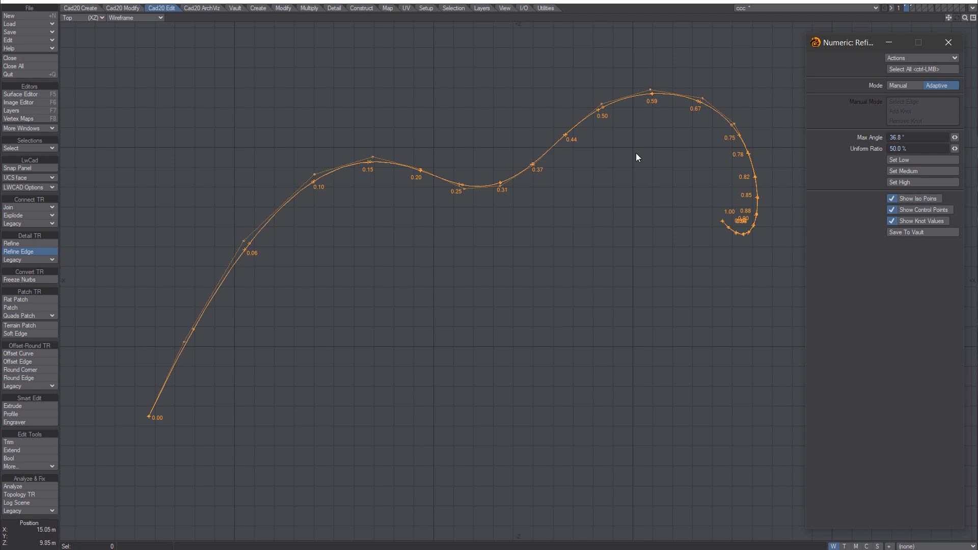
# - Apply the Low, Medium and High refinement presets in turn to the curve, ending on High
pyautogui.click(905, 160)
pyautogui.click(906, 173)
pyautogui.click(909, 182)
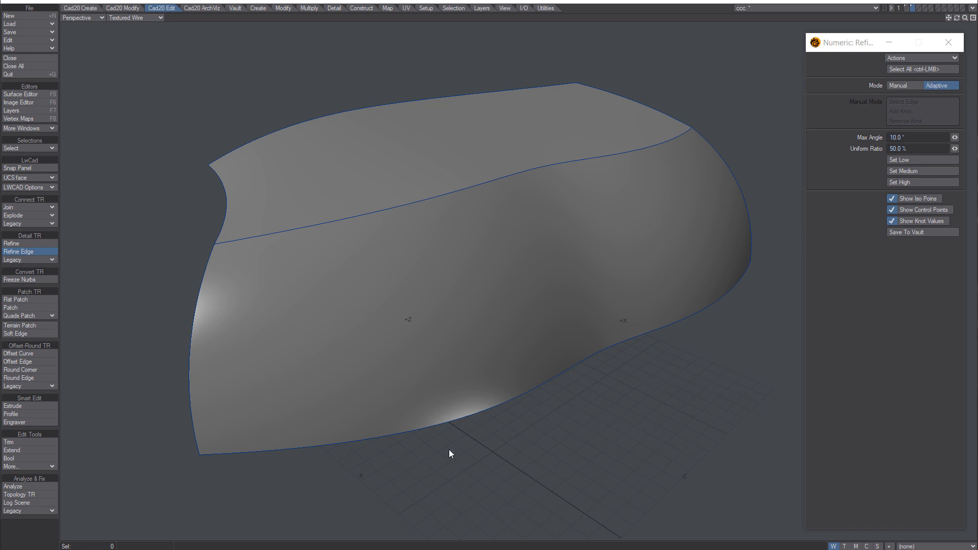
# - Select the curved surface's lower lengthwise edge for refinement and compare the Medium, Low and High presets, ending on High
pyautogui.click(464, 418)
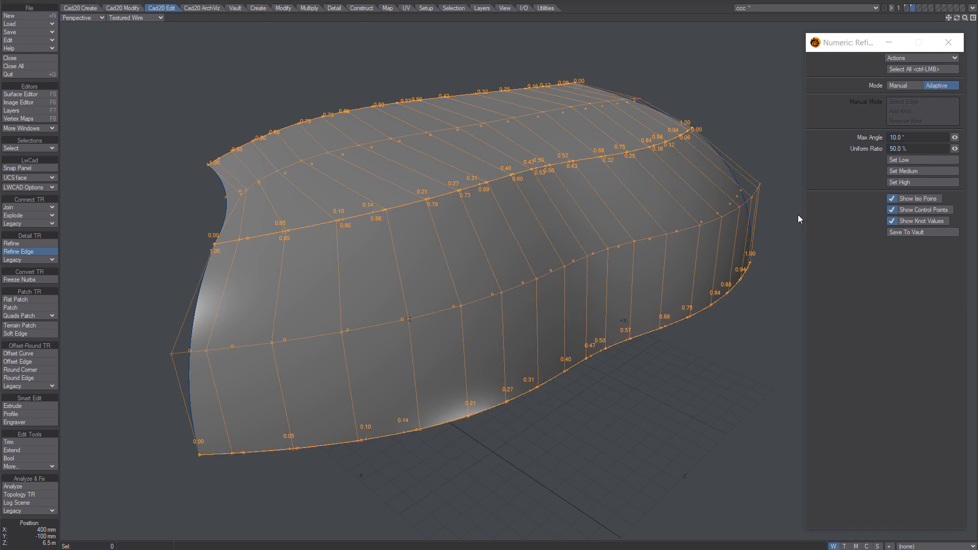
pyautogui.click(906, 171)
pyautogui.click(907, 160)
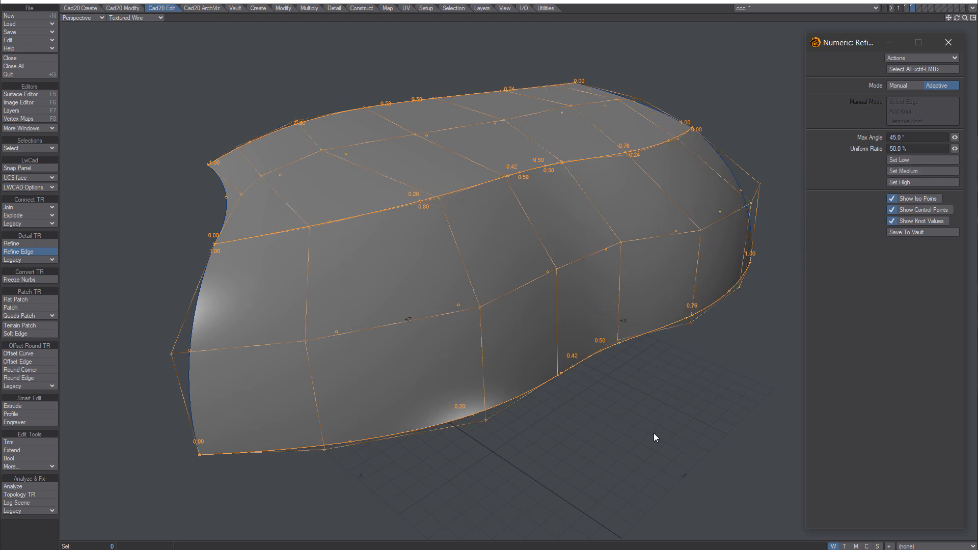
pyautogui.click(907, 170)
pyautogui.click(909, 183)
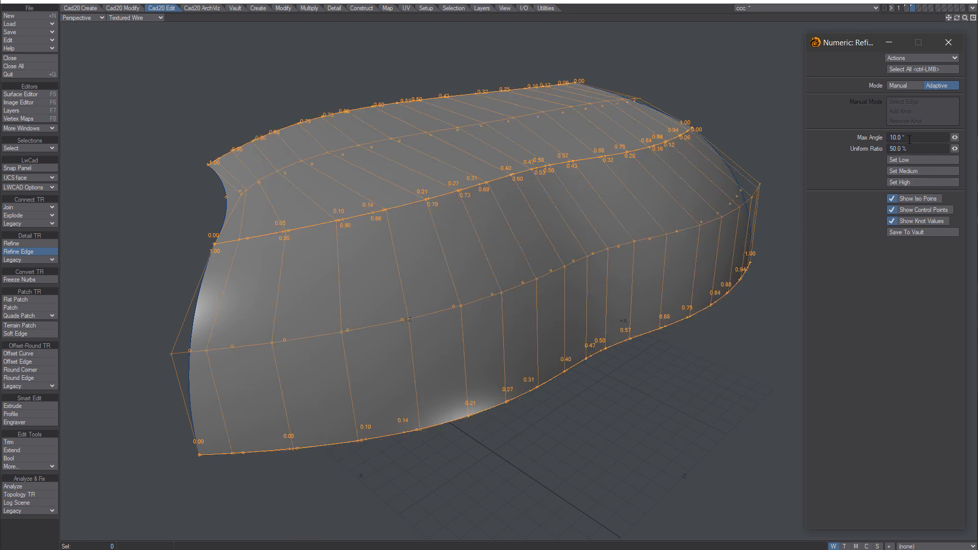
# - Clear the lengthwise edge selection and refine the surface's short side edges on both patches with a 3.2° Max Angle
pyautogui.click(228, 356)
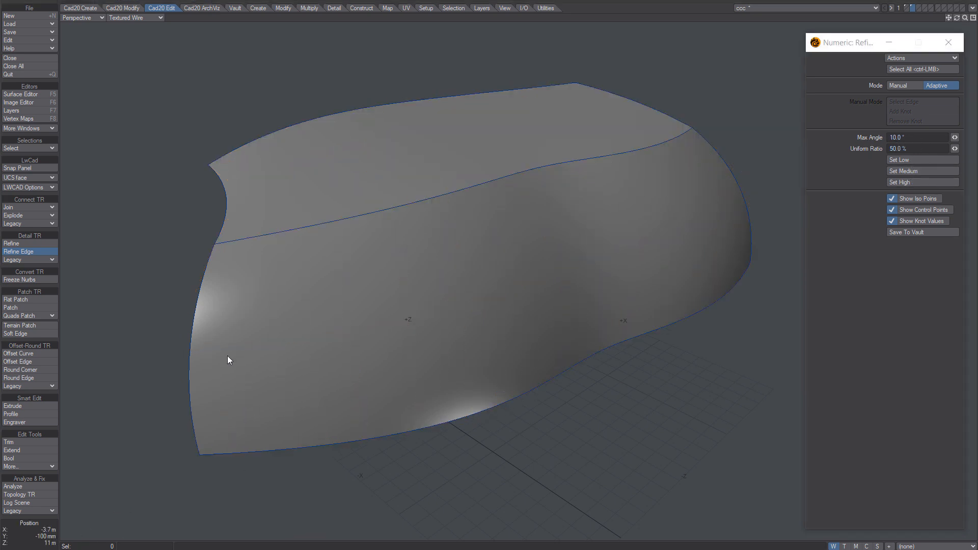
pyautogui.click(203, 328)
pyautogui.click(222, 218)
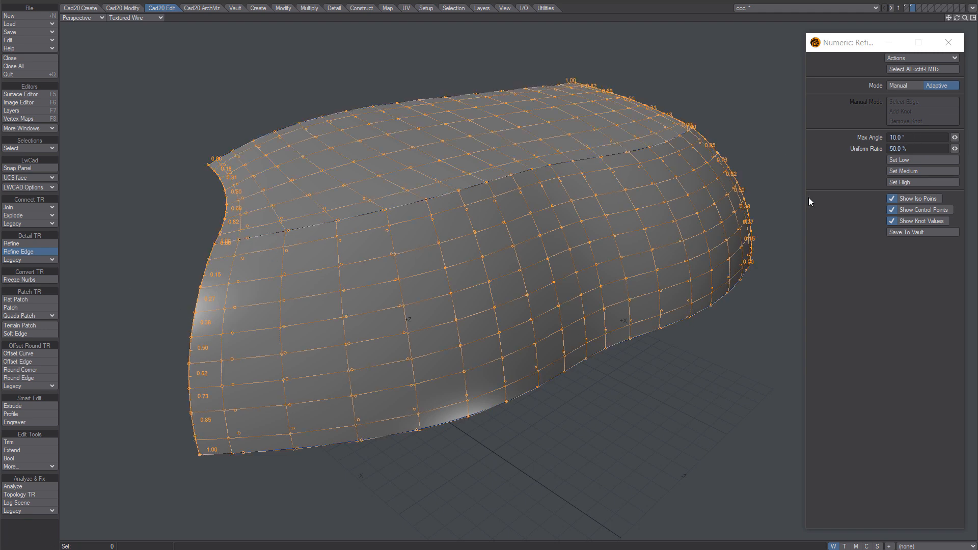
pyautogui.moveTo(958, 137); pyautogui.dragTo(913, 154)
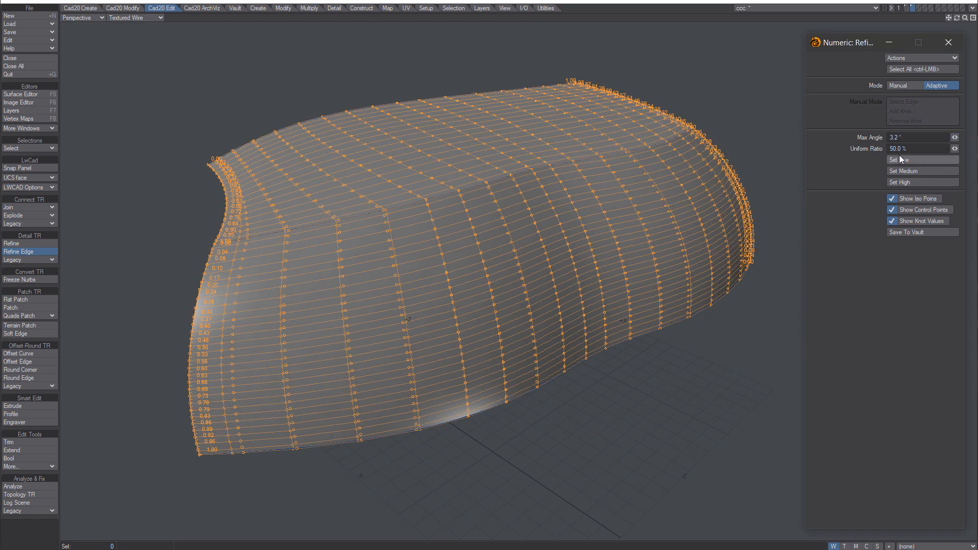
pyautogui.keyDown('alt'); pyautogui.moveTo(518, 326); pyautogui.dragTo(578, 352); pyautogui.keyUp('alt')
pyautogui.keyDown('alt'); pyautogui.moveTo(621, 325); pyautogui.dragTo(559, 291); pyautogui.keyUp('alt')
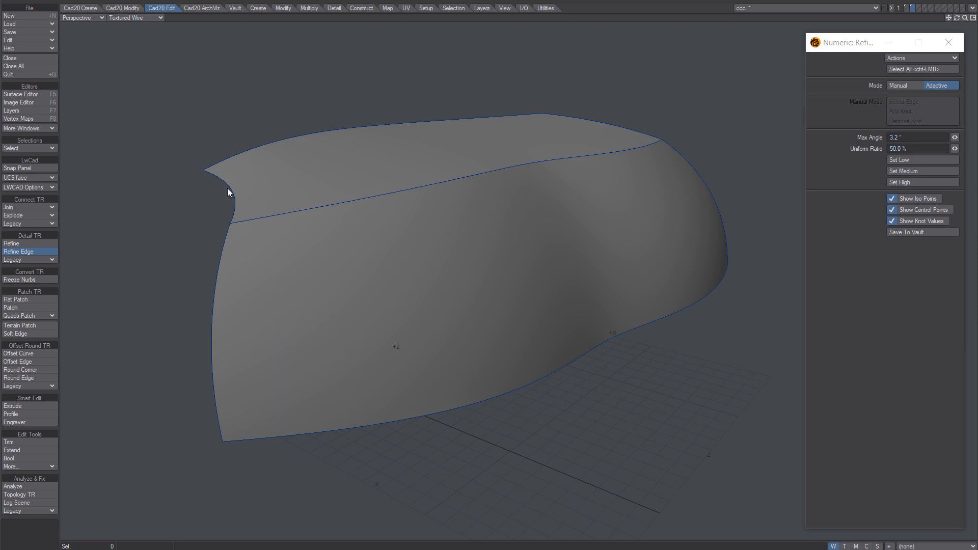
# - Leave edge refinement and Refine the entire curved surface, comparing the Medium, Low and High presets and ending on High
pyautogui.press('space')
pyautogui.click(12, 244)
pyautogui.keyDown('alt'); pyautogui.moveTo(612, 192); pyautogui.dragTo(560, 290); pyautogui.keyUp('alt')
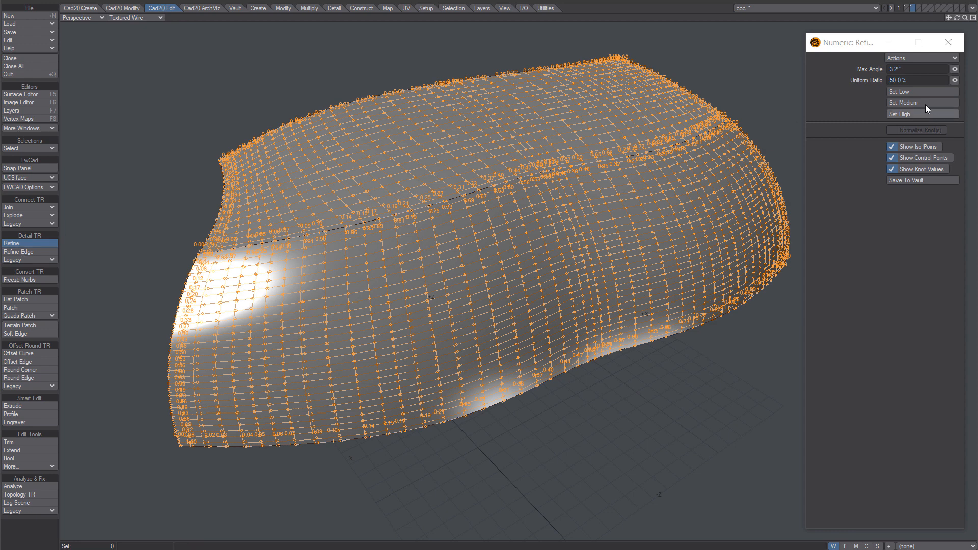
pyautogui.click(914, 103)
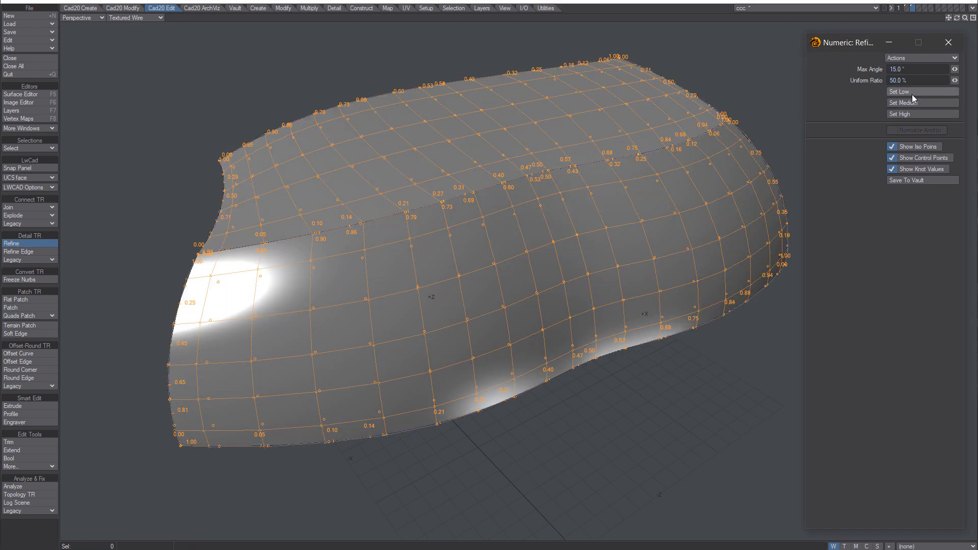
pyautogui.click(912, 94)
pyautogui.click(909, 113)
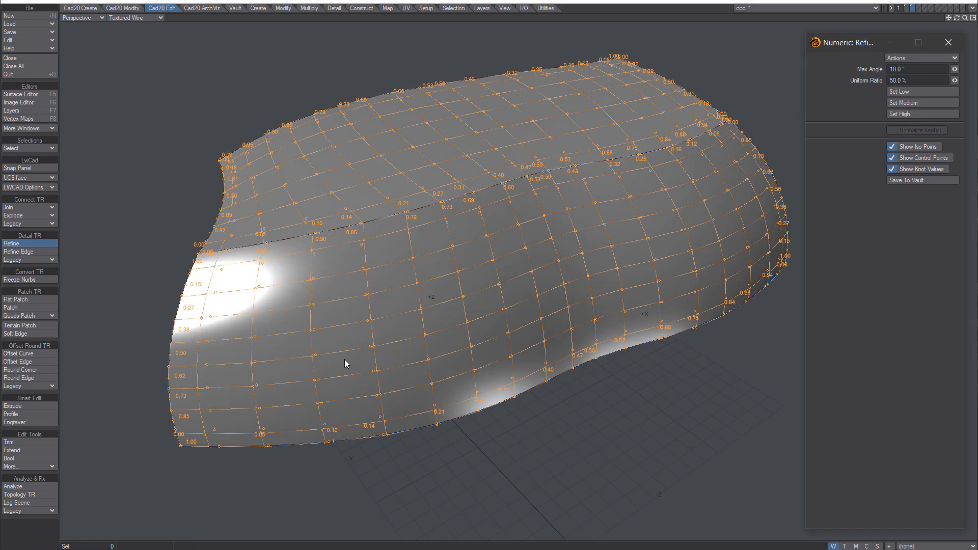
# - Show the curve's layer fitted in a full-size Top view and apply the Medium, Low and High Refine presets in turn
pyautogui.click(23, 533)
pyautogui.press('1')
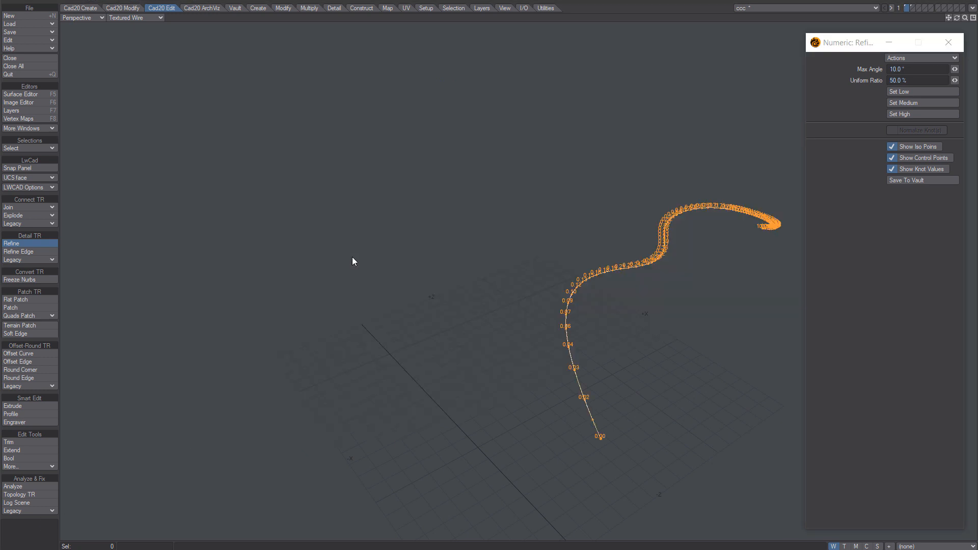
pyautogui.press('KP_0')
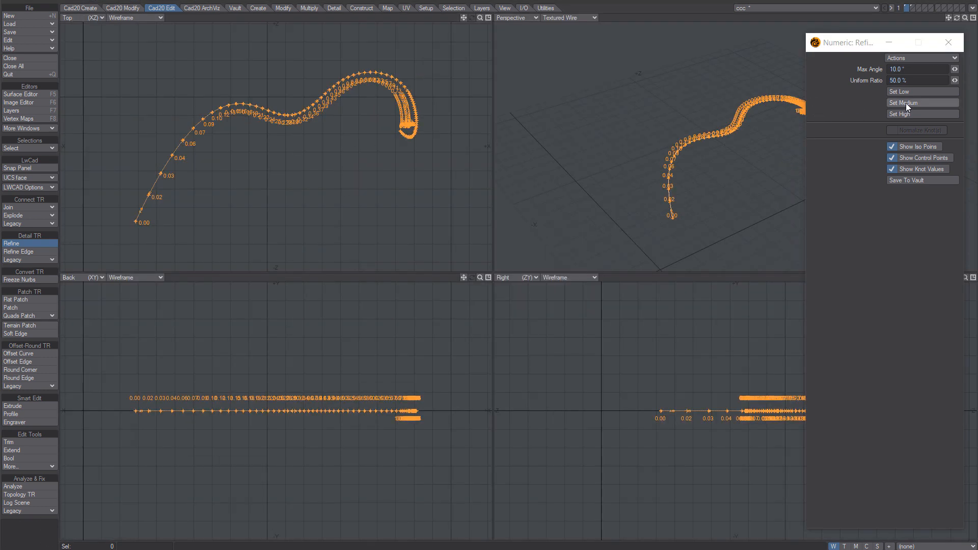
pyautogui.click(488, 17)
pyautogui.press('a')
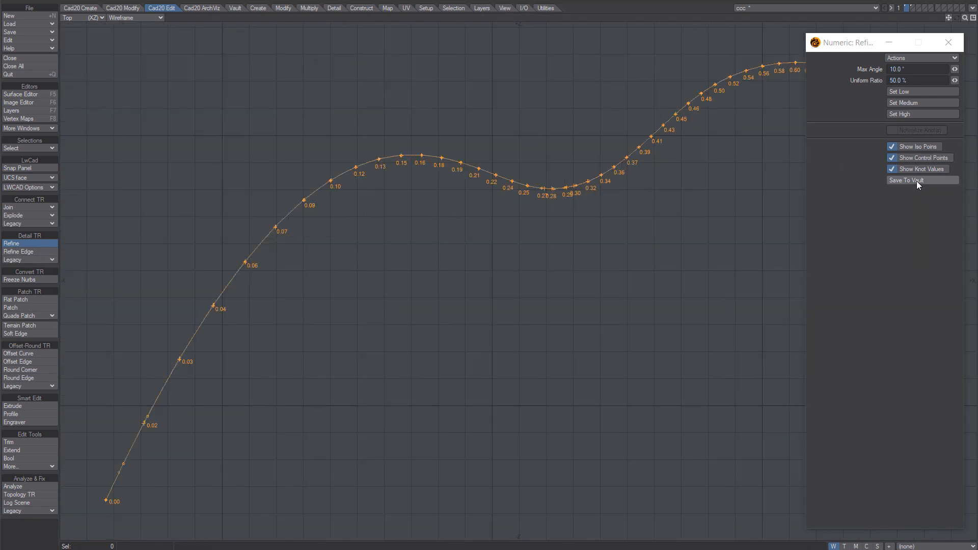
pyautogui.click(905, 103)
pyautogui.click(916, 91)
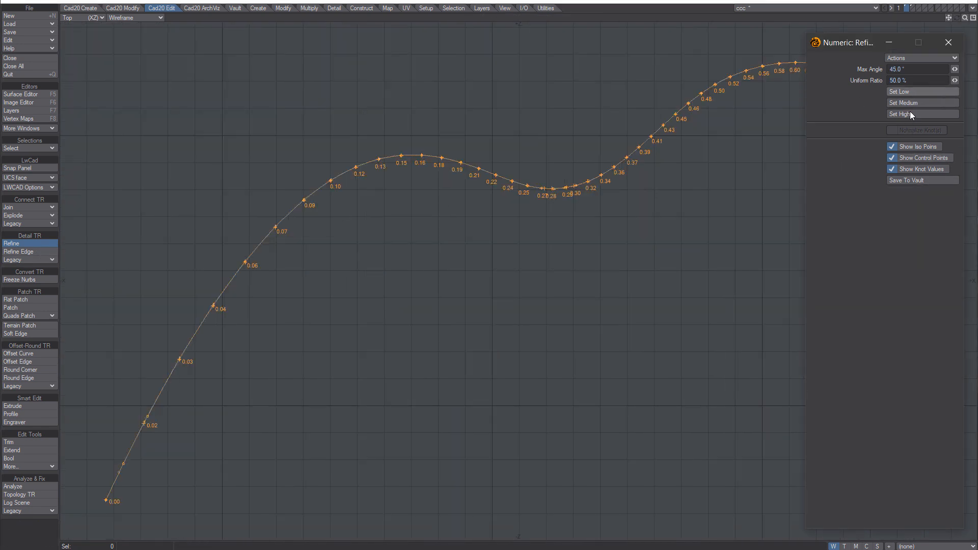
pyautogui.click(906, 115)
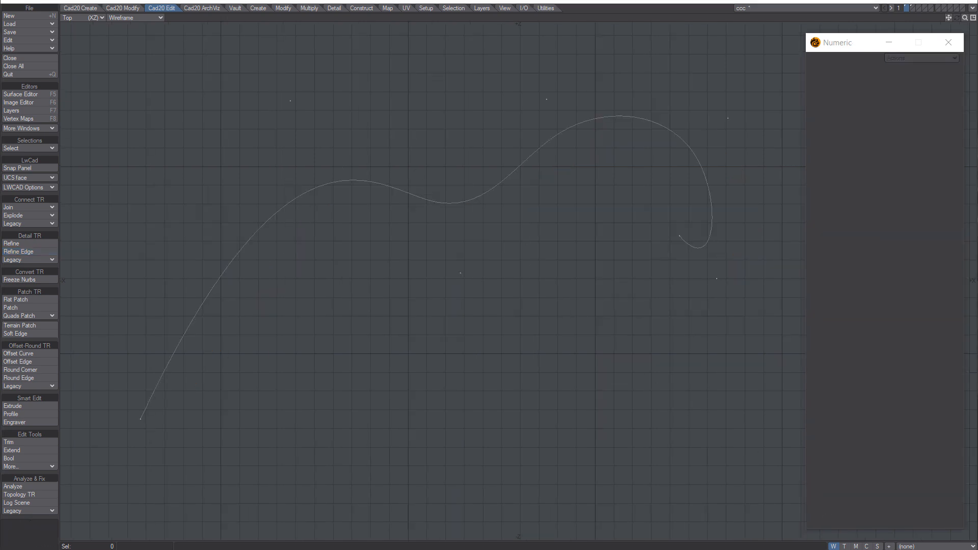
pyautogui.click(81, 8)
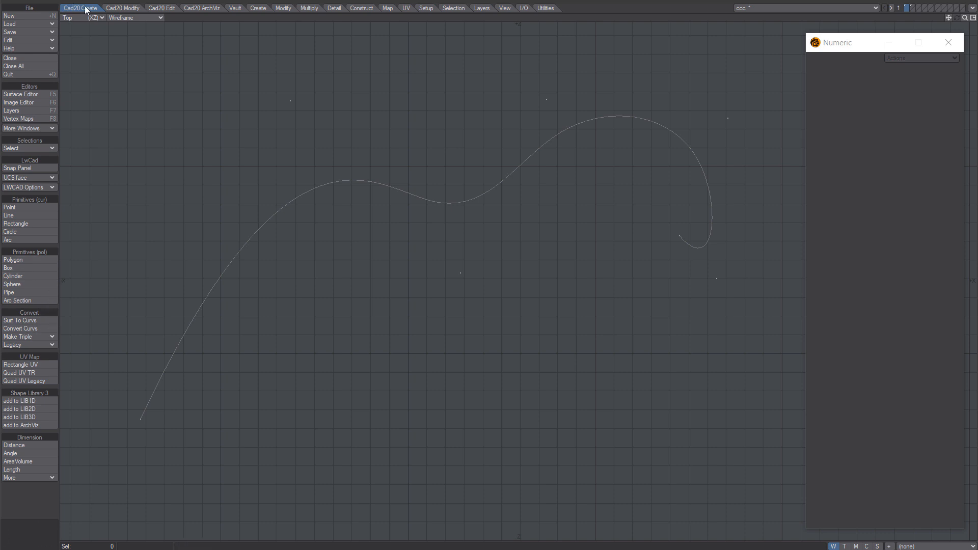
pyautogui.click(28, 345)
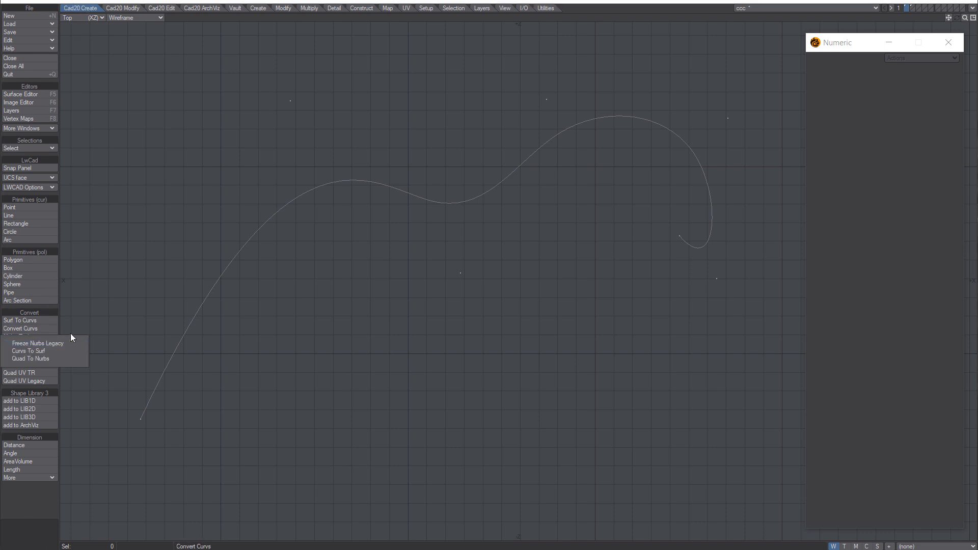
pyautogui.click(159, 8)
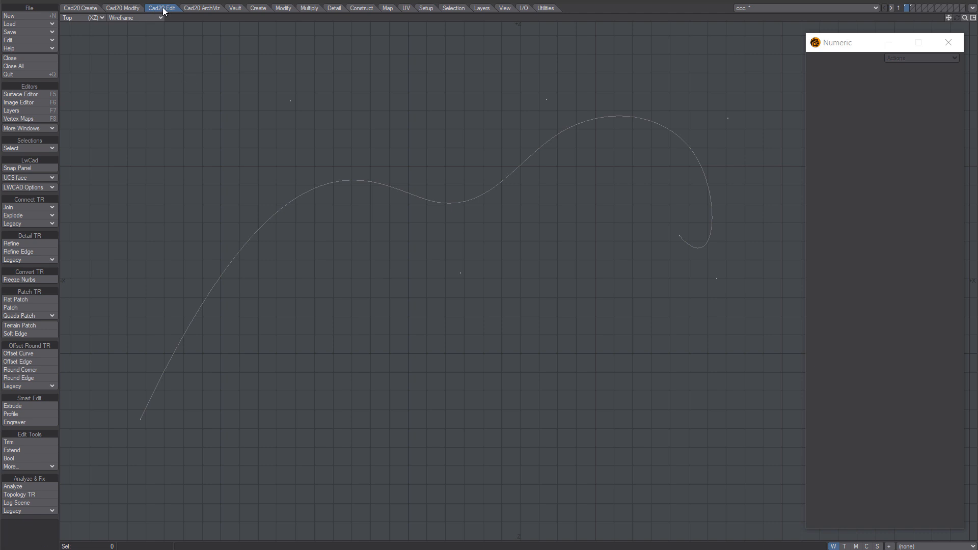
# - Start Freeze Nurbs on the curve in Fixed mode and compare 1 and 2 Divisions per Iso
pyautogui.click(20, 280)
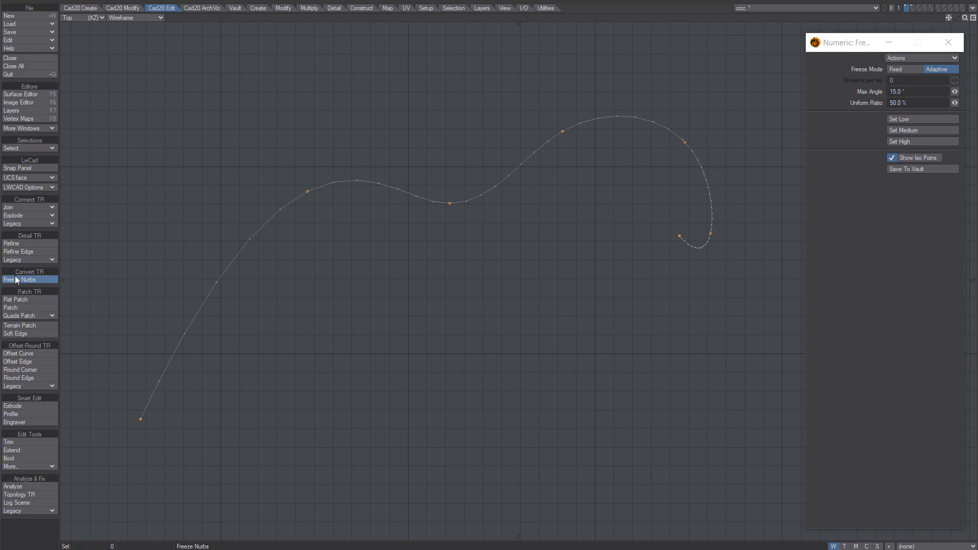
pyautogui.click(17, 280)
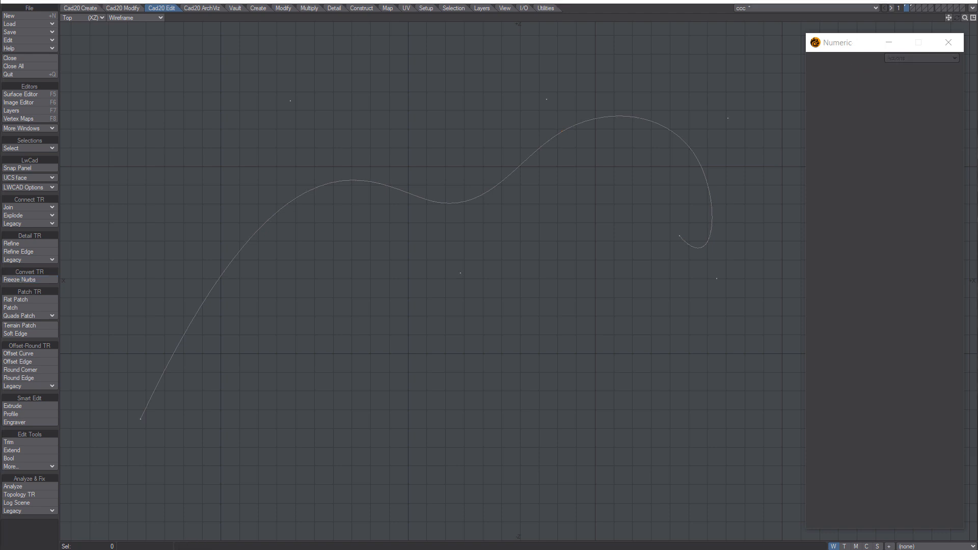
pyautogui.click(17, 280)
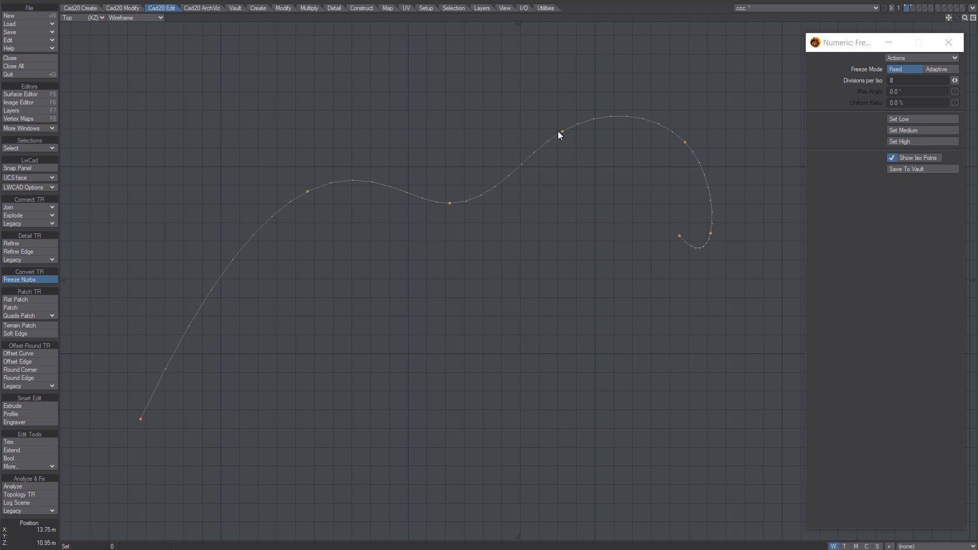
pyautogui.moveTo(956, 80); pyautogui.dragTo(904, 91)
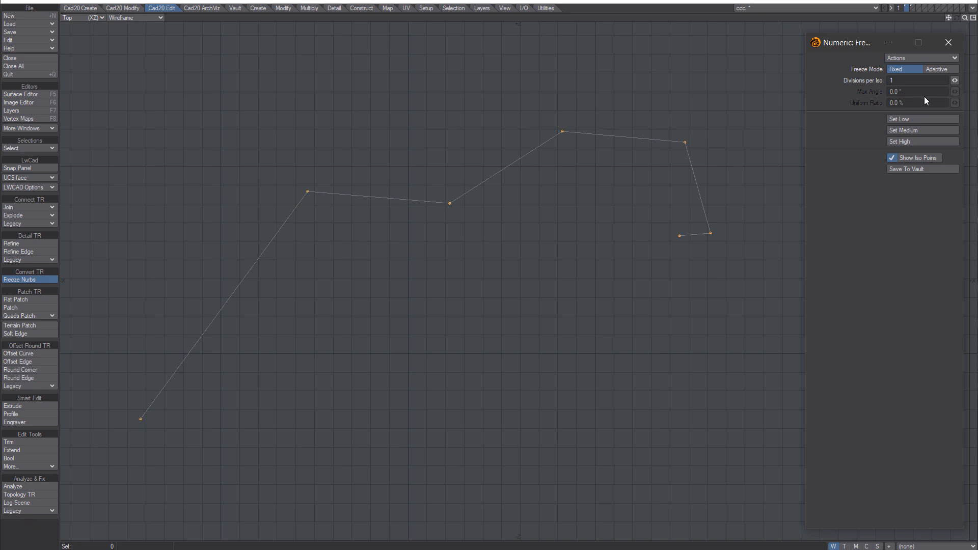
pyautogui.moveTo(955, 80)
pyautogui.mouseDown()
pyautogui.moveTo(972, 80)
pyautogui.moveTo(958, 80)
pyautogui.mouseUp()
# - Freeze the curve in Adaptive mode with a 12.9° Max Angle and 30% Uniform Ratio, inspect its hooked end, and drop the tool
pyautogui.click(934, 69)
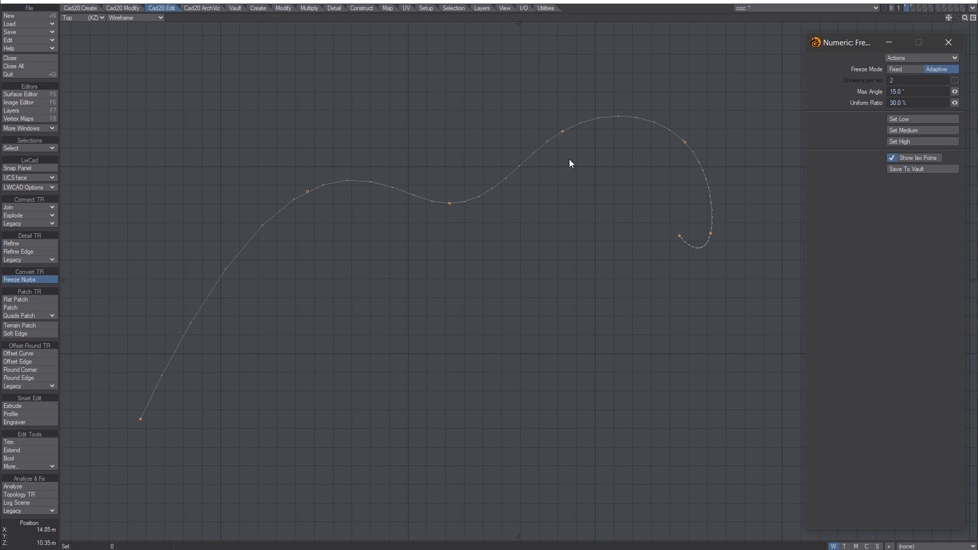
pyautogui.moveTo(955, 91); pyautogui.dragTo(942, 91)
pyautogui.scroll(3, 714, 254)
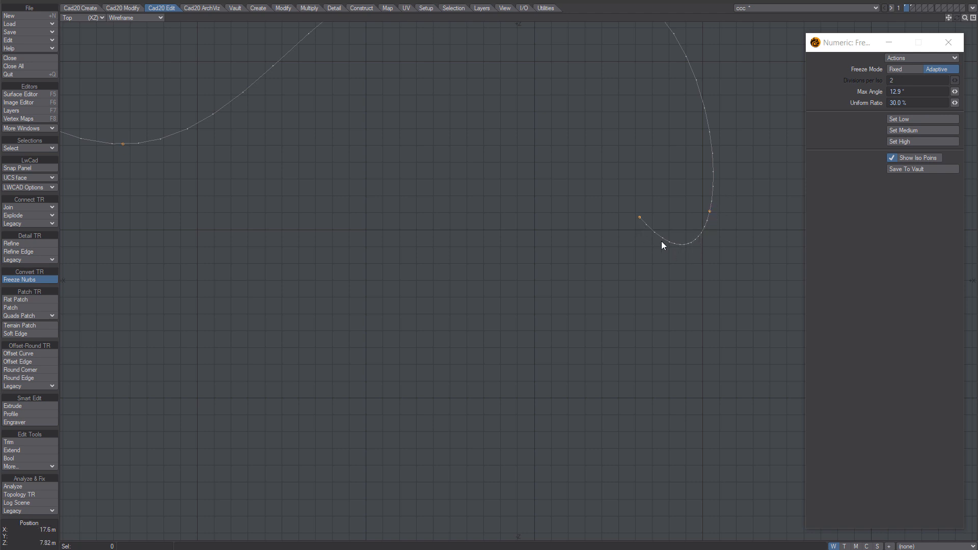
pyautogui.scroll(-5, 645, 167)
pyautogui.keyDown('alt'); pyautogui.moveTo(461, 203); pyautogui.dragTo(533, 193); pyautogui.keyUp('alt')
pyautogui.press('space')
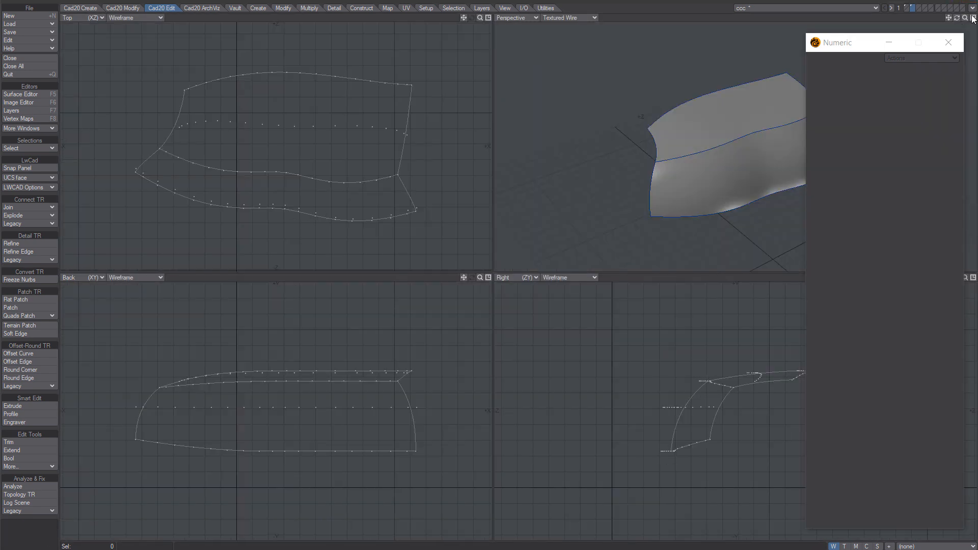
# - Freeze the curved surface in a full-size Perspective view, comparing Fixed mode at 2 Divisions per Iso with Adaptive mode at 4.1° Max Angle
pyautogui.click(974, 18)
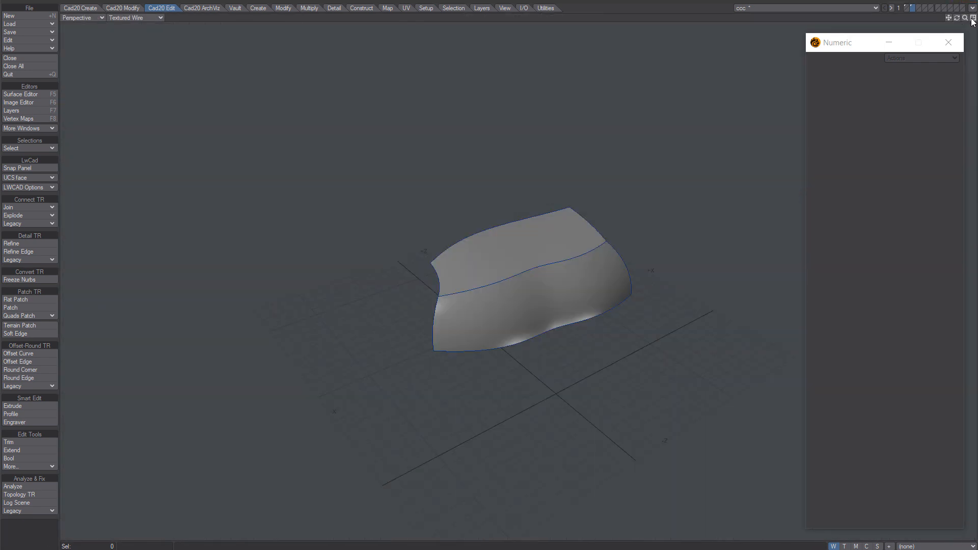
pyautogui.scroll(4, 641, 309)
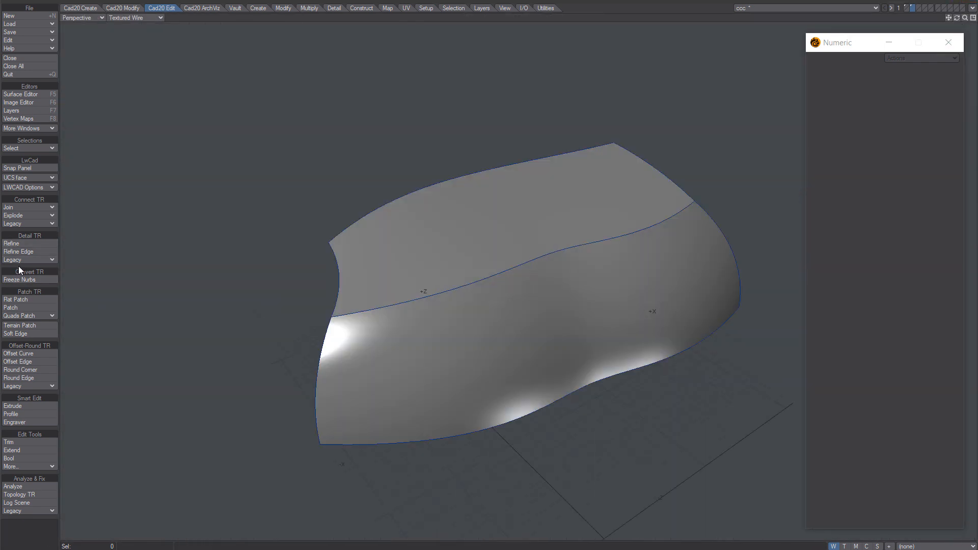
pyautogui.click(23, 280)
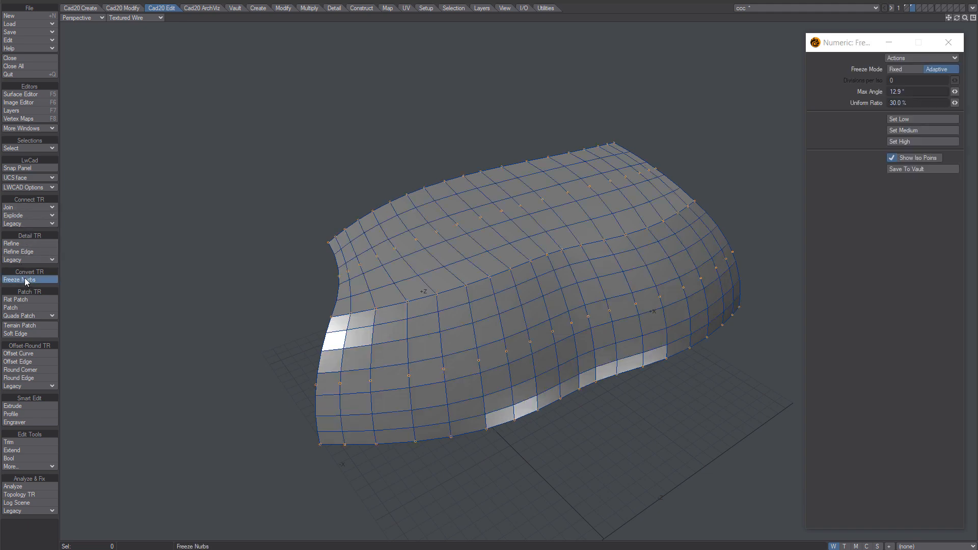
pyautogui.click(903, 69)
pyautogui.moveTo(956, 79)
pyautogui.mouseDown()
pyautogui.moveTo(974, 80)
pyautogui.moveTo(958, 80)
pyautogui.mouseUp()
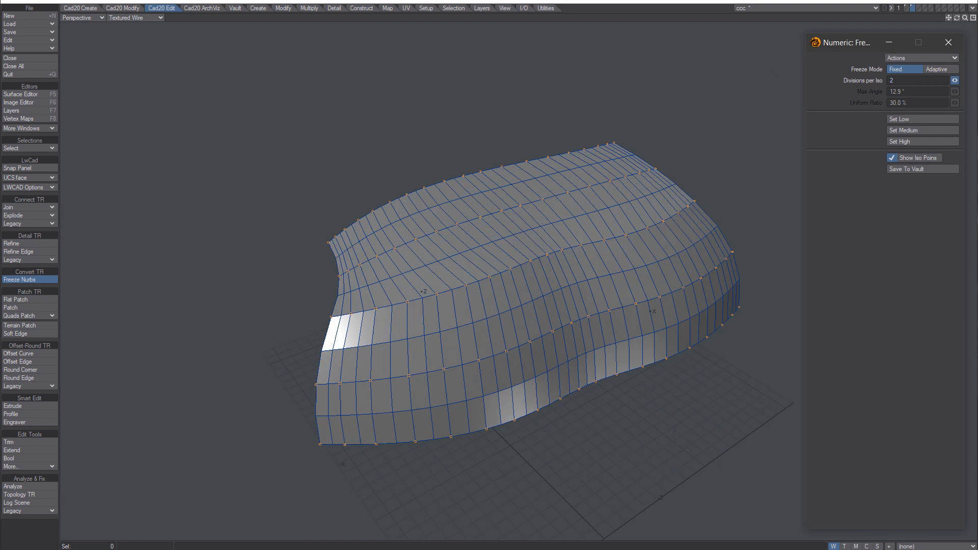
pyautogui.click(940, 69)
pyautogui.moveTo(955, 92); pyautogui.dragTo(940, 92)
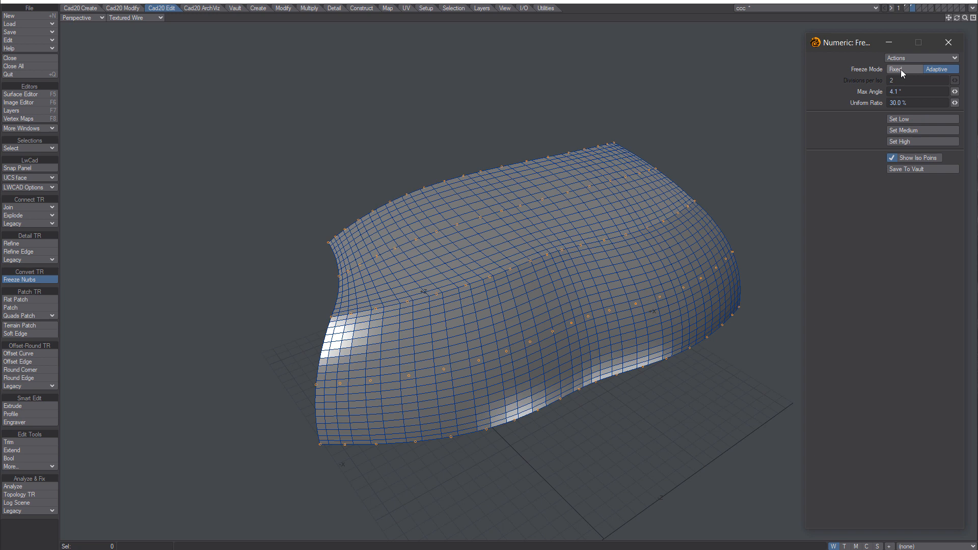
# - Drop the active tools and join the crossing curves of the roads object with Merge Segments and Intersect Curves enabled
pyautogui.press('space')
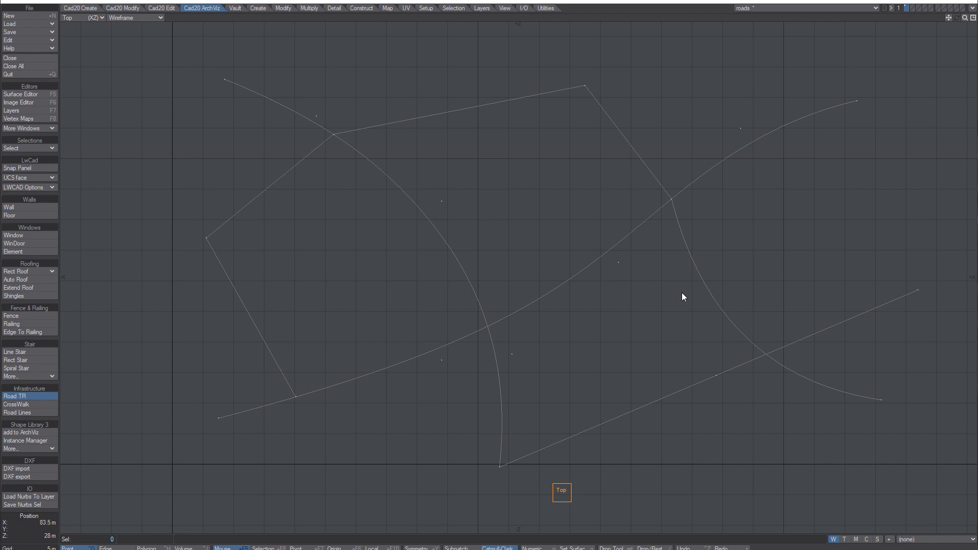
pyautogui.press('Return')
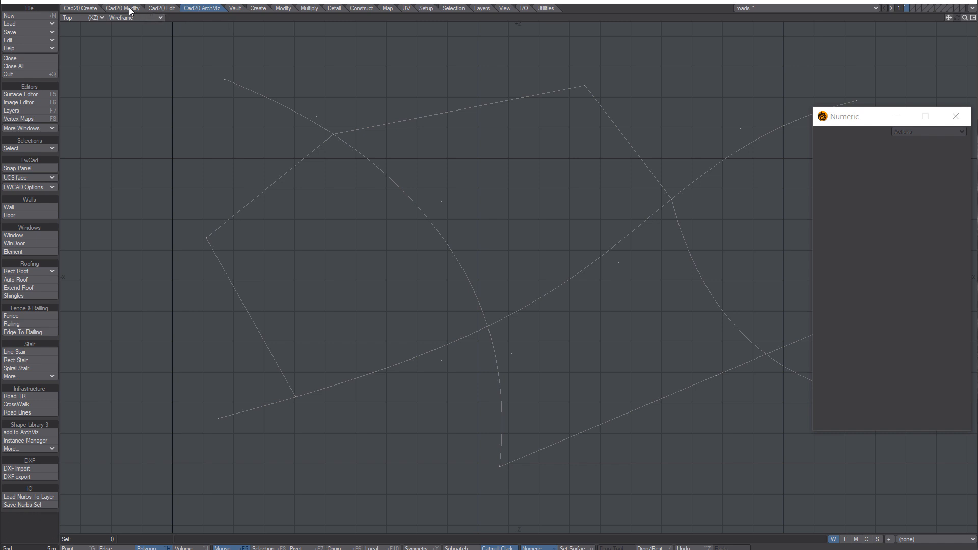
pyautogui.click(165, 9)
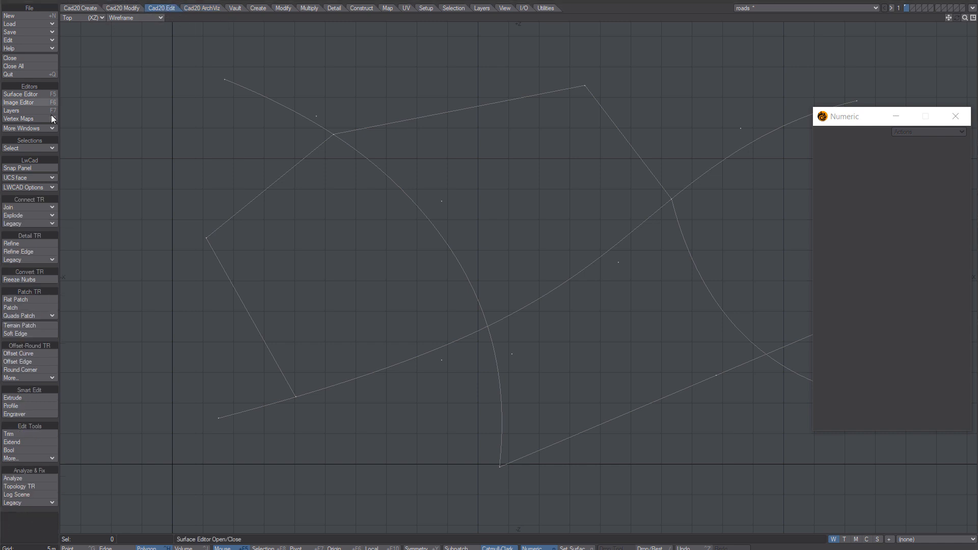
pyautogui.click(28, 208)
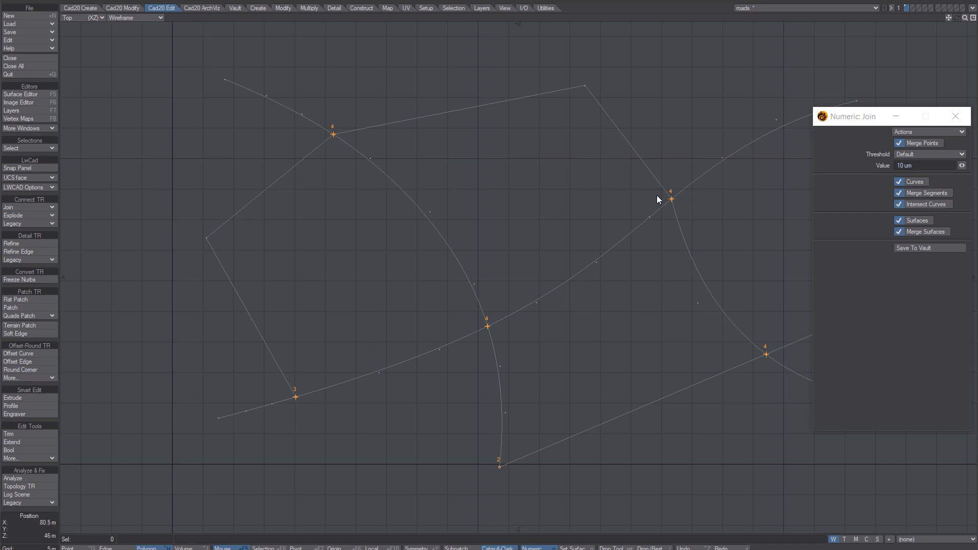
# - Explode the joined road curves to Segments, and apply Join to them again
pyautogui.click(16, 216)
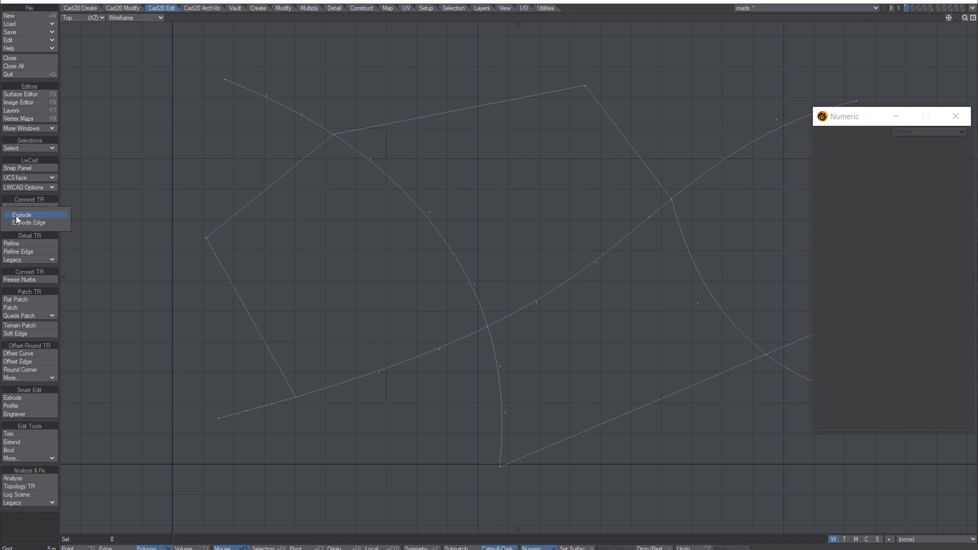
pyautogui.click(21, 215)
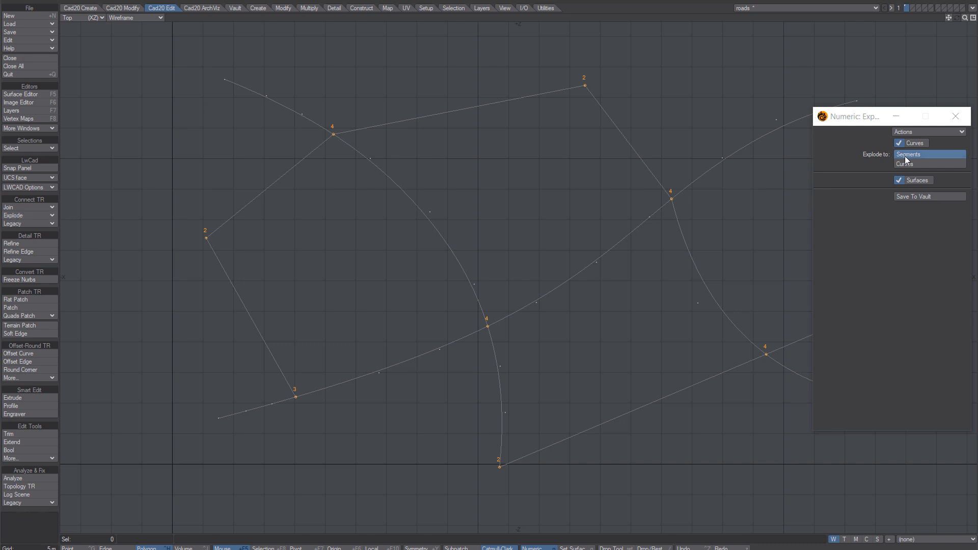
pyautogui.click(20, 207)
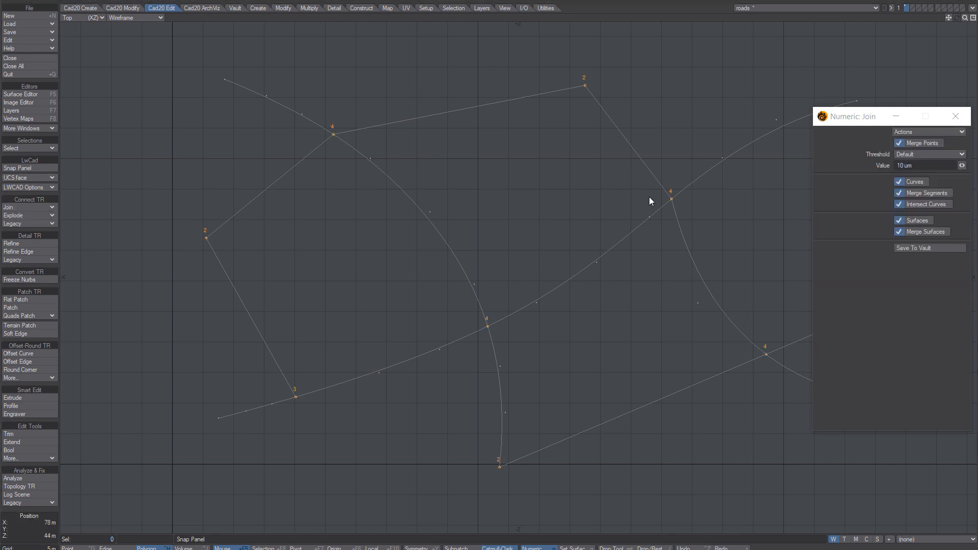
pyautogui.press('Return')
# - Select individual pieces of the joined road curves to check where they are split
pyautogui.click(617, 106)
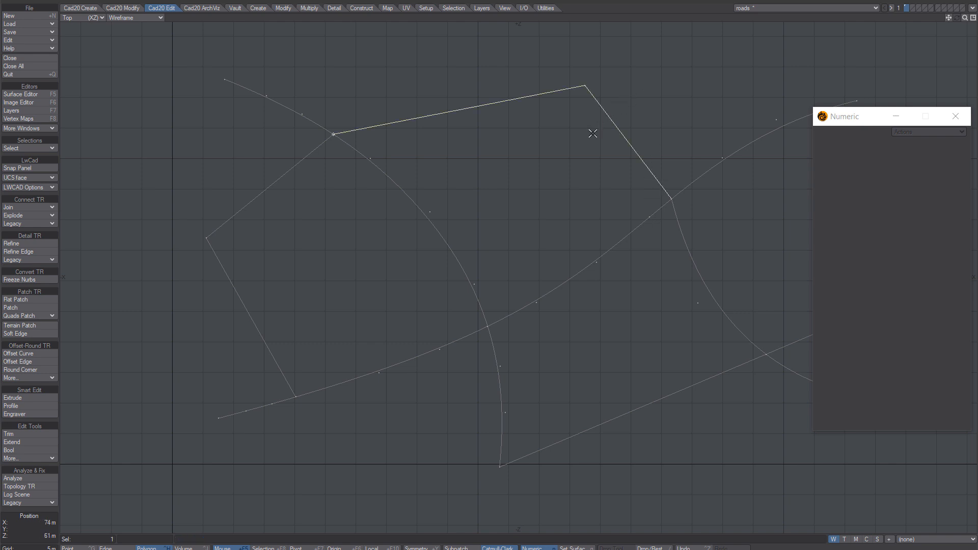
pyautogui.click(597, 103)
pyautogui.click(413, 203)
pyautogui.click(414, 182)
pyautogui.click(278, 184)
pyautogui.moveTo(284, 153); pyautogui.dragTo(299, 173)
# - Try moving the upper-left curve segment by about -3.5 m in X and 2.5 m in Z, undo the move and clear the selection
pyautogui.click(313, 120)
pyautogui.press('t')
pyautogui.moveTo(357, 110); pyautogui.dragTo(335, 100)
pyautogui.moveTo(291, 124); pyautogui.dragTo(291, 118)
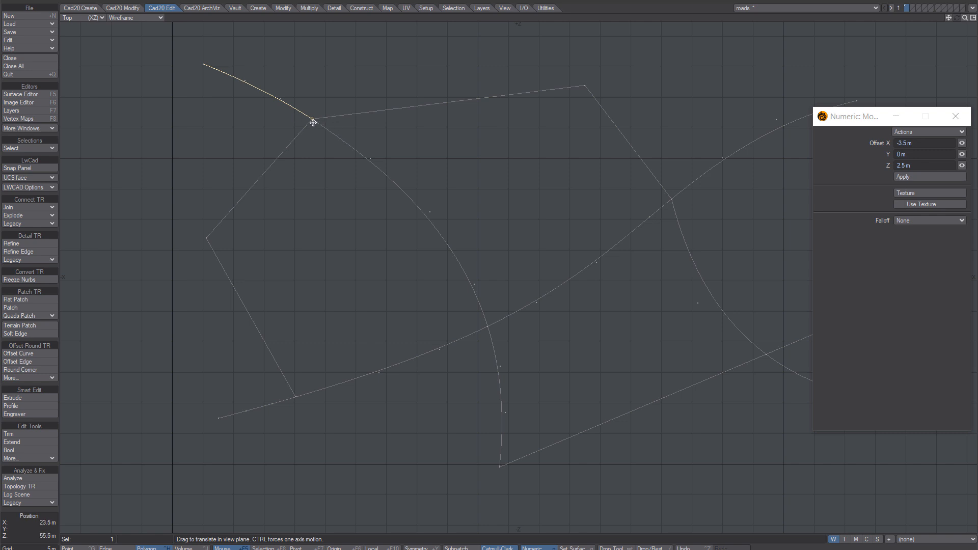
pyautogui.hotkey('ctrl', 'z')
pyautogui.press('Return')
pyautogui.moveTo(319, 118); pyautogui.dragTo(309, 123)
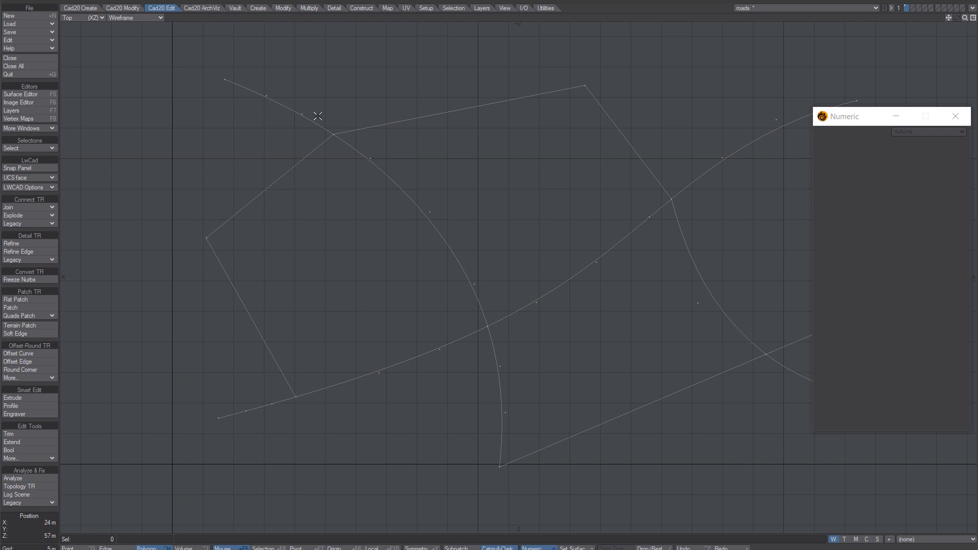
# - Display the Top view as Color Wireframe and close the Numeric window
pyautogui.click(135, 18)
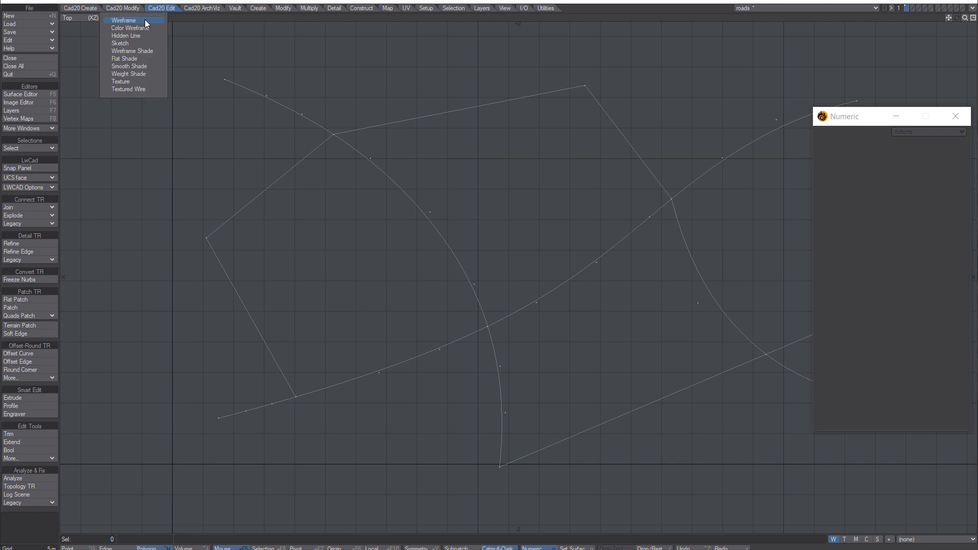
pyautogui.click(143, 28)
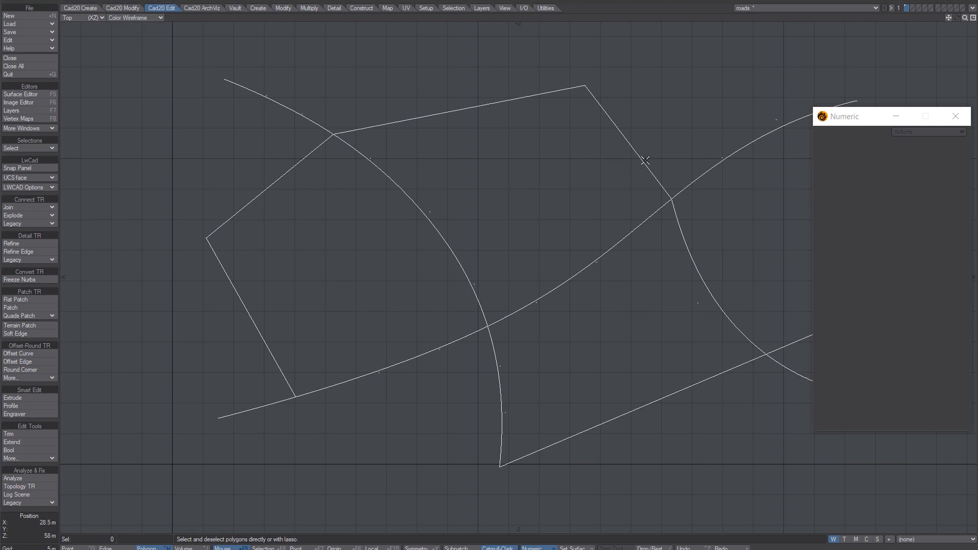
pyautogui.click(956, 116)
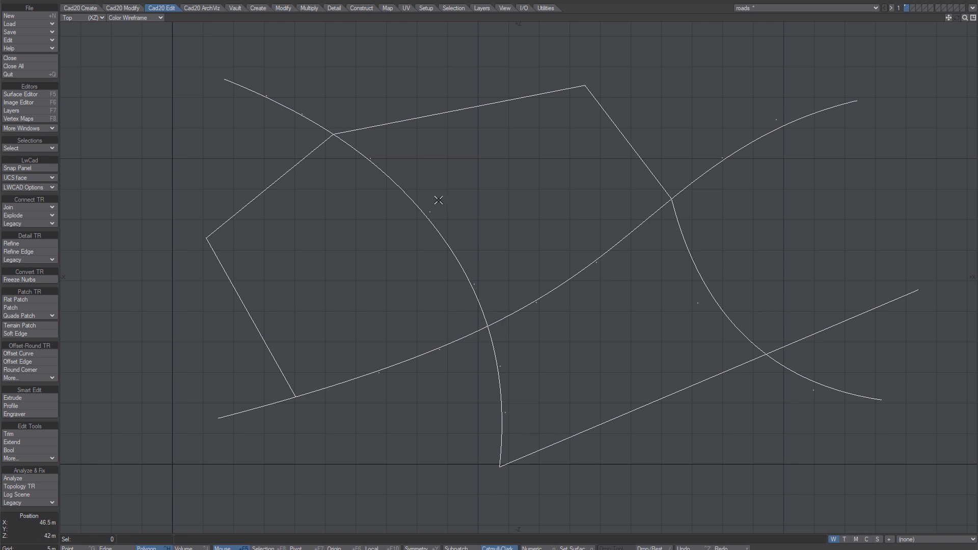
# - Select the two long curves and the lower straight road line, and set the sketch color of all selected polygons to Red
pyautogui.moveTo(424, 216)
pyautogui.mouseDown()
pyautogui.moveTo(396, 166)
pyautogui.moveTo(382, 188)
pyautogui.moveTo(296, 122)
pyautogui.moveTo(542, 380)
pyautogui.moveTo(494, 393)
pyautogui.moveTo(444, 345)
pyautogui.moveTo(445, 358)
pyautogui.moveTo(633, 212)
pyautogui.moveTo(727, 161)
pyautogui.moveTo(879, 108)
pyautogui.moveTo(200, 376)
pyautogui.moveTo(261, 415)
pyautogui.mouseUp()
pyautogui.moveTo(556, 463)
pyautogui.mouseDown()
pyautogui.moveTo(623, 396)
pyautogui.moveTo(814, 344)
pyautogui.moveTo(829, 320)
pyautogui.moveTo(832, 340)
pyautogui.mouseUp()
pyautogui.press('i')
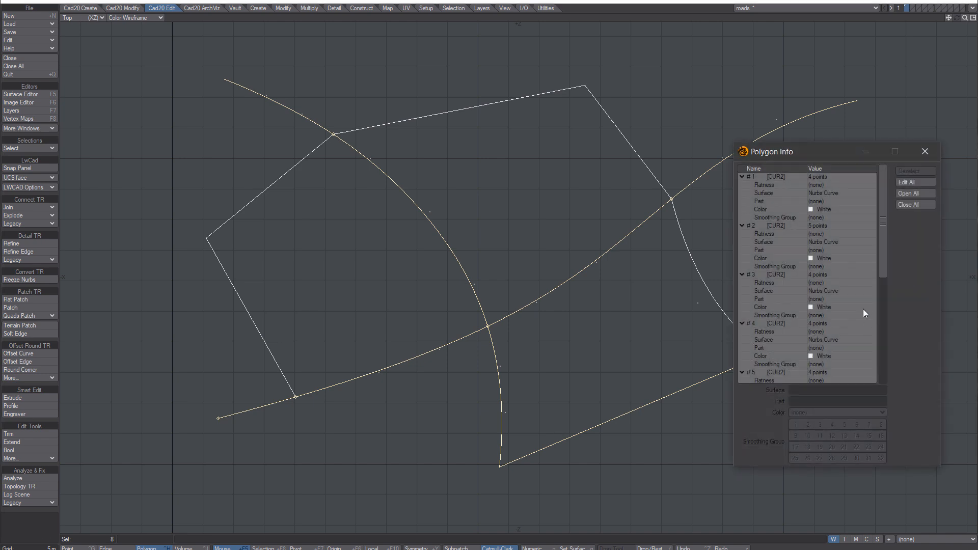
pyautogui.click(912, 185)
pyautogui.click(809, 409)
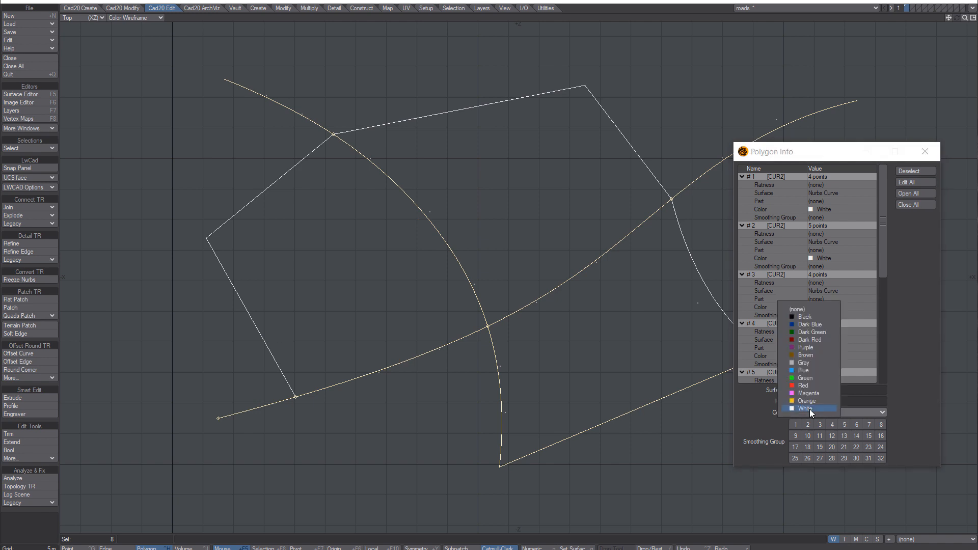
pyautogui.click(803, 385)
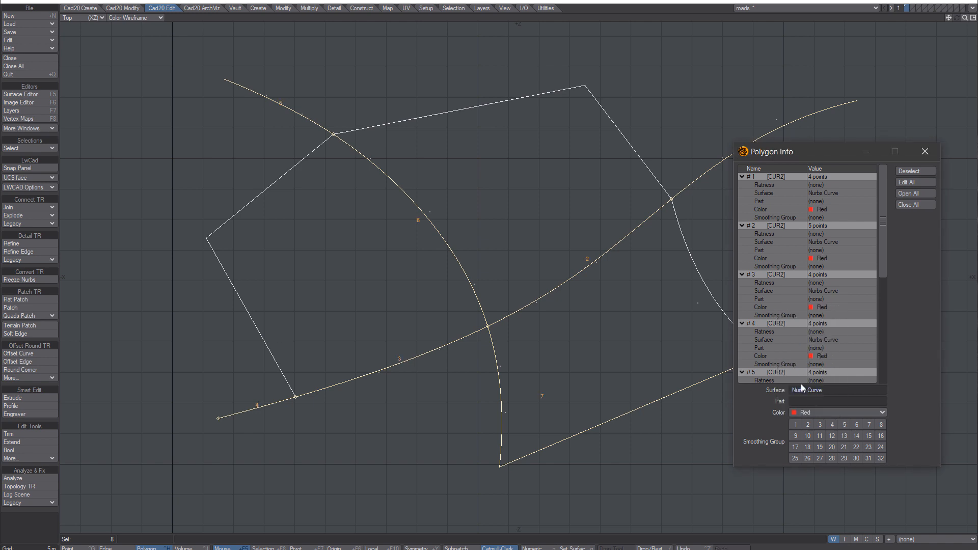
pyautogui.click(925, 153)
# - Use Road TR on all the curves with a road width of about 8.2 m and turn off Show Edges
pyautogui.hotkey('ctrl', 'g')
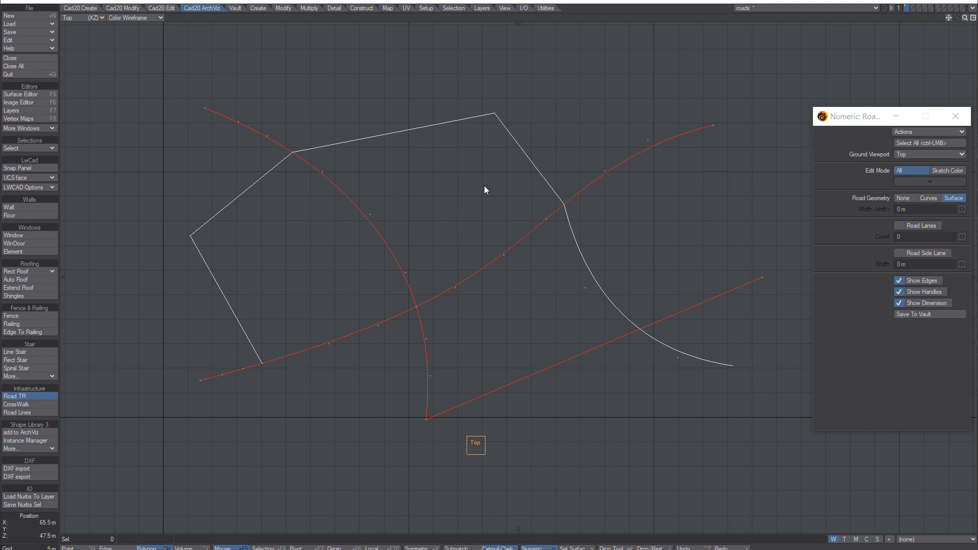
pyautogui.keyDown('ctrl'); pyautogui.click(433, 179); pyautogui.keyUp('ctrl')
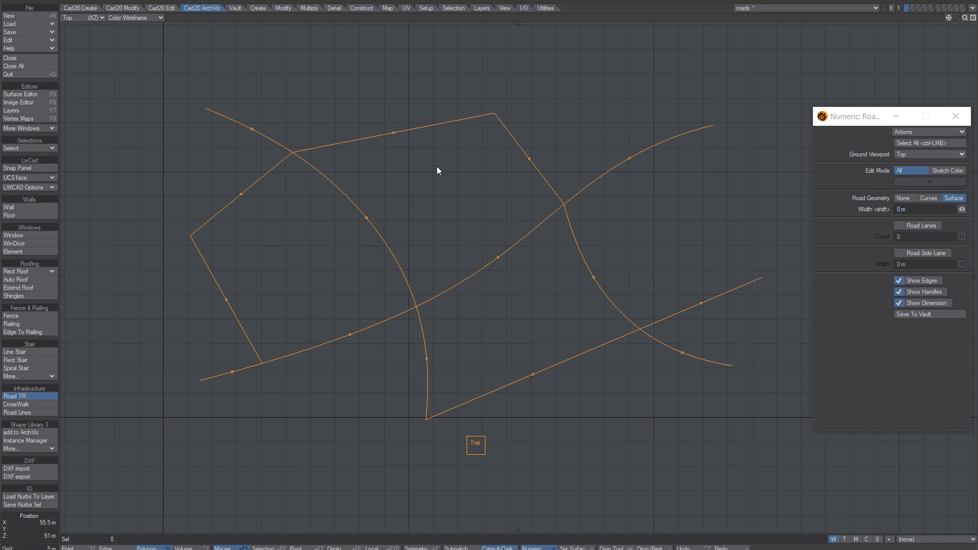
pyautogui.keyDown('shift'); pyautogui.moveTo(444, 181); pyautogui.dragTo(481, 194); pyautogui.keyUp('shift')
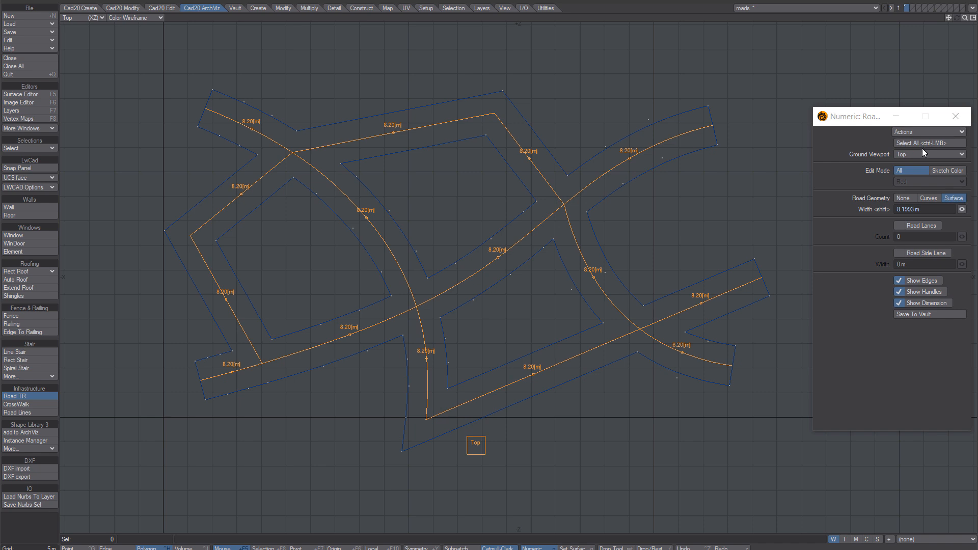
pyautogui.click(899, 281)
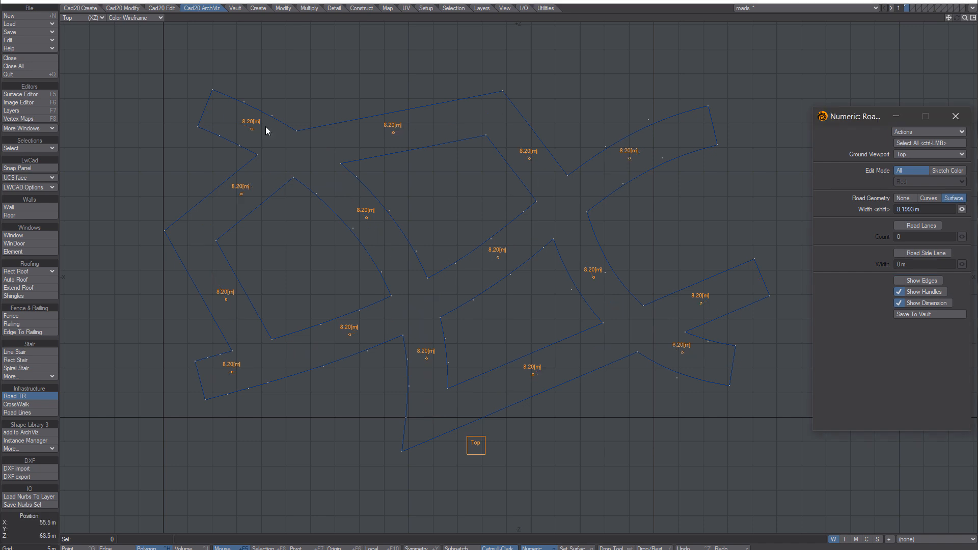
# - Show the road surface in a full-size Perspective view and widen all roads to about 11.1 m
pyautogui.click(973, 18)
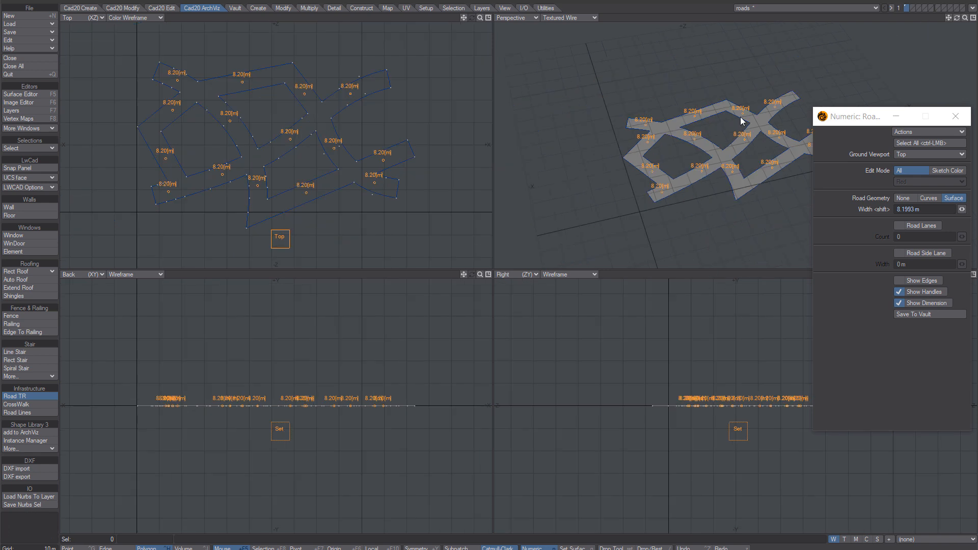
pyautogui.click(973, 18)
pyautogui.scroll(5, 554, 238)
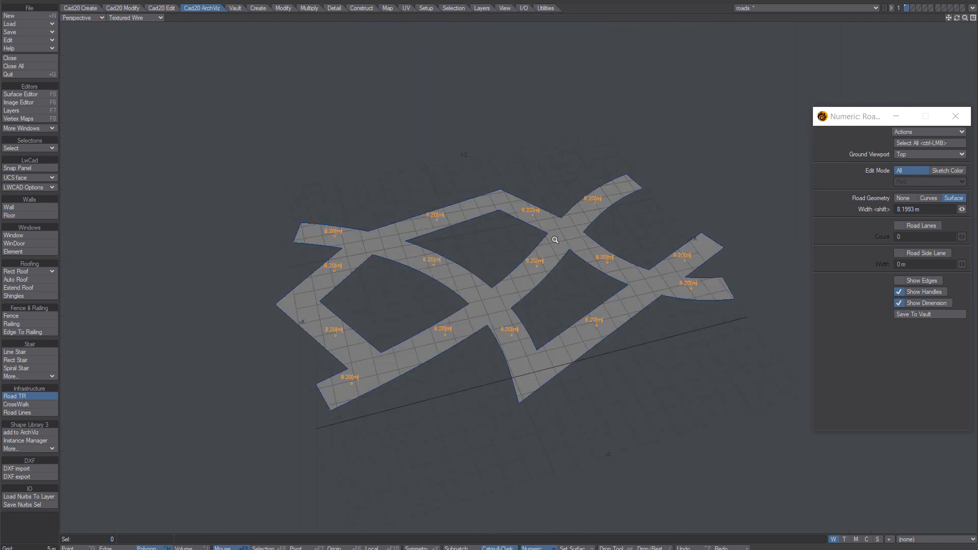
pyautogui.keyDown('shift'); pyautogui.moveTo(568, 232); pyautogui.dragTo(565, 132); pyautogui.keyUp('shift')
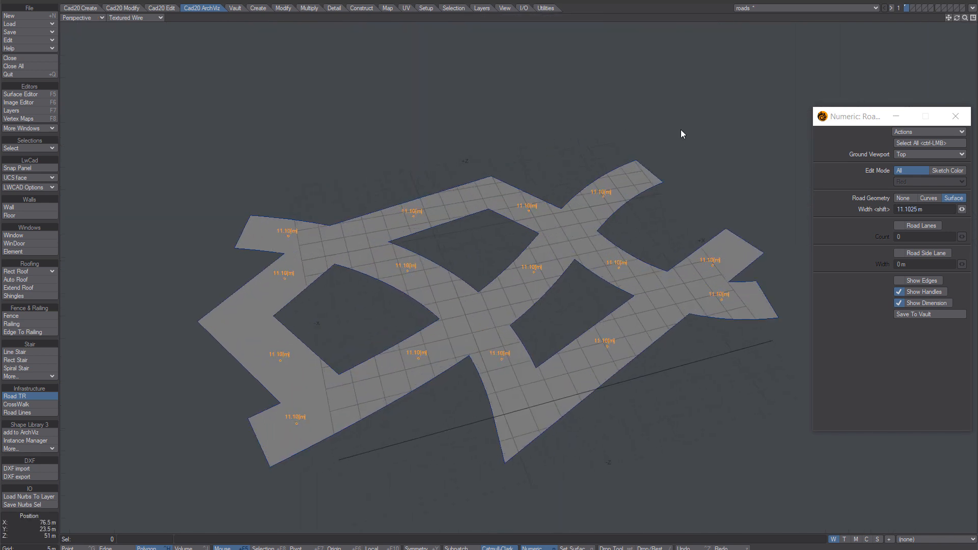
# - Compare the None and Curves road geometry, return to Surface and widen all roads to about 12.78 m
pyautogui.click(902, 199)
pyautogui.click(928, 199)
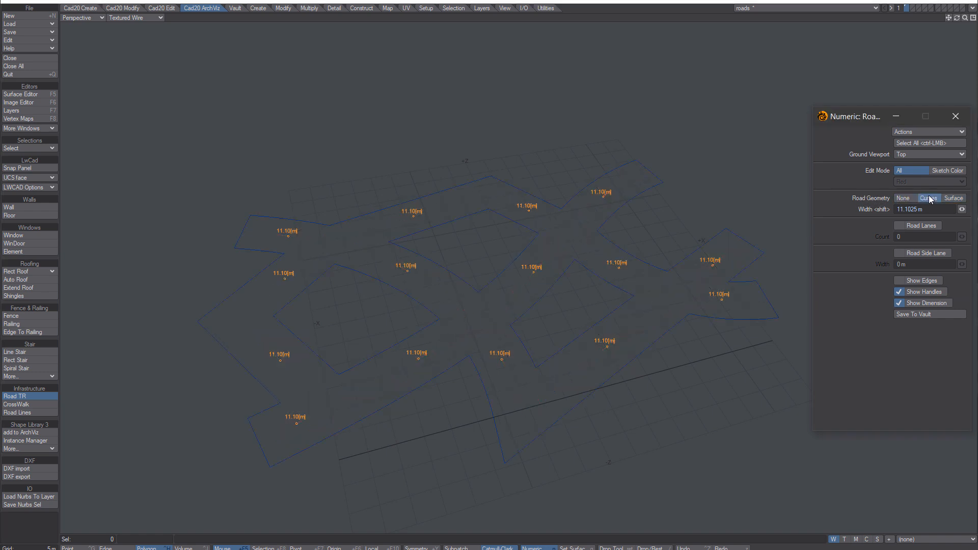
pyautogui.click(957, 201)
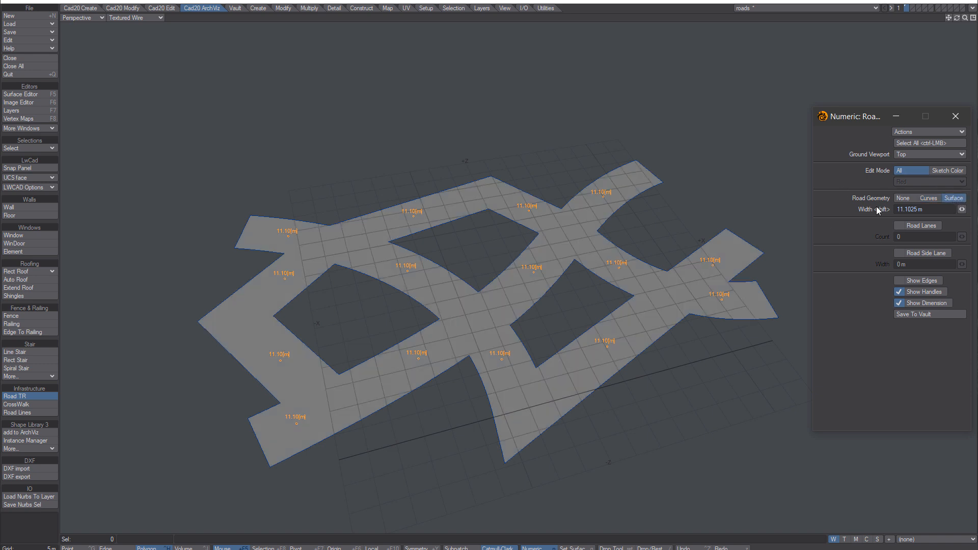
pyautogui.keyDown('shift'); pyautogui.moveTo(560, 141); pyautogui.dragTo(563, 135); pyautogui.keyUp('shift')
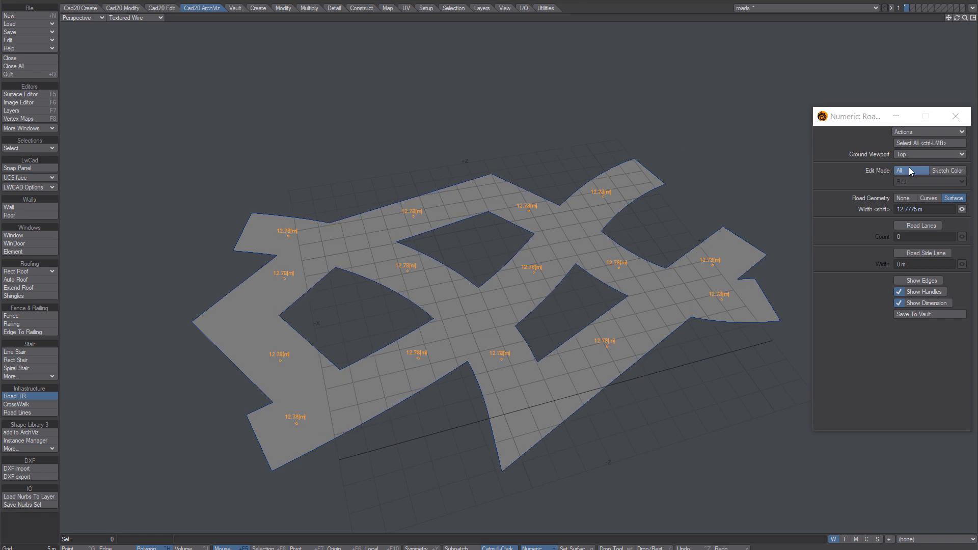
# - Switch the road Edit Mode to Sketch Color and set the width of the Red roads to 7.64 m
pyautogui.click(946, 170)
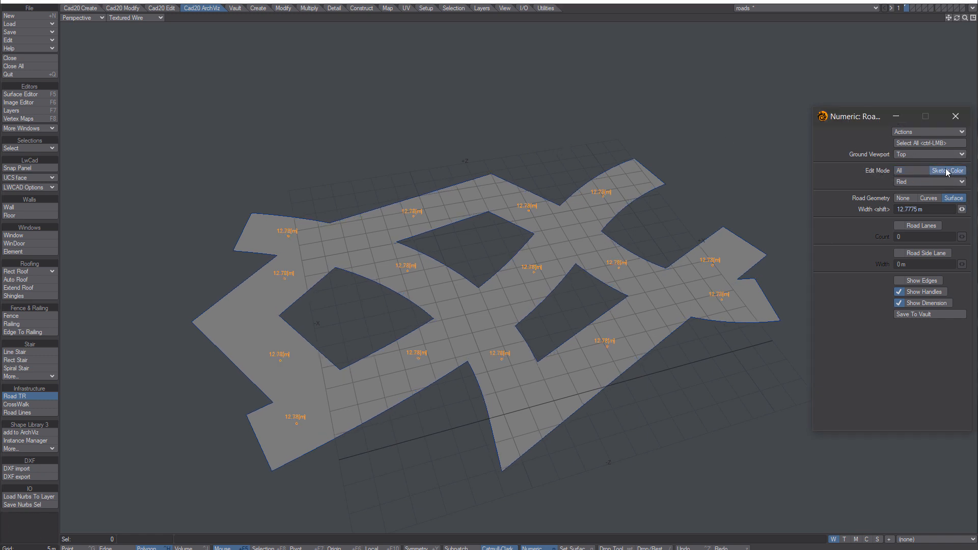
pyautogui.click(919, 182)
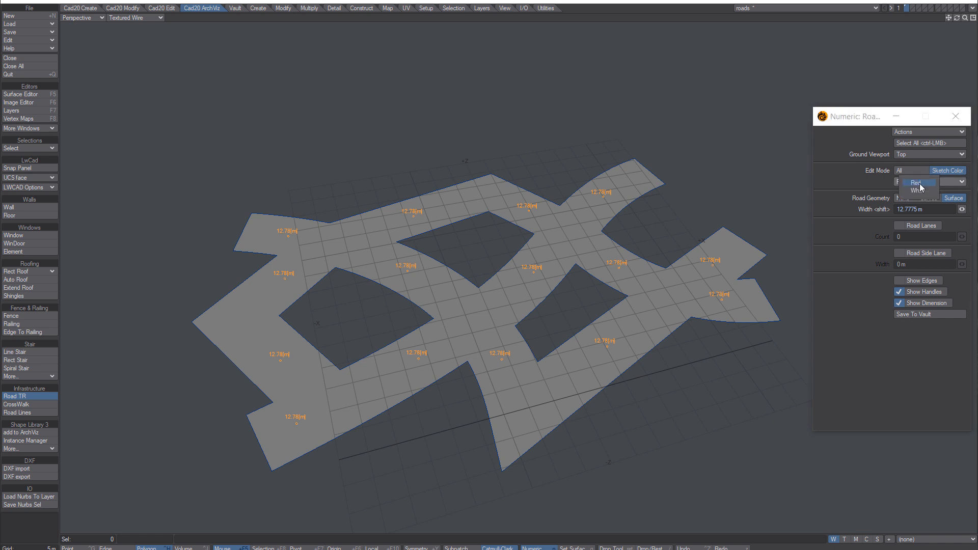
pyautogui.click(919, 184)
pyautogui.moveTo(962, 209); pyautogui.dragTo(919, 210)
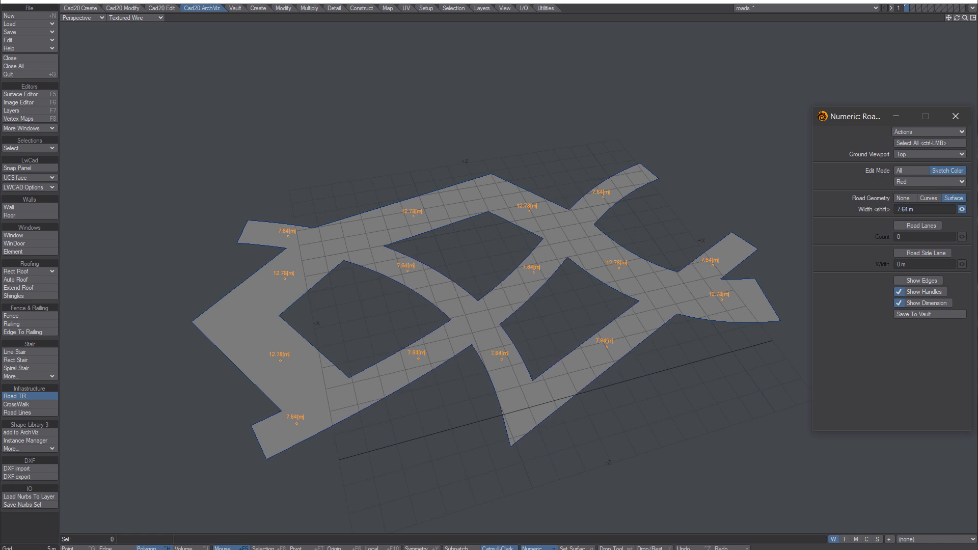
# - Choose the White sketch color and set the width of its roads to 14 m
pyautogui.click(912, 180)
pyautogui.click(916, 187)
pyautogui.moveTo(961, 209); pyautogui.dragTo(963, 209)
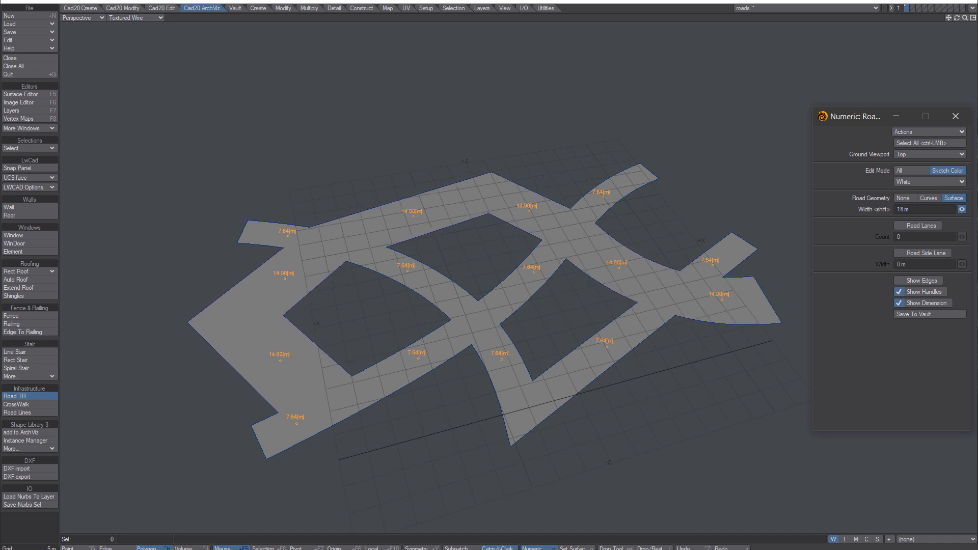
# - Choose the Red sketch color, show the roads in a full-size Top view and enable Road Lanes with a count of 1
pyautogui.click(927, 182)
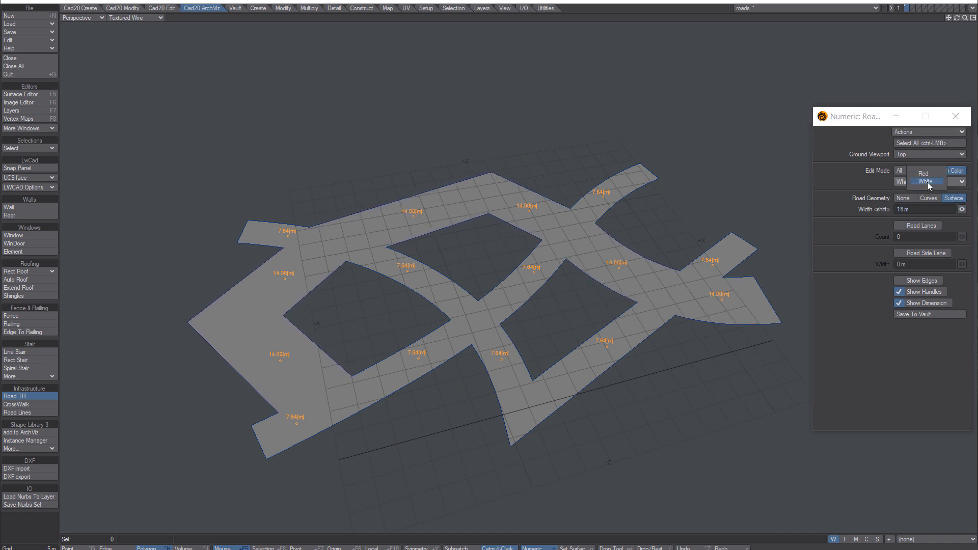
pyautogui.click(923, 174)
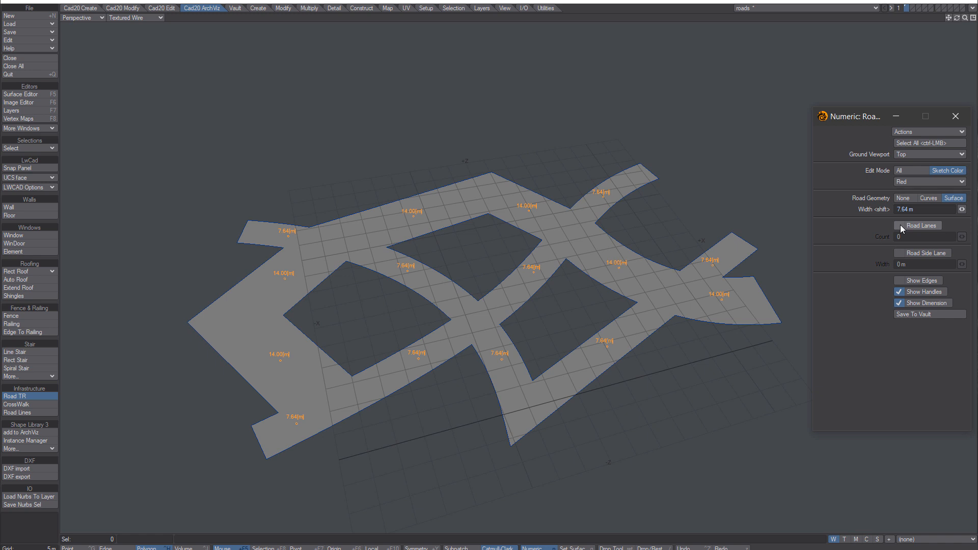
pyautogui.click(972, 18)
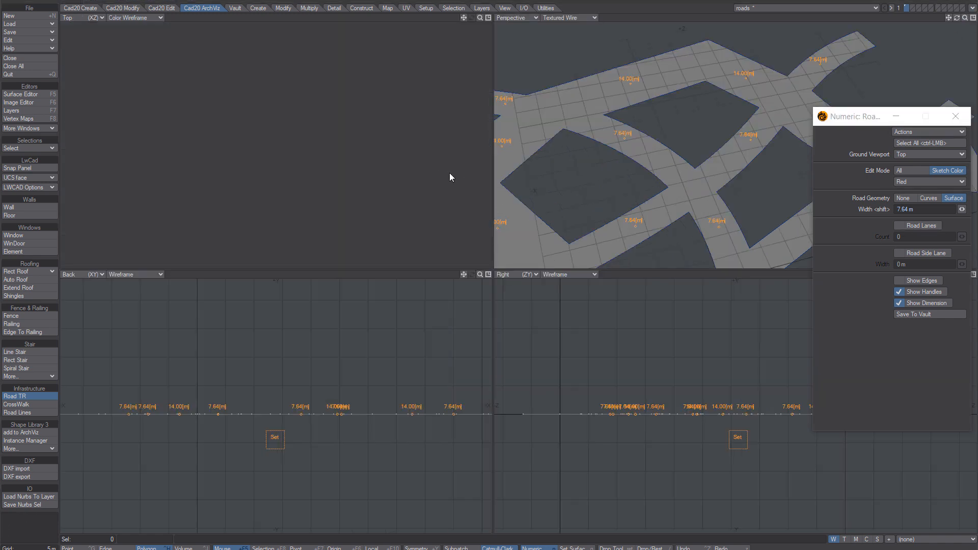
pyautogui.click(488, 17)
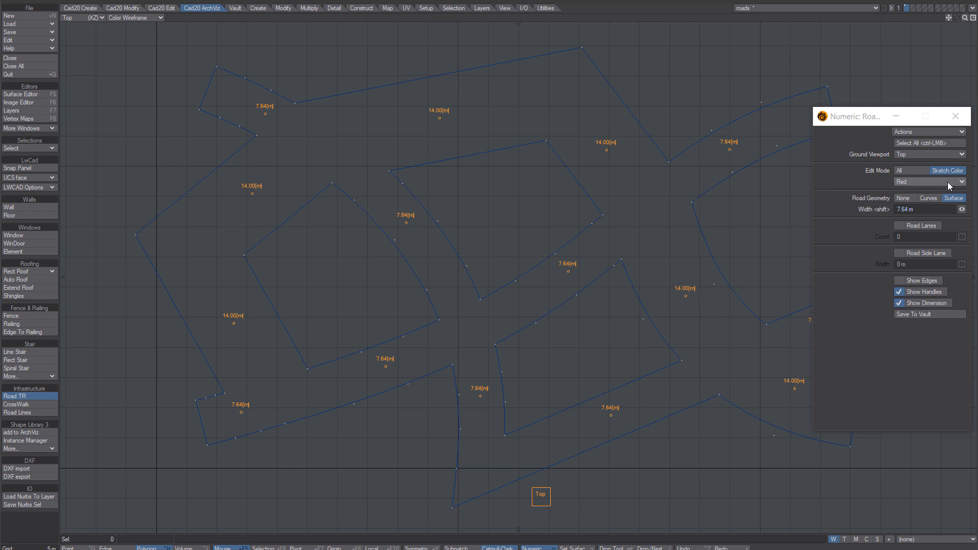
pyautogui.click(900, 226)
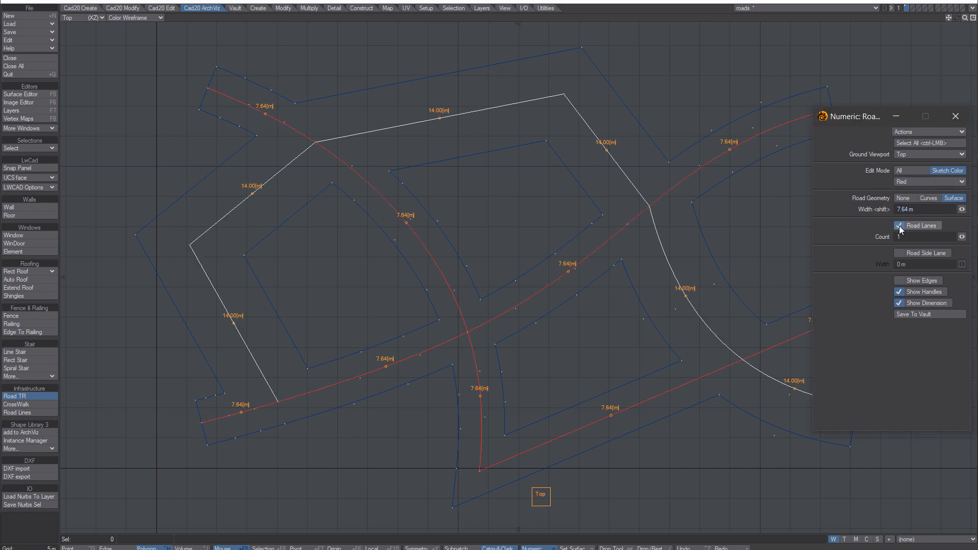
# - Set the road lane count to 3 for the White sketch color and to 1 for the Red sketch color
pyautogui.click(962, 237)
pyautogui.click(934, 182)
pyautogui.click(933, 190)
pyautogui.moveTo(962, 238); pyautogui.dragTo(968, 238)
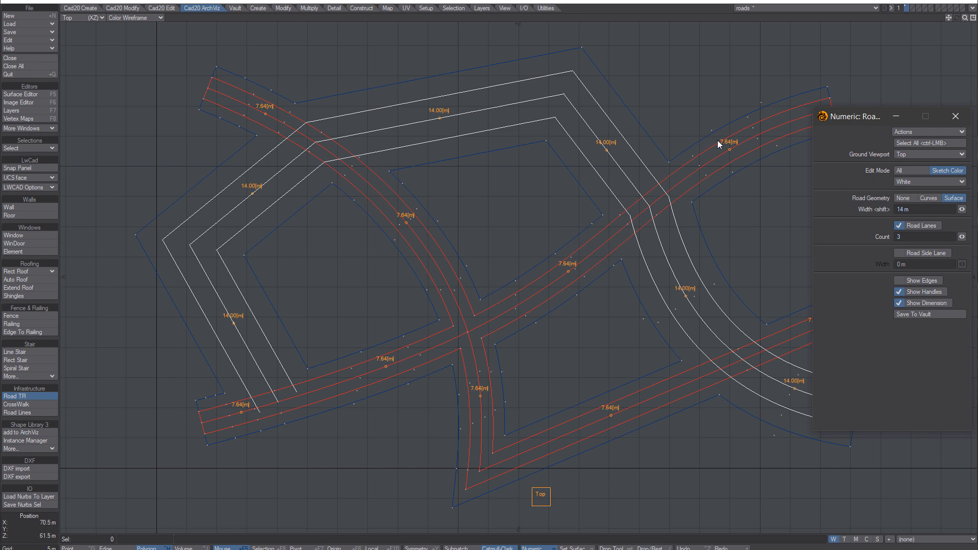
pyautogui.click(920, 185)
pyautogui.click(923, 177)
pyautogui.moveTo(960, 241); pyautogui.dragTo(942, 240)
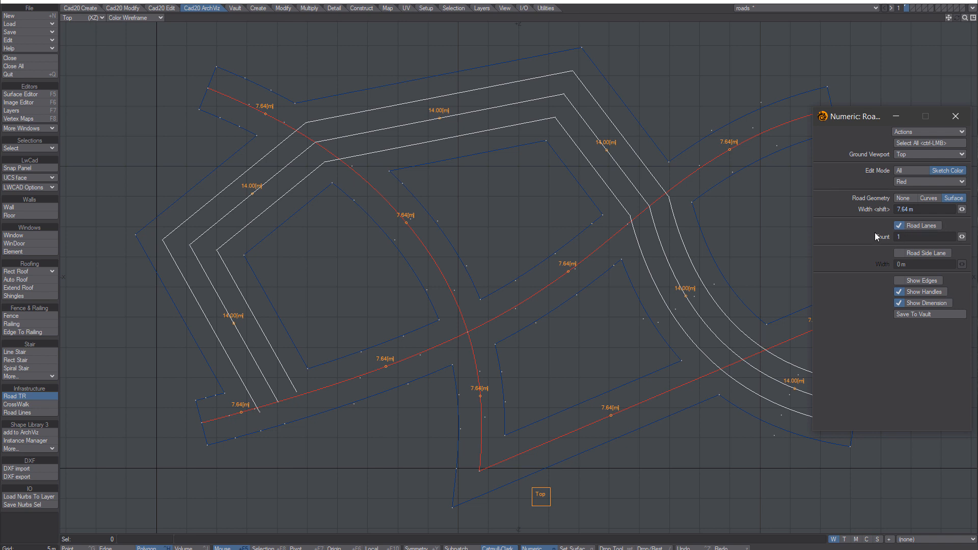
# - Enable Road Side Lane and set the side lane width of the Red roads to 500 mm
pyautogui.click(900, 255)
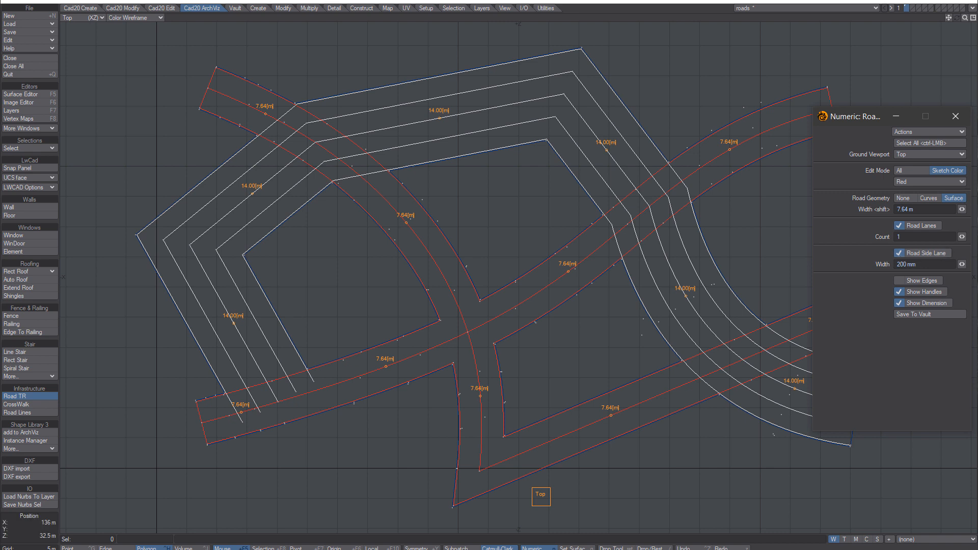
pyautogui.moveTo(961, 265); pyautogui.dragTo(968, 264)
pyautogui.moveTo(923, 263); pyautogui.dragTo(834, 263)
pyautogui.write('500')
pyautogui.press('Return')
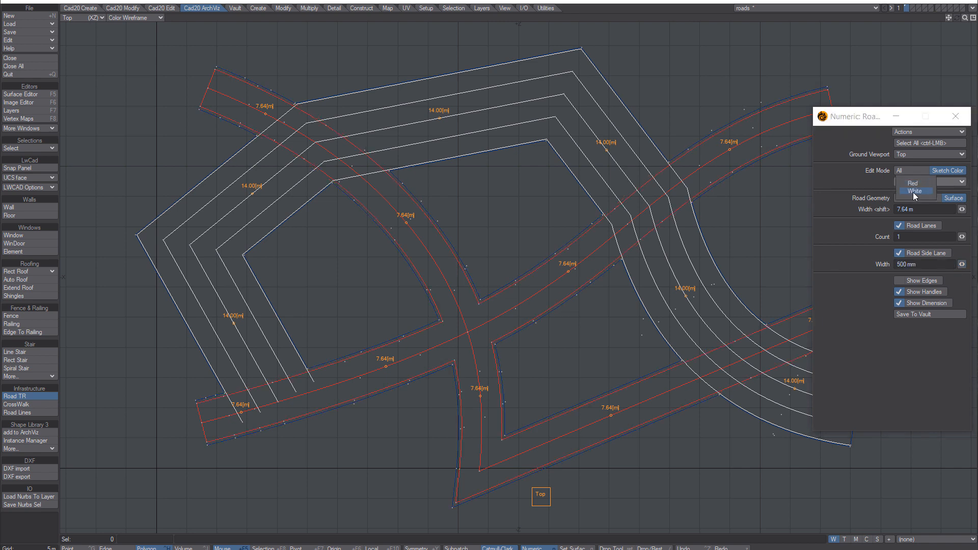
# - Choose the White sketch color and set the side lane width of its roads to 500 mm
pyautogui.click(914, 191)
pyautogui.moveTo(919, 264); pyautogui.dragTo(862, 264)
pyautogui.write('500')
pyautogui.press('Return')
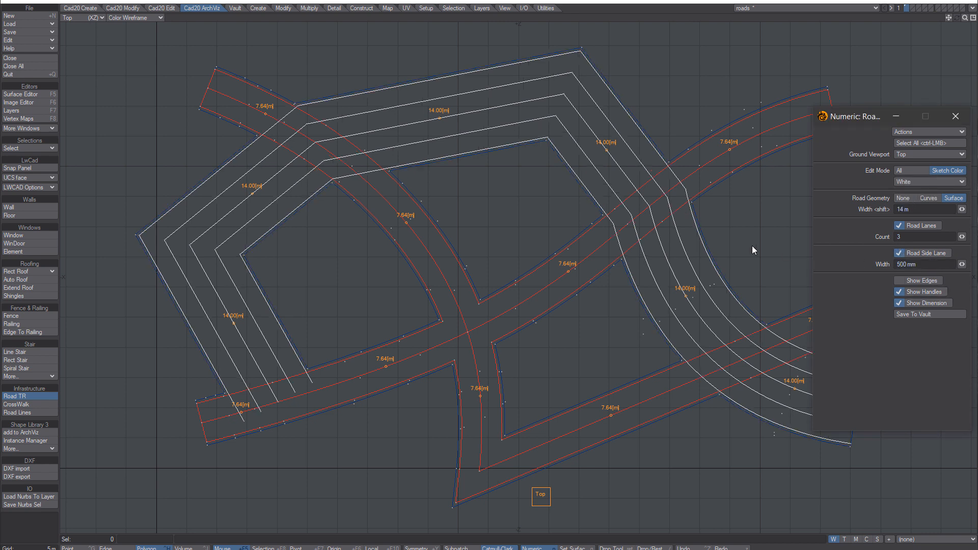
# - Deselect the road curves and show the generated roads and lanes in a full-size Perspective view
pyautogui.click(466, 187)
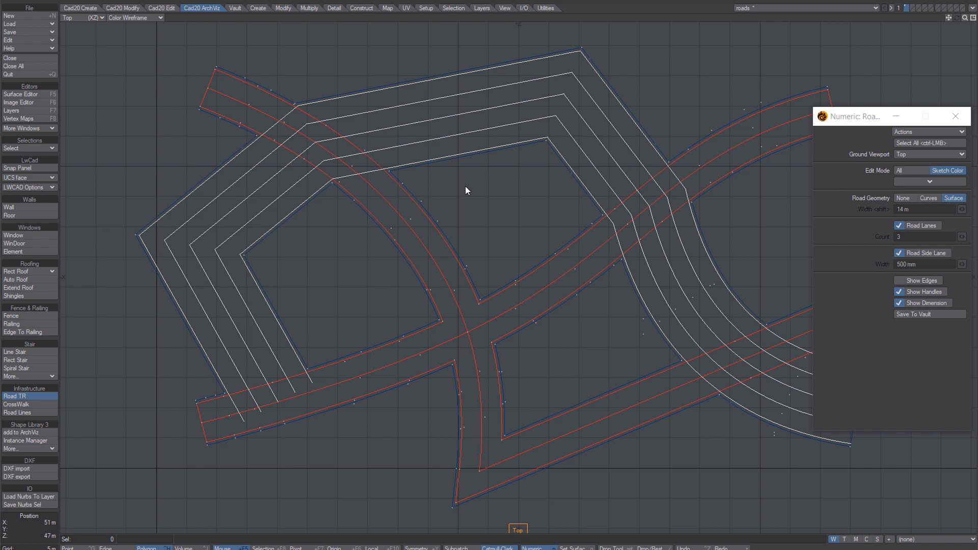
pyautogui.click(973, 18)
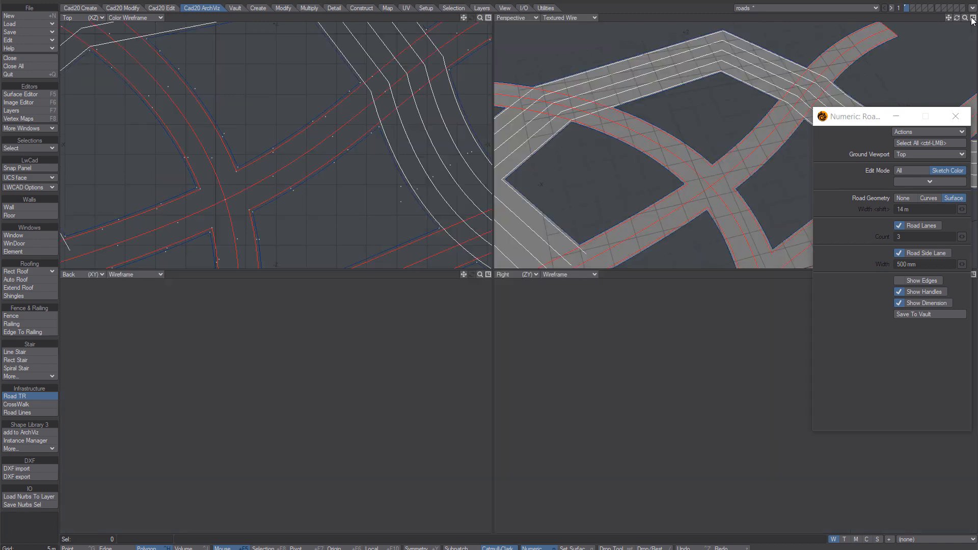
pyautogui.click(972, 18)
pyautogui.scroll(3, 535, 265)
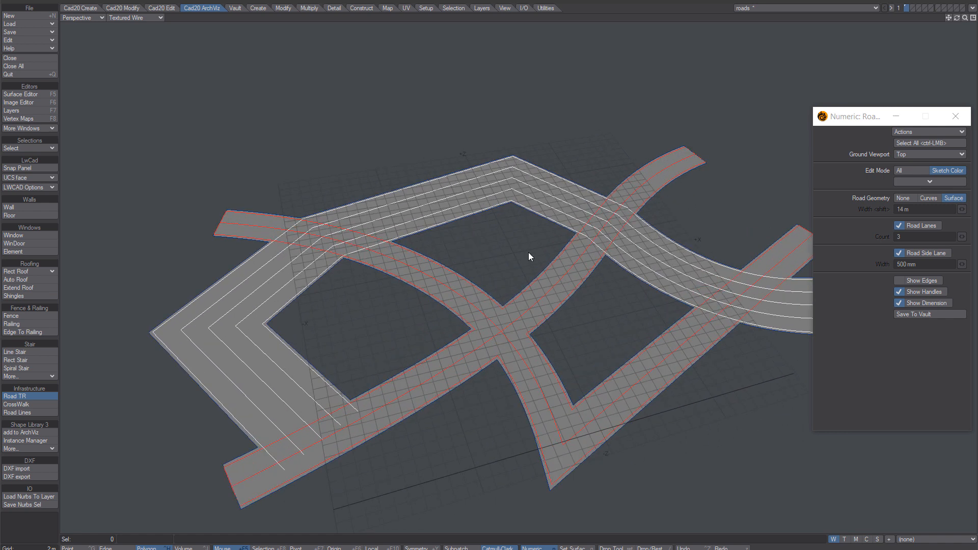
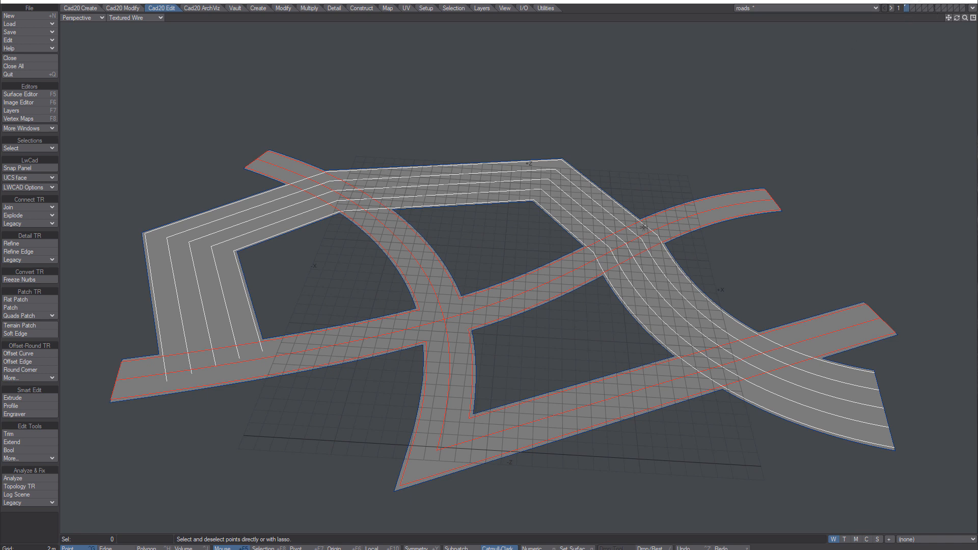
# - Select the road surface polygon, cut it from the layer with the lane curves and show it in the second layer
pyautogui.press('space')
pyautogui.press('space')
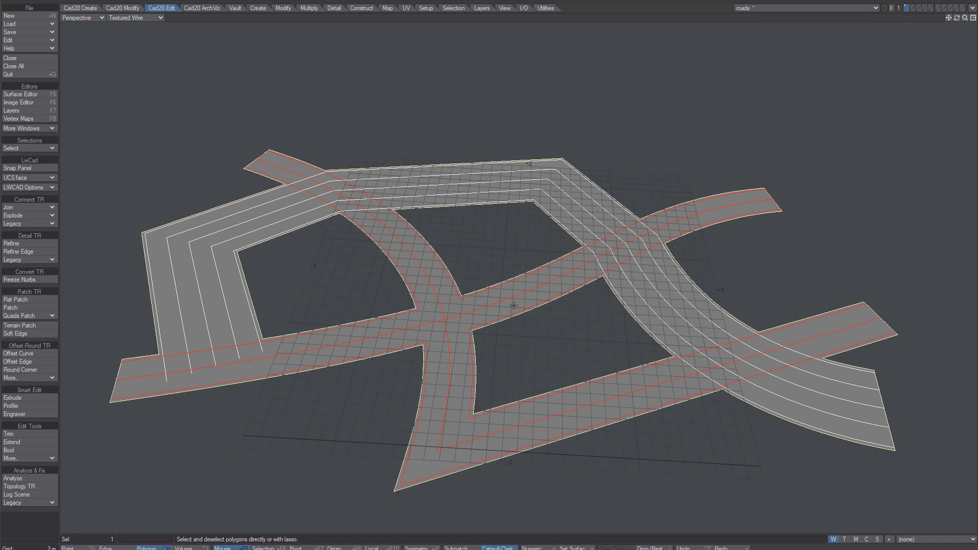
pyautogui.press('Delete')
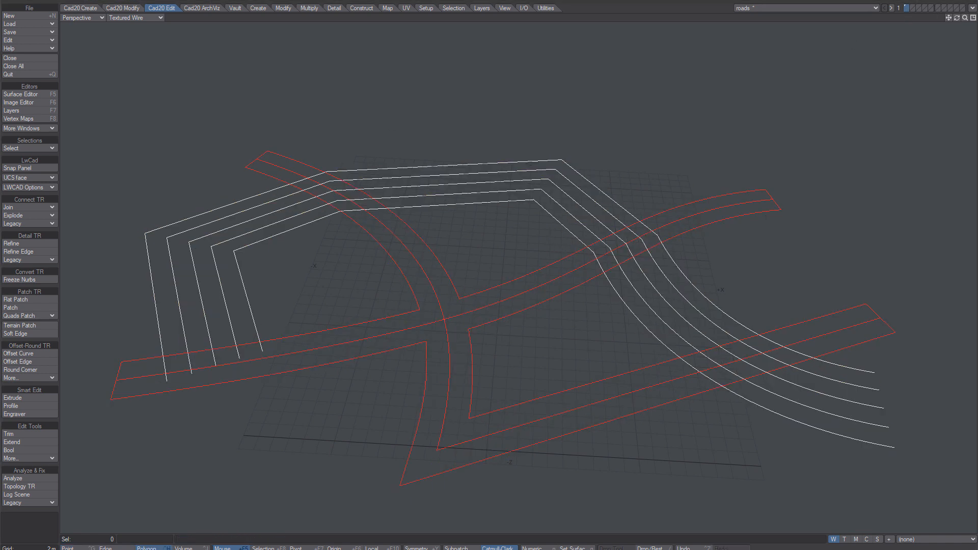
pyautogui.click(912, 8)
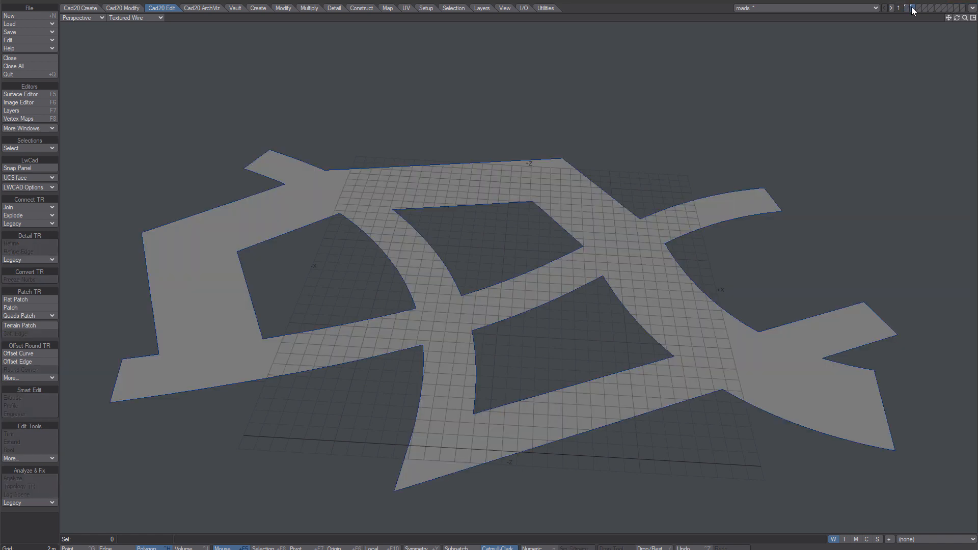
pyautogui.keyDown('alt'); pyautogui.keyDown('shift'); pyautogui.moveTo(552, 293); pyautogui.dragTo(582, 276); pyautogui.keyUp('shift'); pyautogui.keyUp('alt')
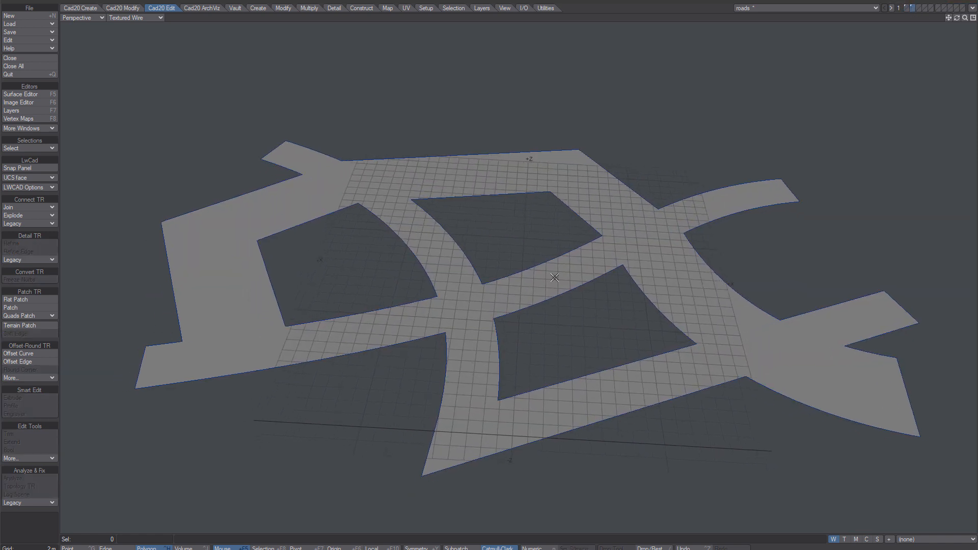
# - Start Round Corner on the road surface and exclude the corners at the open road ends from rounding
pyautogui.click(125, 8)
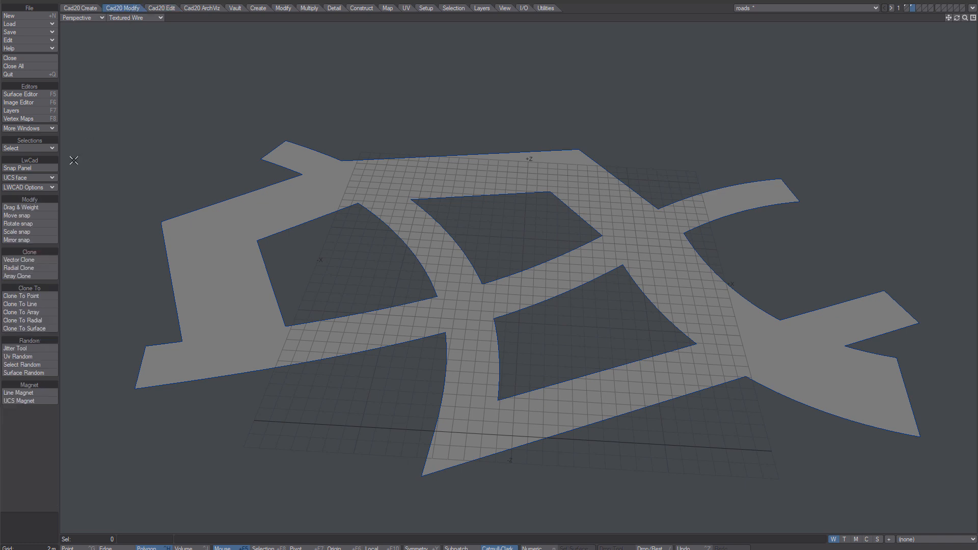
pyautogui.click(161, 8)
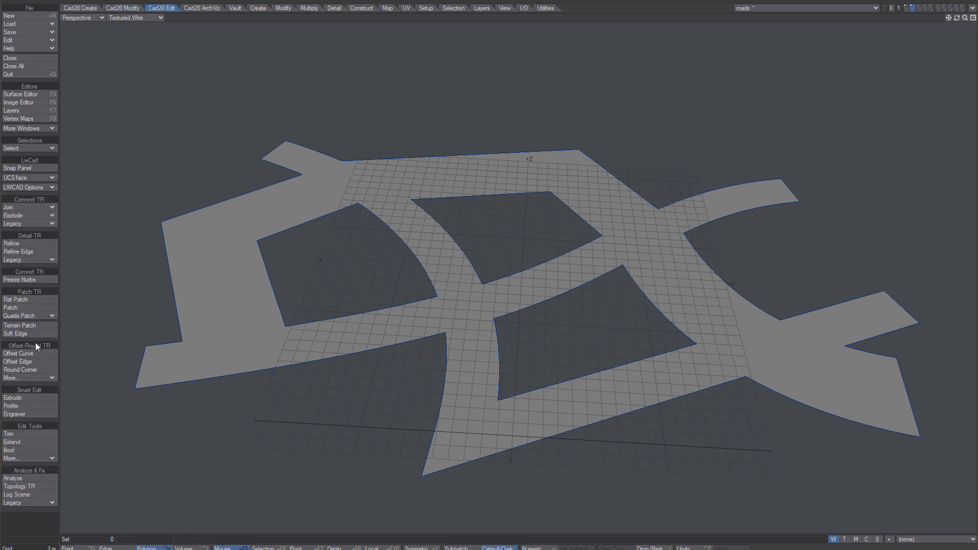
pyautogui.click(29, 370)
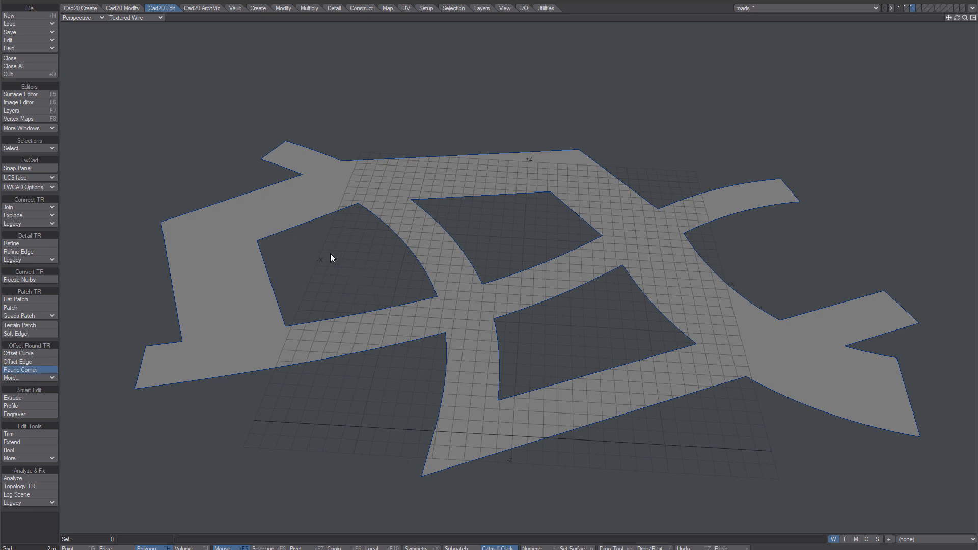
pyautogui.click(146, 347)
pyautogui.click(135, 388)
pyautogui.click(920, 434)
pyautogui.click(896, 359)
pyautogui.click(919, 323)
pyautogui.click(285, 143)
pyautogui.click(262, 158)
# - Round the remaining corners of the road surface with a radius of about 2.46 m
pyautogui.moveTo(185, 139)
pyautogui.mouseDown()
pyautogui.moveTo(204, 129)
pyautogui.moveTo(193, 134)
pyautogui.mouseUp()
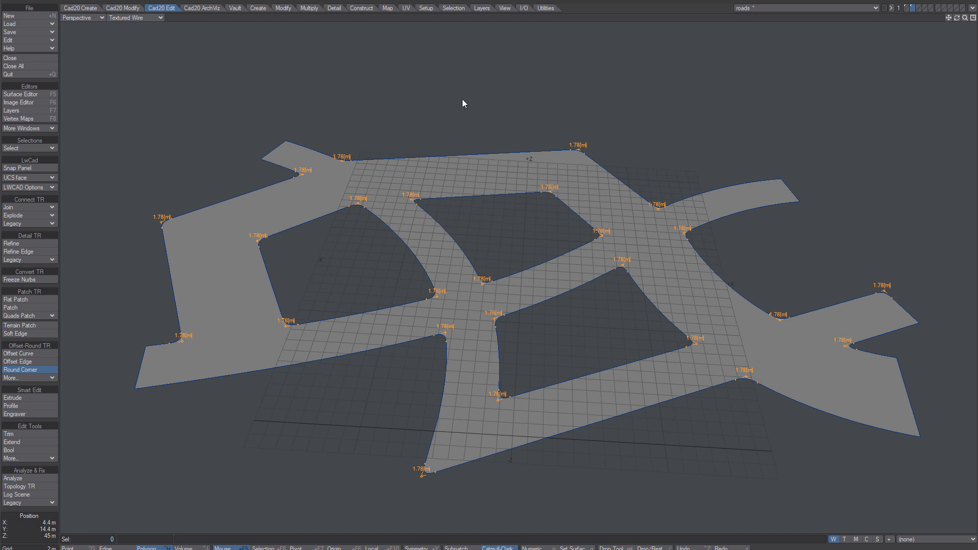
pyautogui.moveTo(448, 112); pyautogui.dragTo(440, 109)
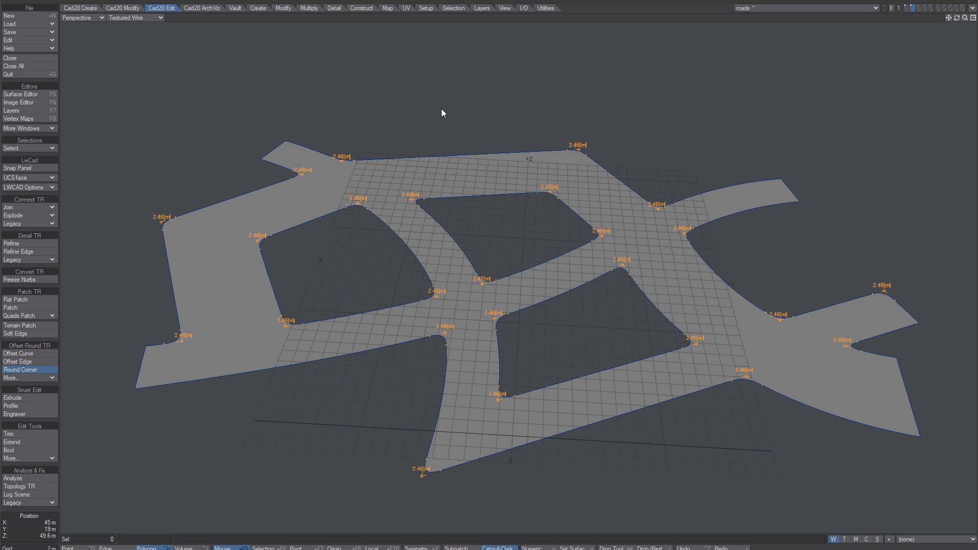
pyautogui.keyDown('alt'); pyautogui.moveTo(441, 108); pyautogui.dragTo(453, 211); pyautogui.keyUp('alt')
# - Select the red centre line segments of the curved road and its adjoining straight road in the first layer and move them to the third layer
pyautogui.click(906, 7)
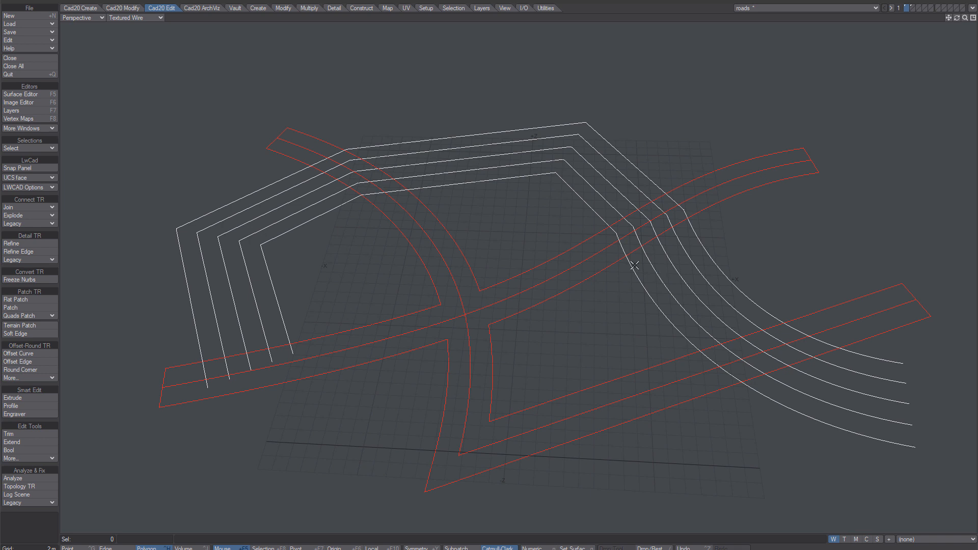
pyautogui.click(204, 7)
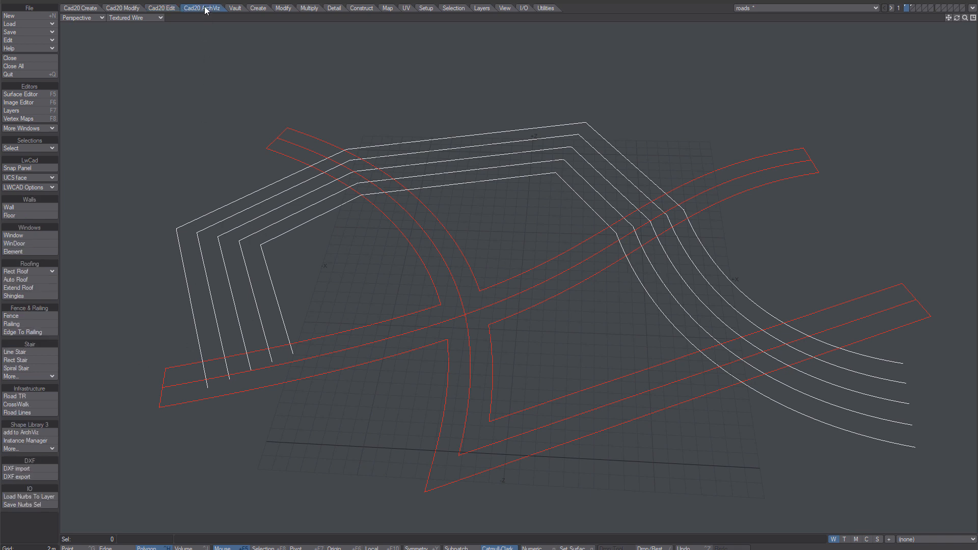
pyautogui.click(27, 414)
pyautogui.click(480, 447)
pyautogui.click(451, 275)
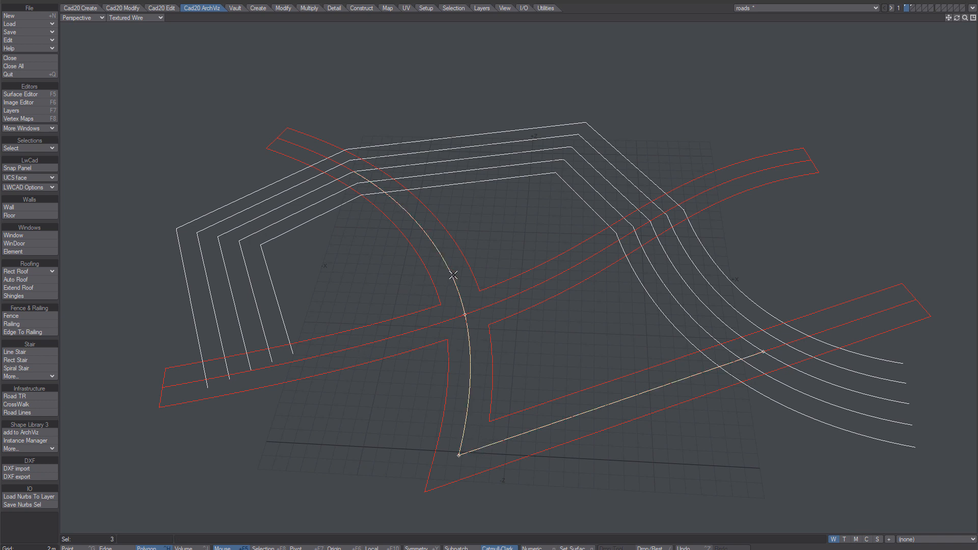
pyautogui.click(314, 150)
pyautogui.press('/')
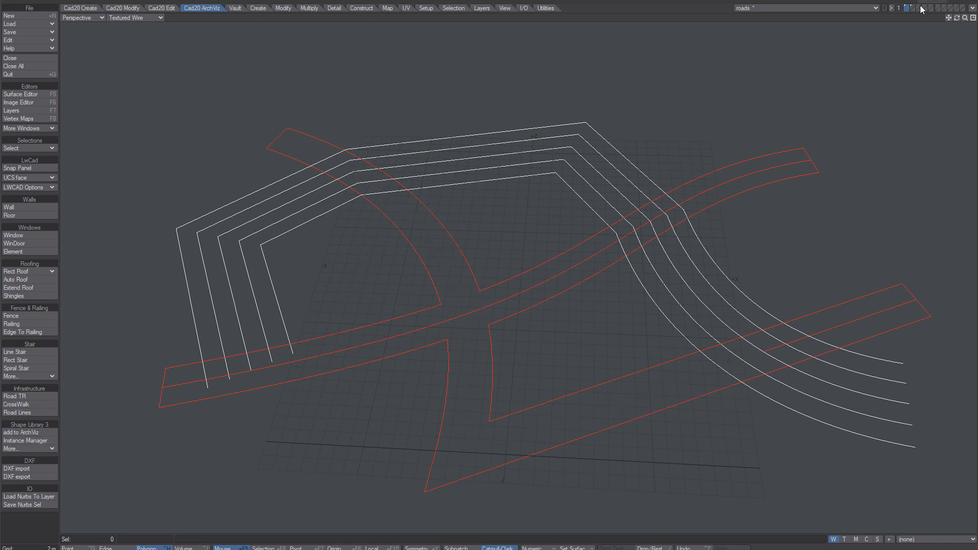
pyautogui.click(918, 5)
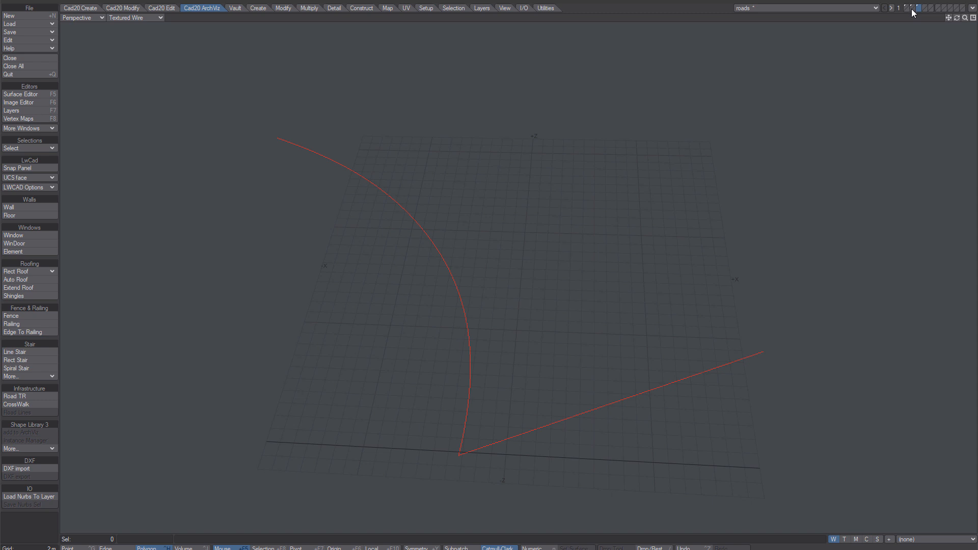
# - Show the moved red centre line in the third layer with the rounded road surface as background layer
pyautogui.click(914, 8)
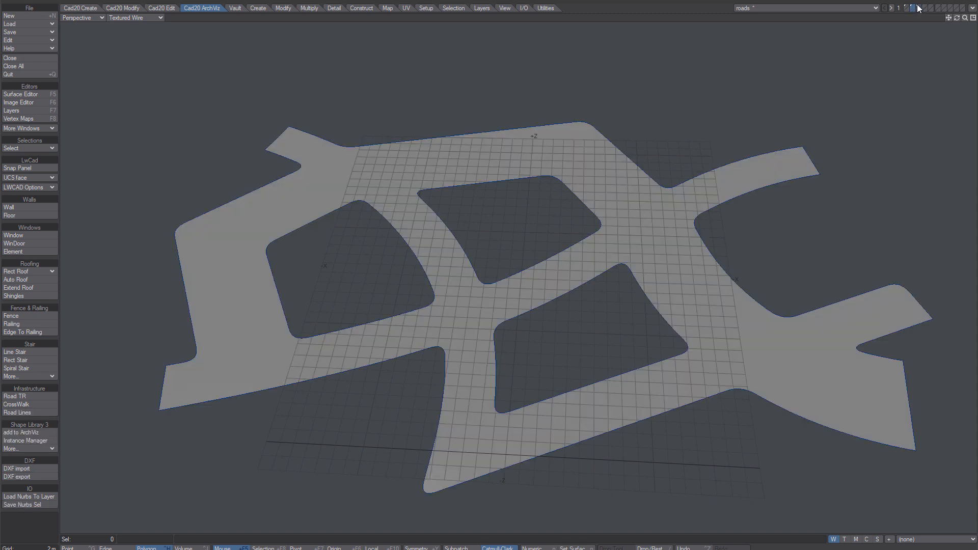
pyautogui.click(918, 6)
pyautogui.click(912, 10)
pyautogui.keyDown('alt'); pyautogui.moveTo(650, 244); pyautogui.dragTo(644, 250); pyautogui.keyUp('alt')
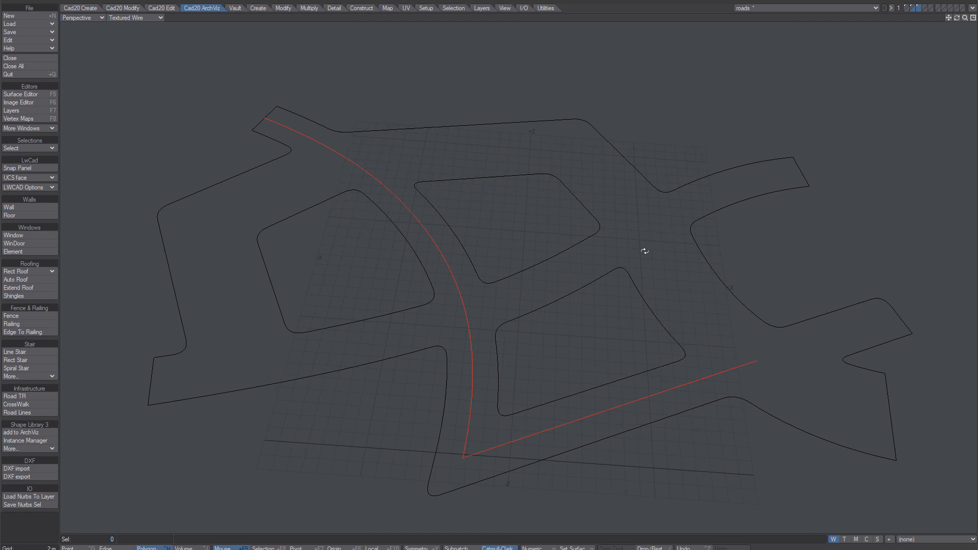
# - Move the missing end segment of the straight road's red centre line from the first layer into the third layer
pyautogui.click(907, 9)
pyautogui.click(844, 332)
pyautogui.click(917, 8)
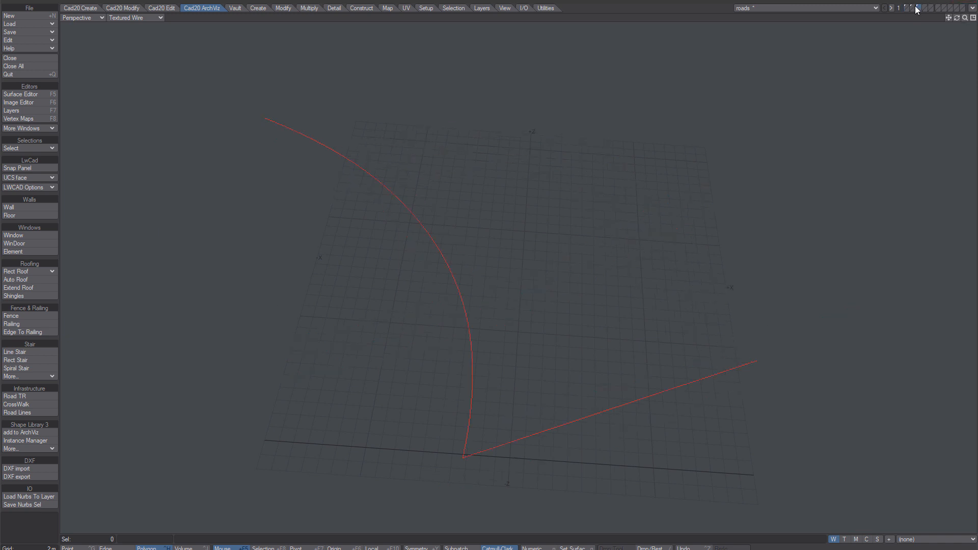
pyautogui.click(914, 11)
pyautogui.hotkey('ctrl', 'g')
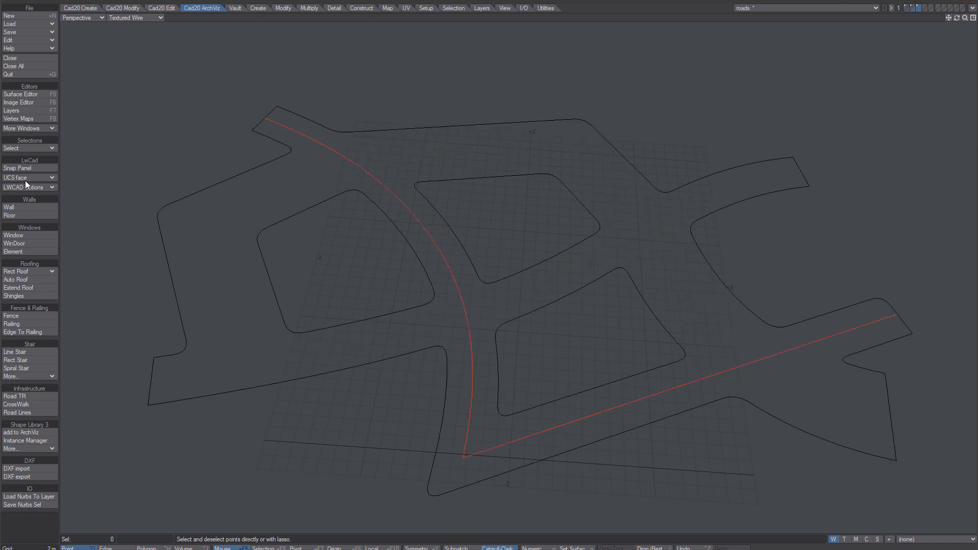
# - Join the two segments of the straight red centre line at their shared point
pyautogui.click(125, 8)
pyautogui.click(153, 9)
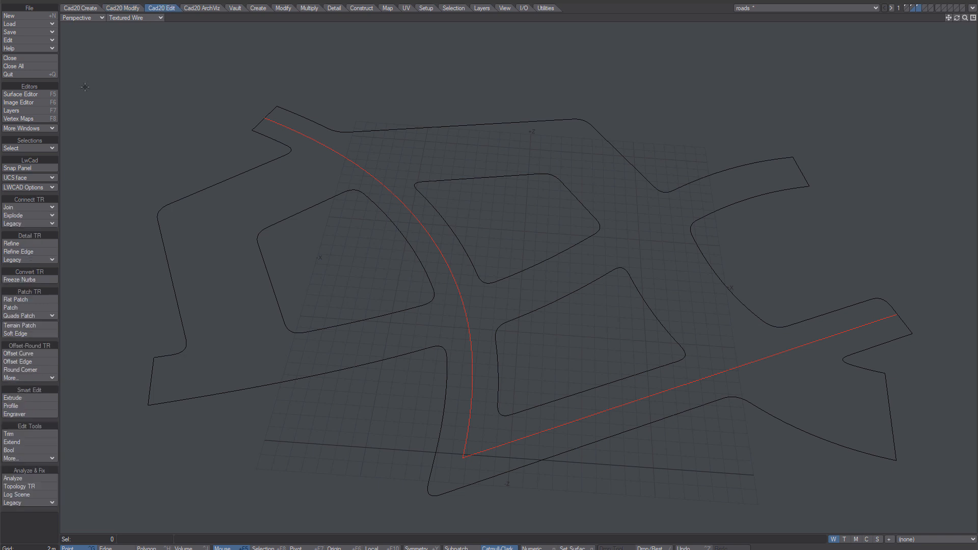
pyautogui.click(20, 208)
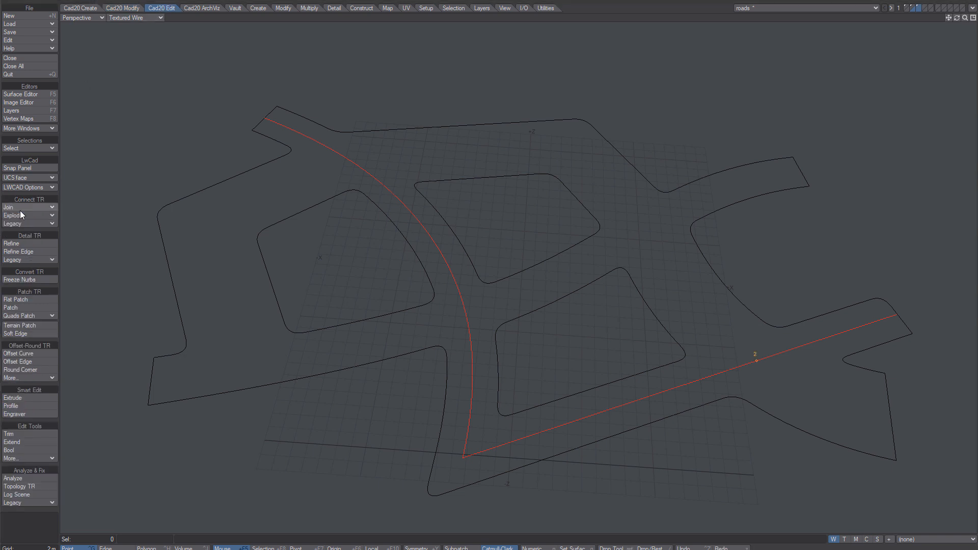
pyautogui.press('Return')
# - Start Road Lines for the joined centre line and examine the trimmed lane lines over the rounded road outline
pyautogui.click(210, 8)
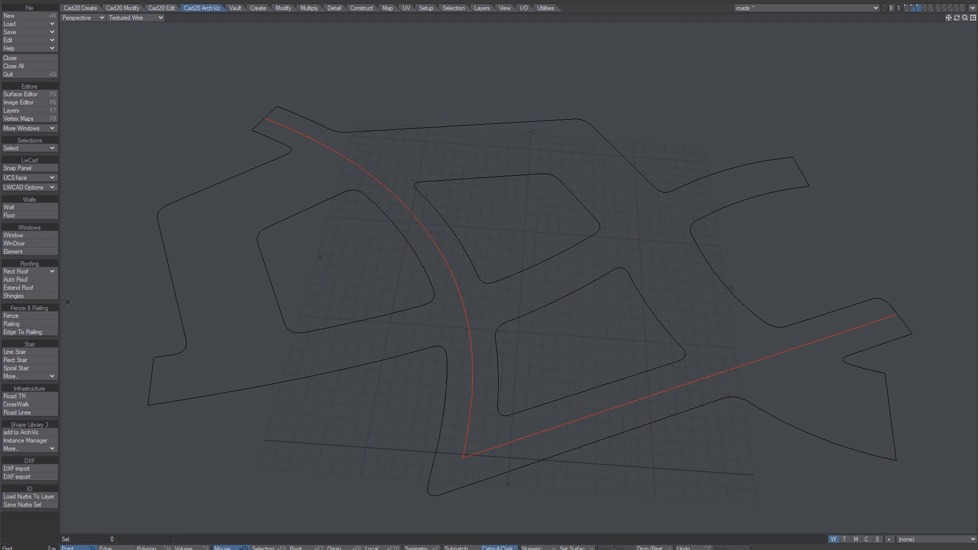
pyautogui.click(20, 412)
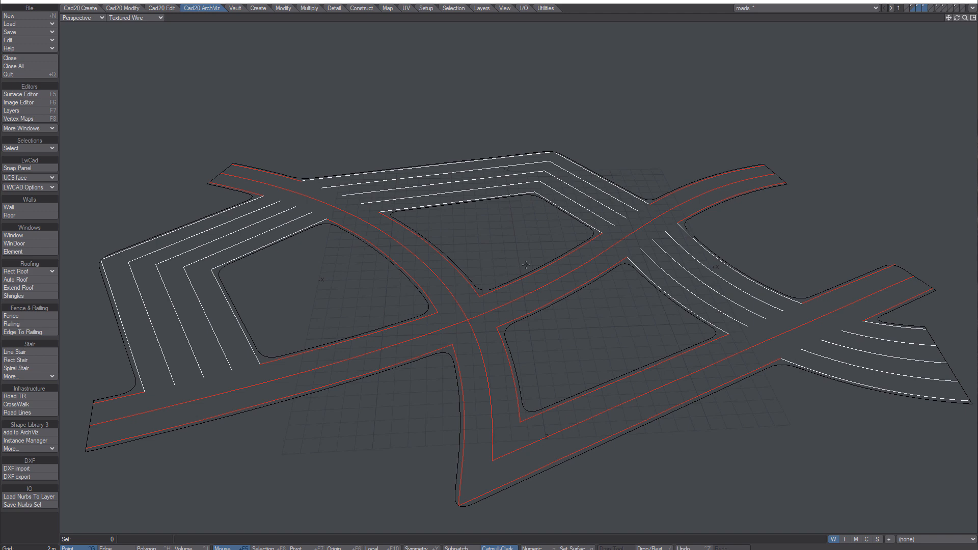
pyautogui.keyDown('alt'); pyautogui.moveTo(526, 264); pyautogui.dragTo(481, 300); pyautogui.keyUp('alt')
pyautogui.keyDown('alt'); pyautogui.moveTo(519, 216); pyautogui.dragTo(530, 249); pyautogui.keyUp('alt')
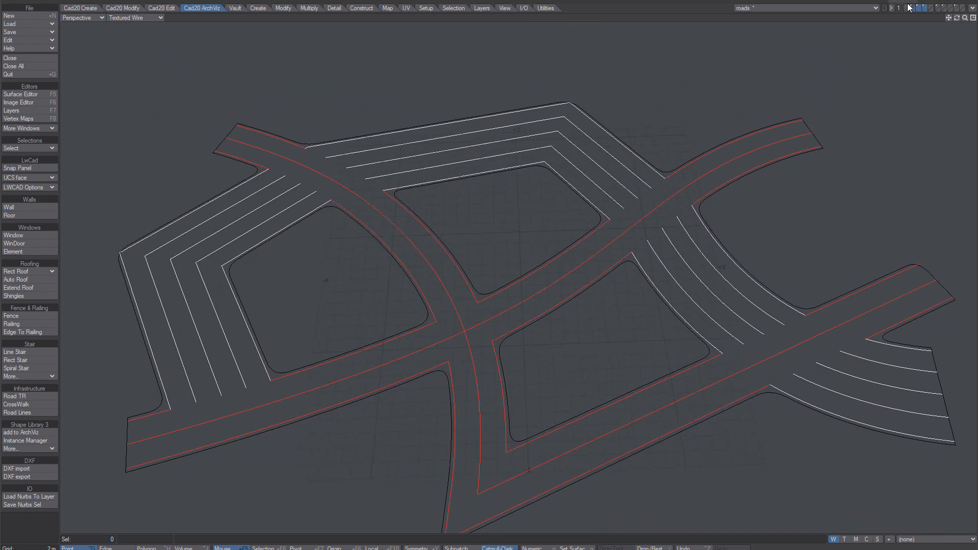
# - Display the road surface layer together with a further layer and examine the roads from different angles
pyautogui.click(914, 7)
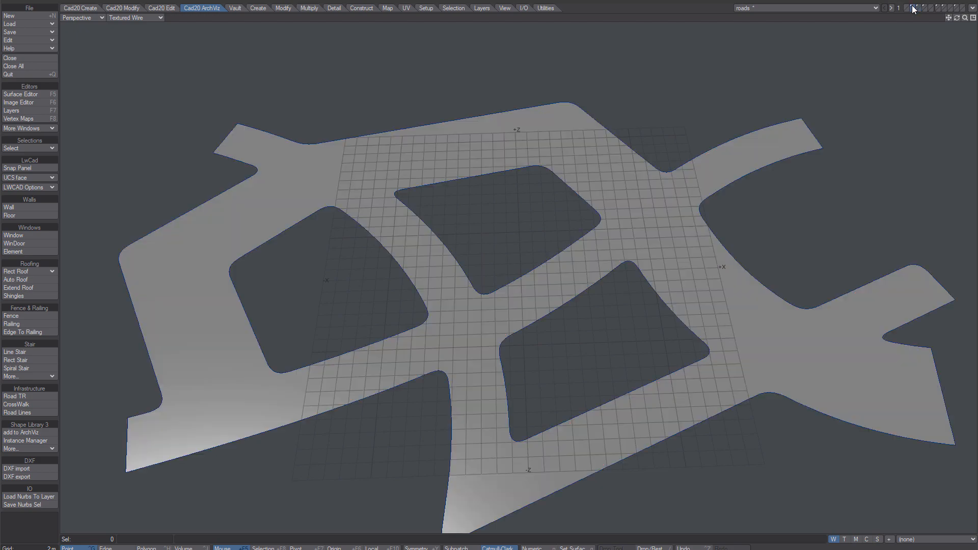
pyautogui.keyDown('shift'); pyautogui.click(938, 8); pyautogui.keyUp('shift')
pyautogui.keyDown('alt'); pyautogui.moveTo(664, 205); pyautogui.dragTo(640, 204); pyautogui.keyUp('alt')
pyautogui.keyDown('alt'); pyautogui.moveTo(569, 353); pyautogui.dragTo(500, 322); pyautogui.keyUp('alt')
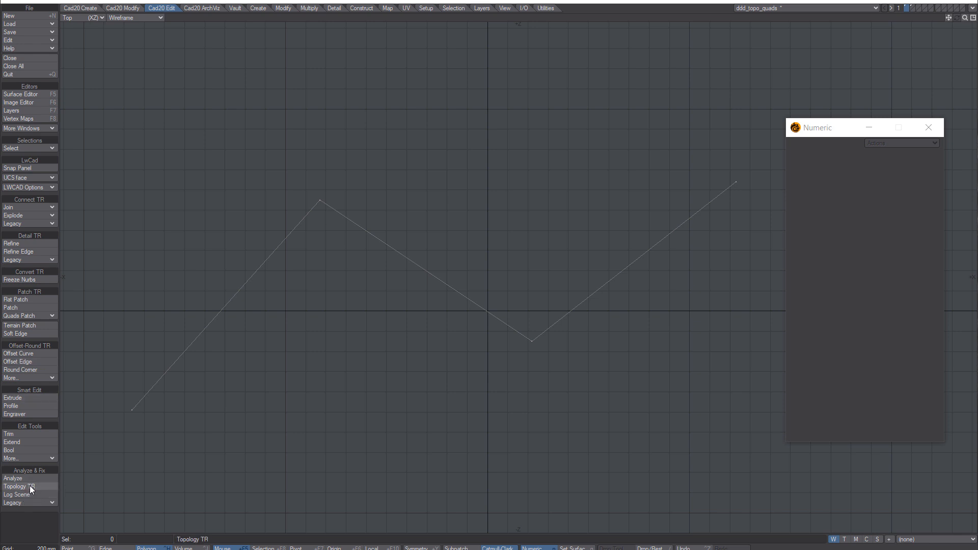
# - Inspect the zigzag curves with Topology TR, toggling the element, edge-segment and point displays and showing the curve ends
pyautogui.click(29, 486)
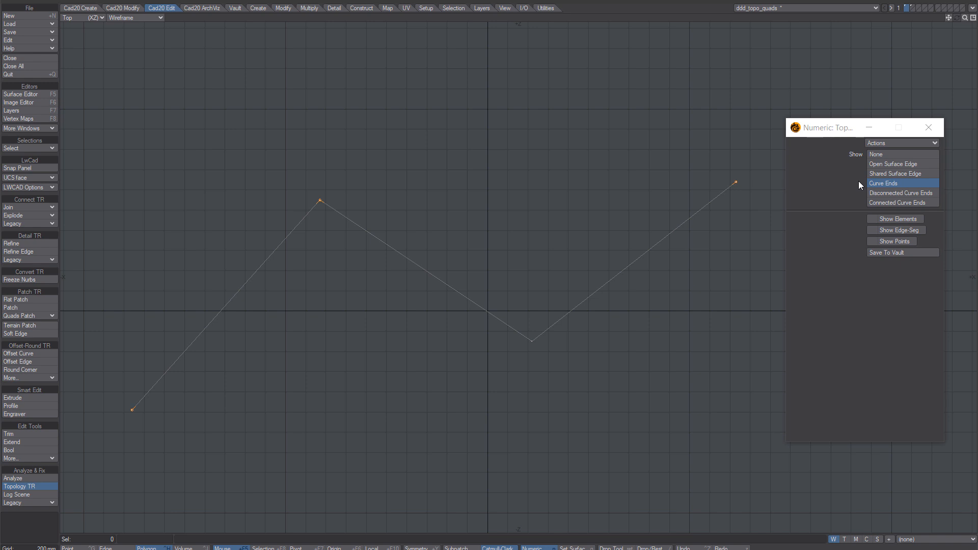
pyautogui.click(882, 153)
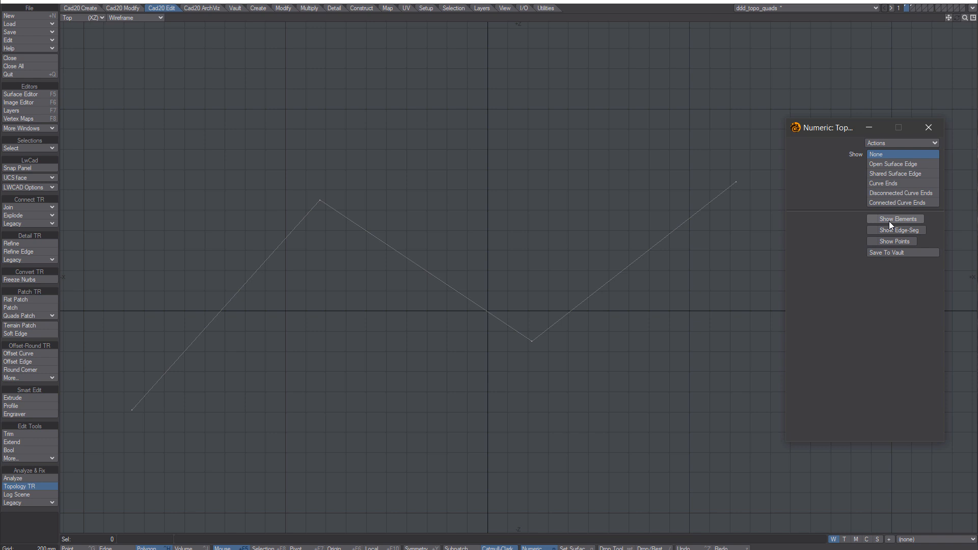
pyautogui.click(873, 218)
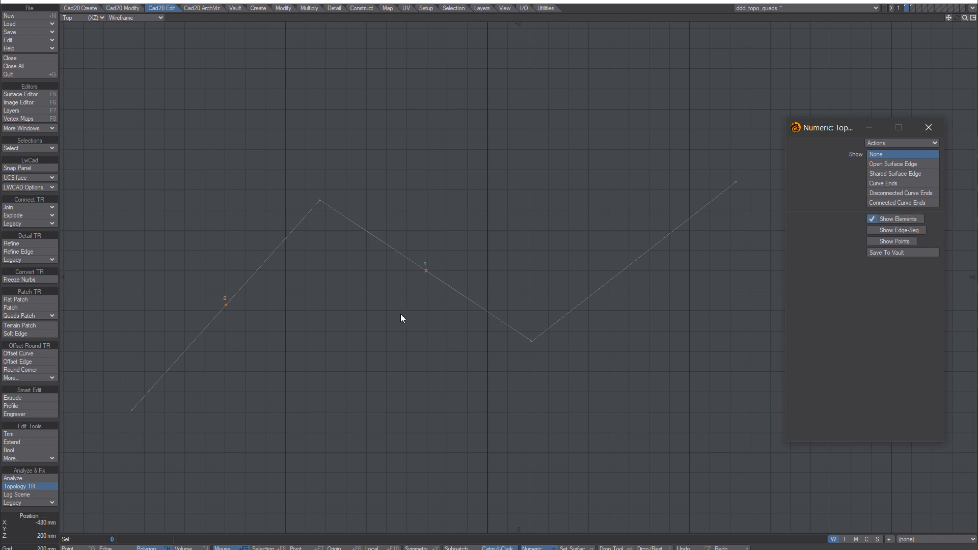
pyautogui.click(870, 217)
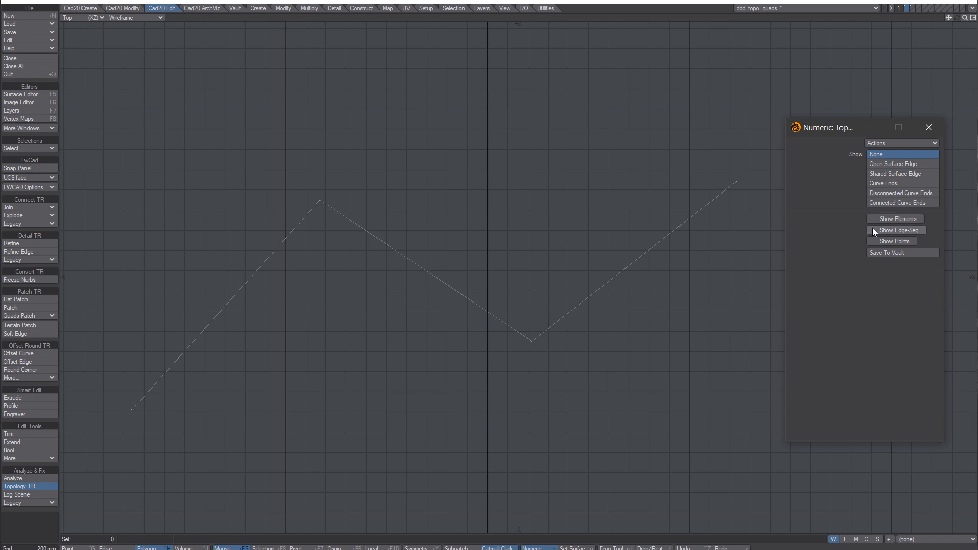
pyautogui.click(871, 230)
pyautogui.click(871, 241)
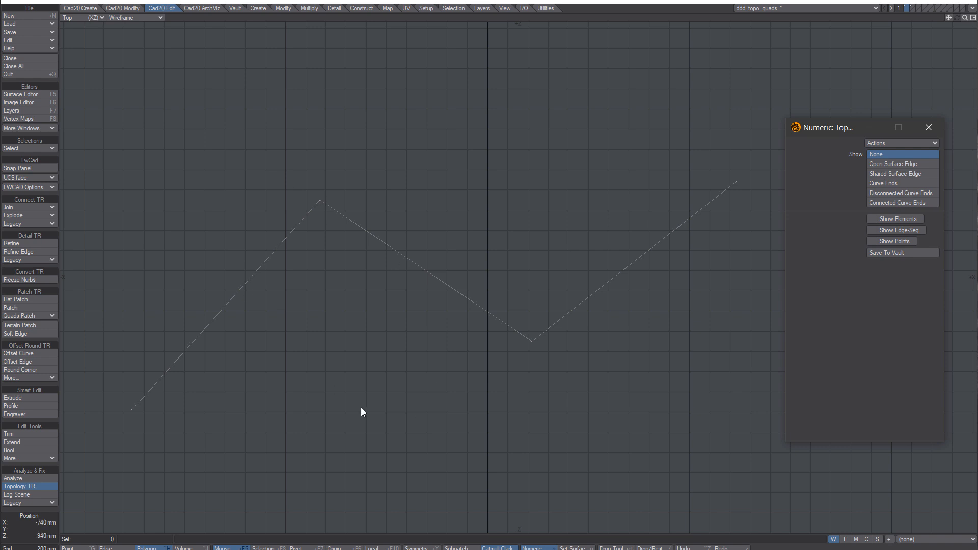
pyautogui.click(883, 185)
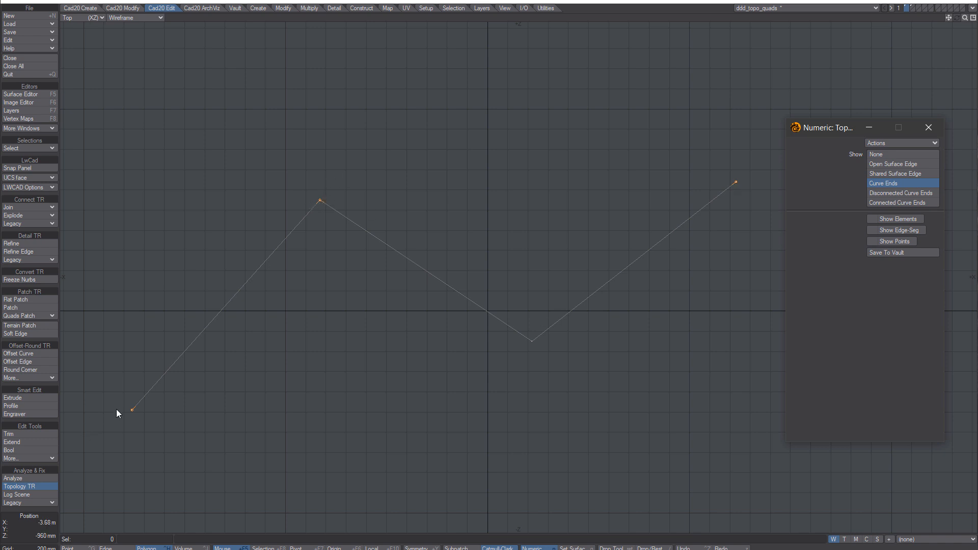
pyautogui.press('space')
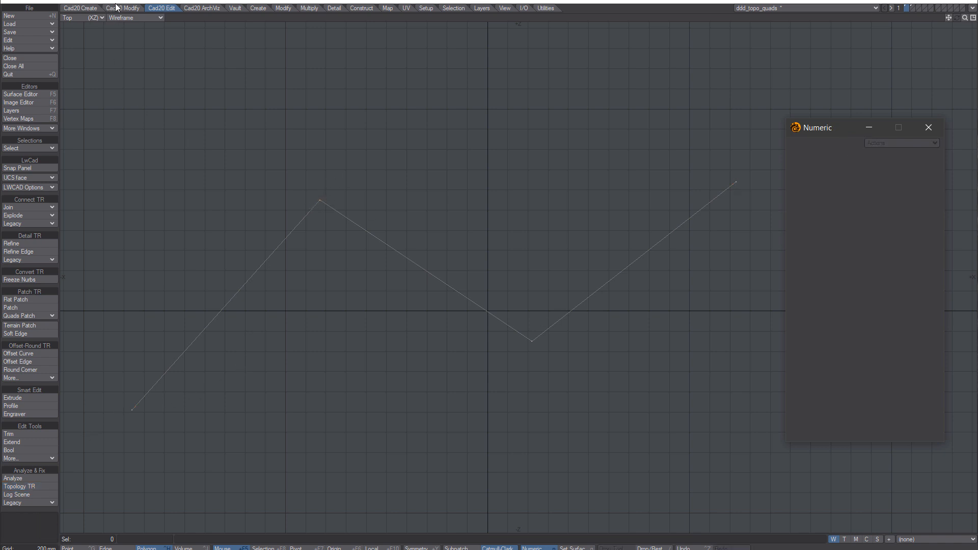
# - Join the zigzag curves at their shared upper corner with a 10 um threshold and check their disconnected and connected ends in Topology TR
pyautogui.click(17, 207)
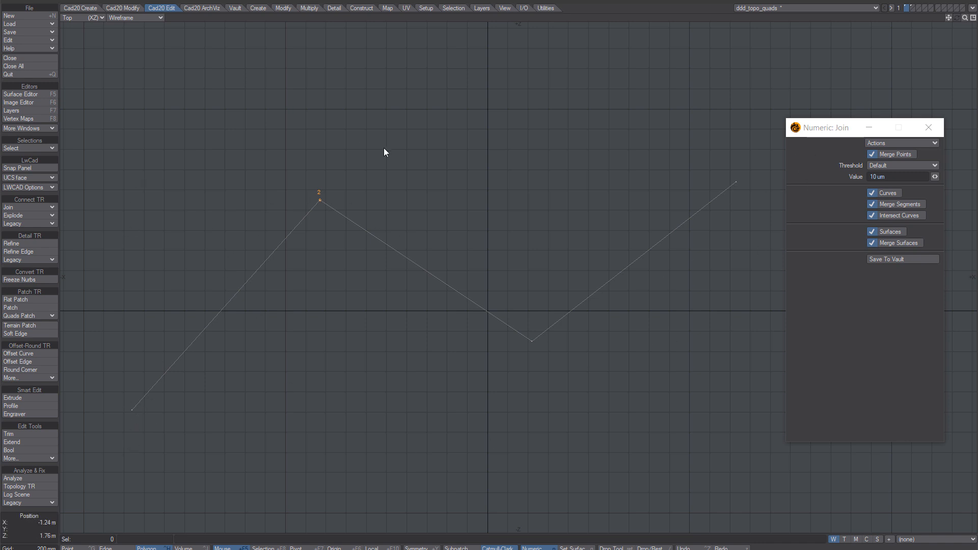
pyautogui.press('Return')
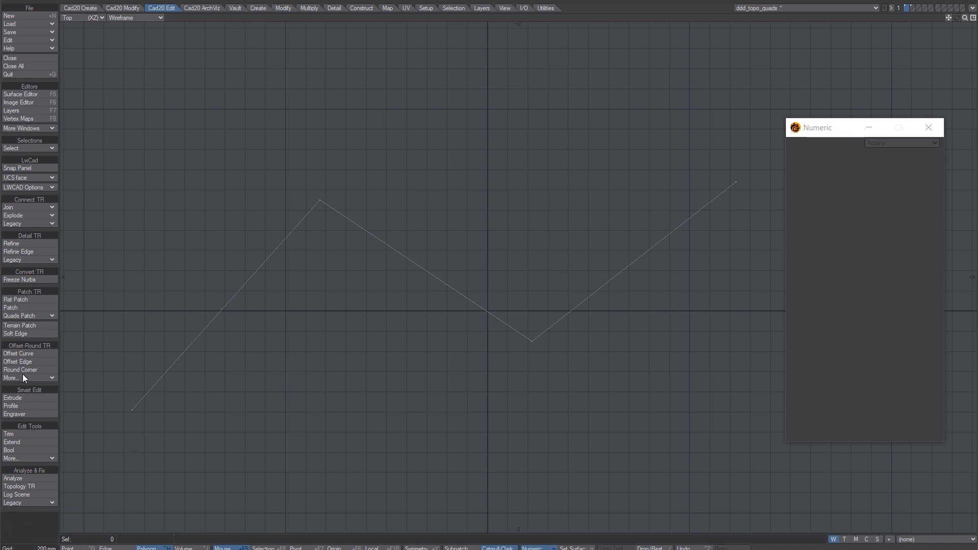
pyautogui.click(15, 486)
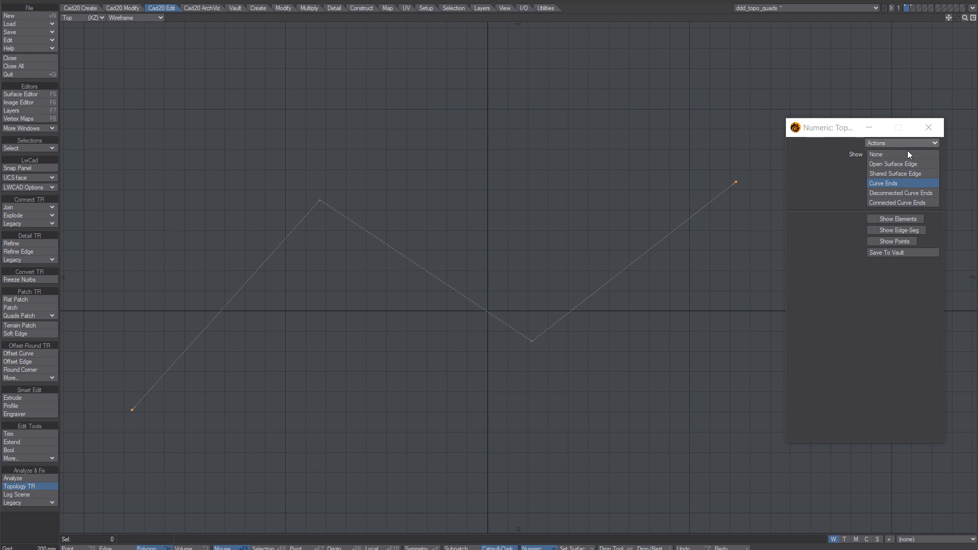
pyautogui.click(900, 196)
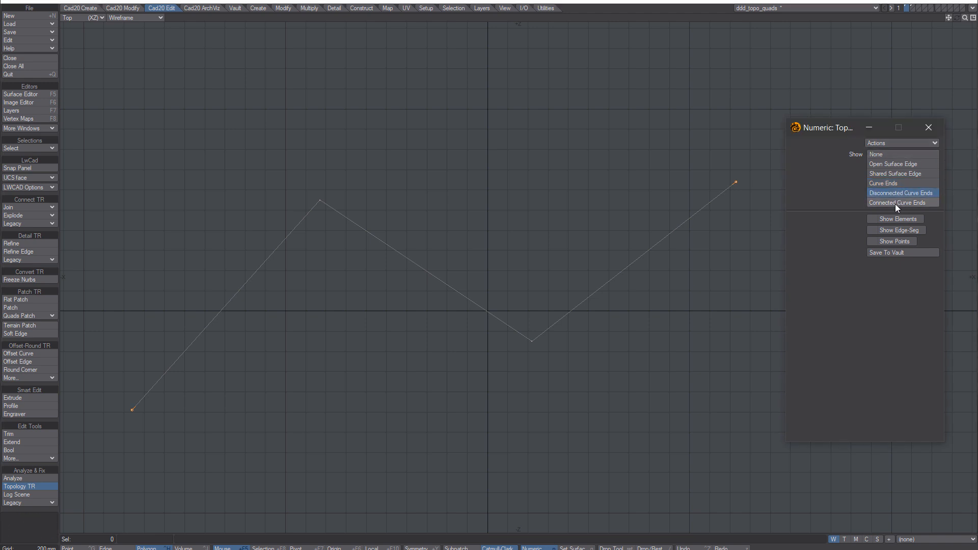
pyautogui.click(894, 203)
pyautogui.click(901, 193)
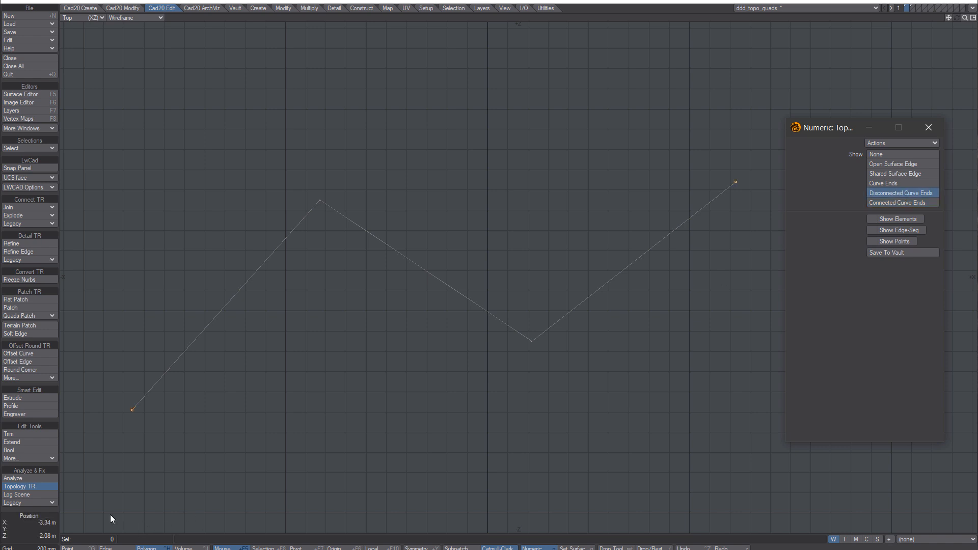
# - Open the second layer and inspect its three meeting curves with Topology TR, comparing curve ends, disconnected ends and connected ends
pyautogui.click(913, 7)
pyautogui.click(912, 7)
pyautogui.scroll(-2, 593, 206)
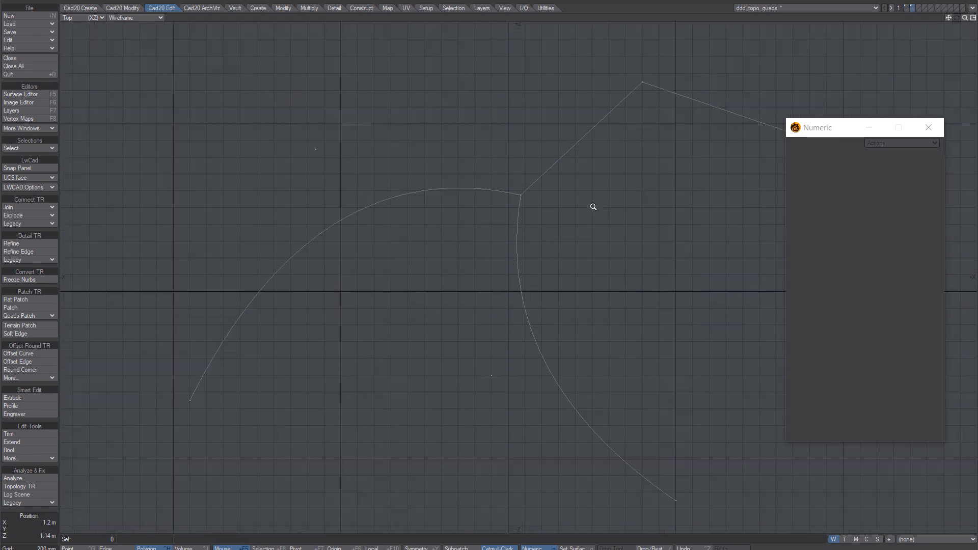
pyautogui.keyDown('alt'); pyautogui.moveTo(631, 179); pyautogui.dragTo(555, 191); pyautogui.keyUp('alt')
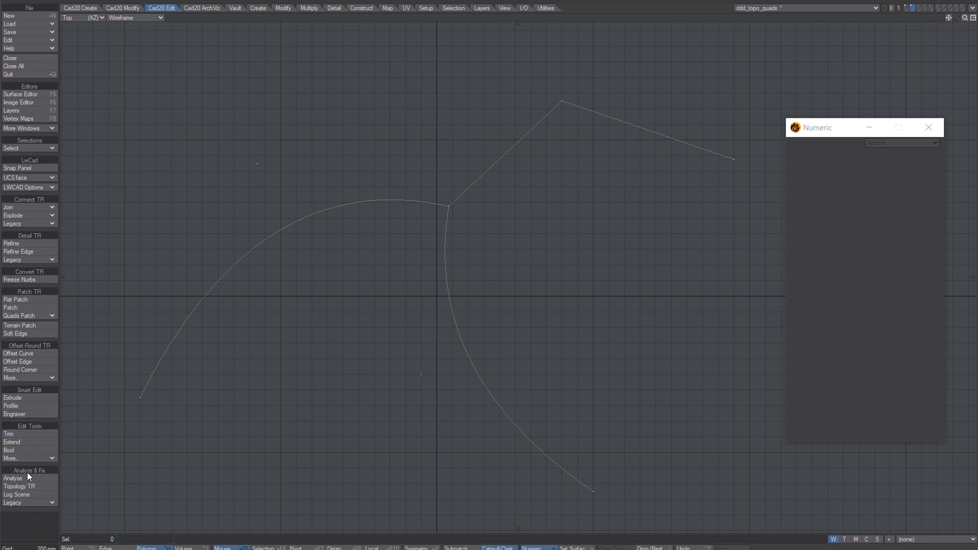
pyautogui.click(22, 487)
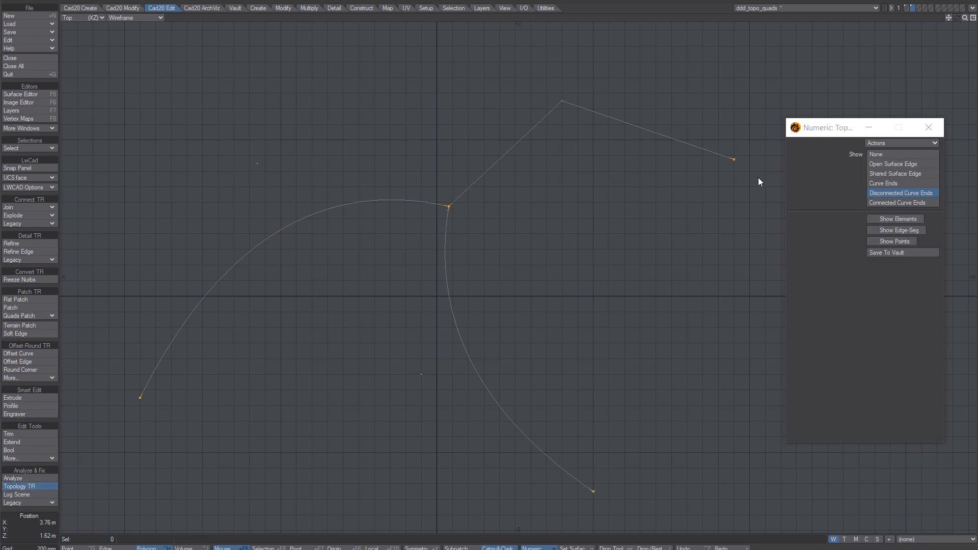
pyautogui.click(879, 183)
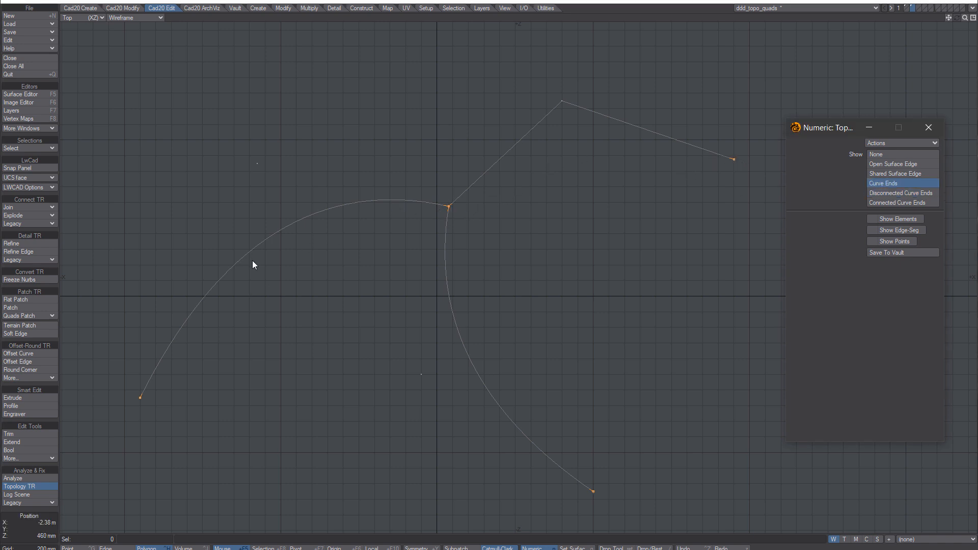
pyautogui.click(870, 219)
pyautogui.click(883, 193)
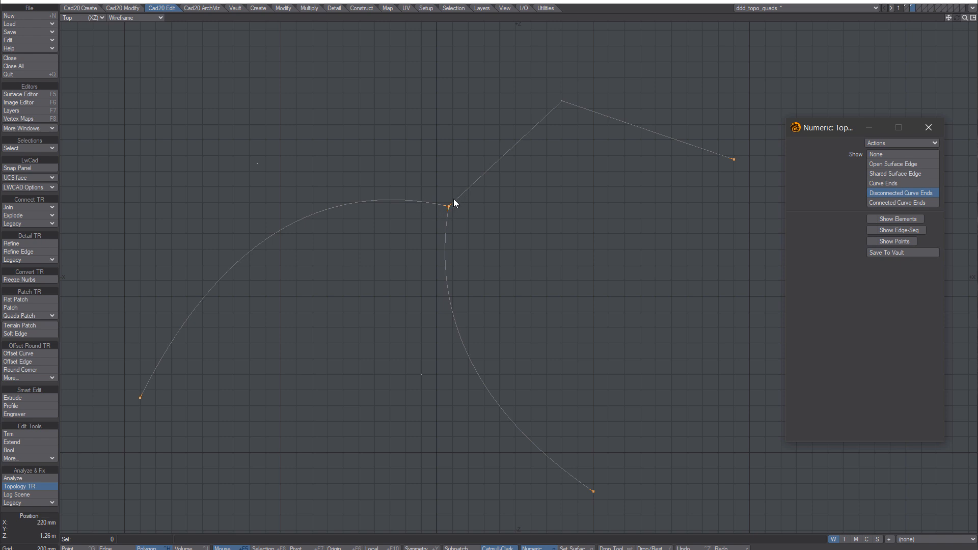
pyautogui.click(889, 203)
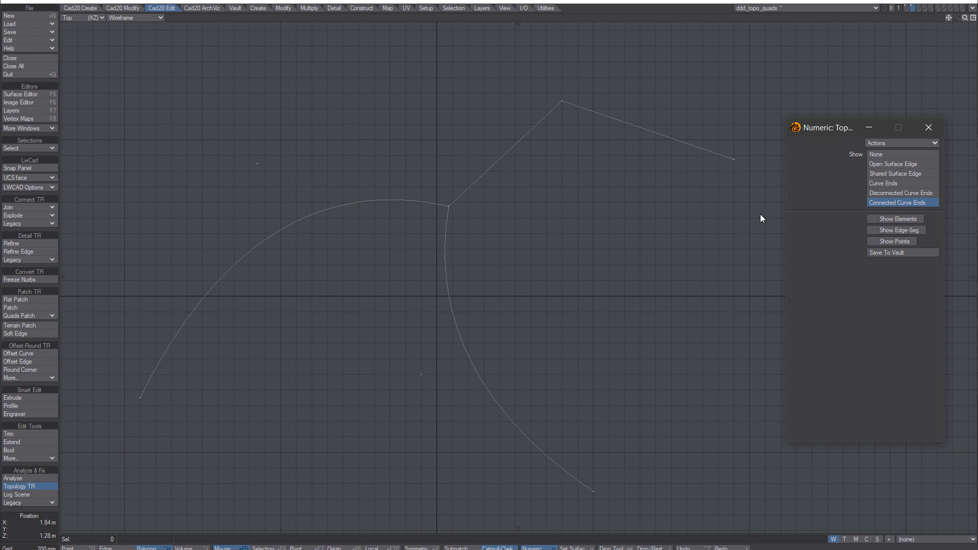
pyautogui.click(888, 186)
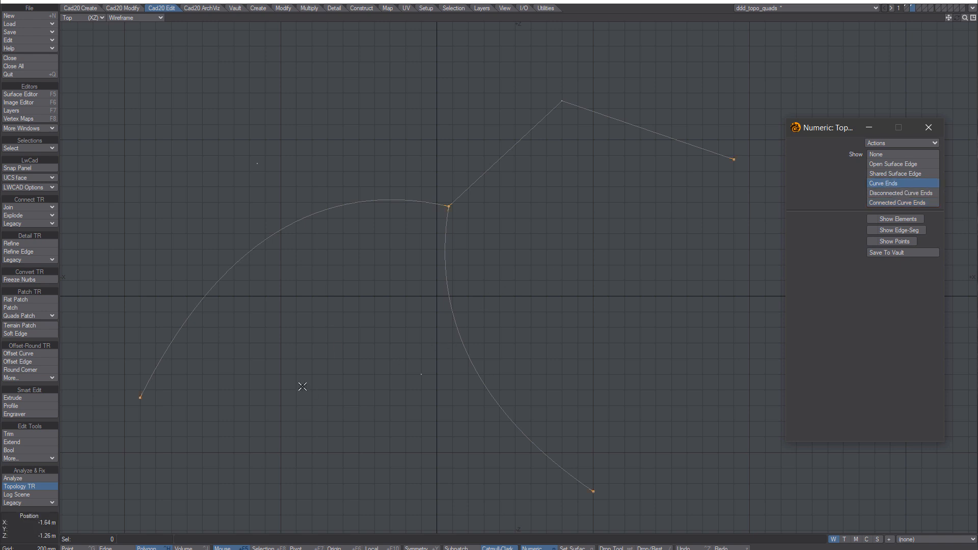
pyautogui.press('Return')
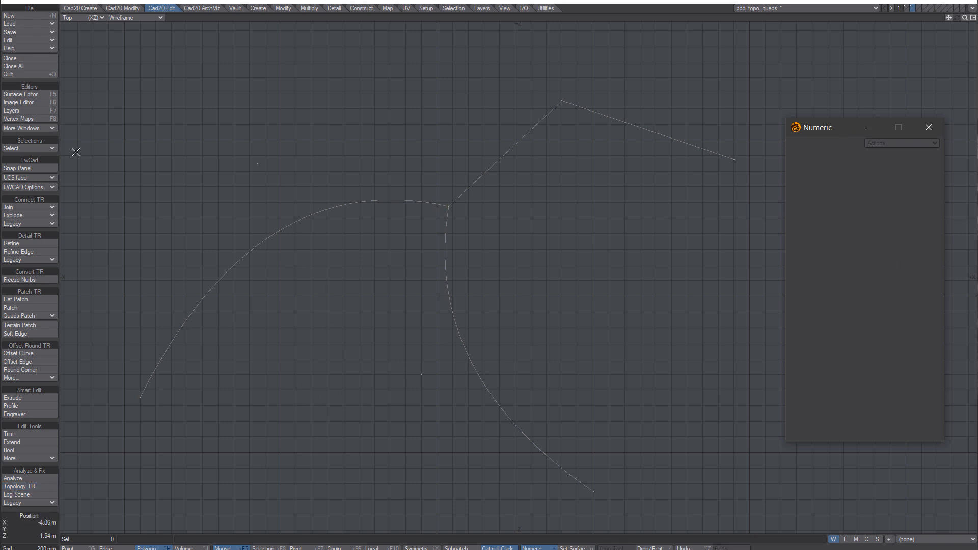
# - Join the two arcs and the polyline at their common point and check their disconnected and connected ends in Topology TR
pyautogui.click(19, 209)
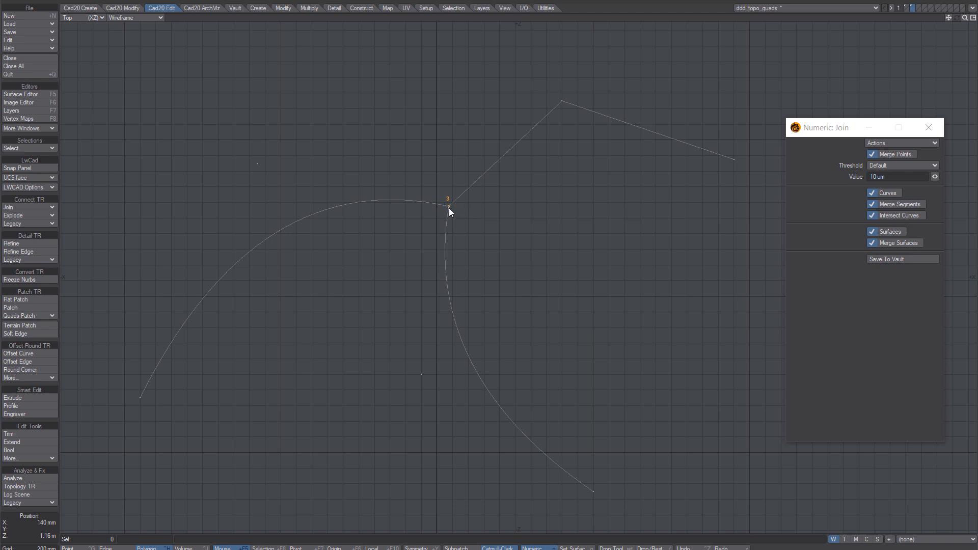
pyautogui.press('Return')
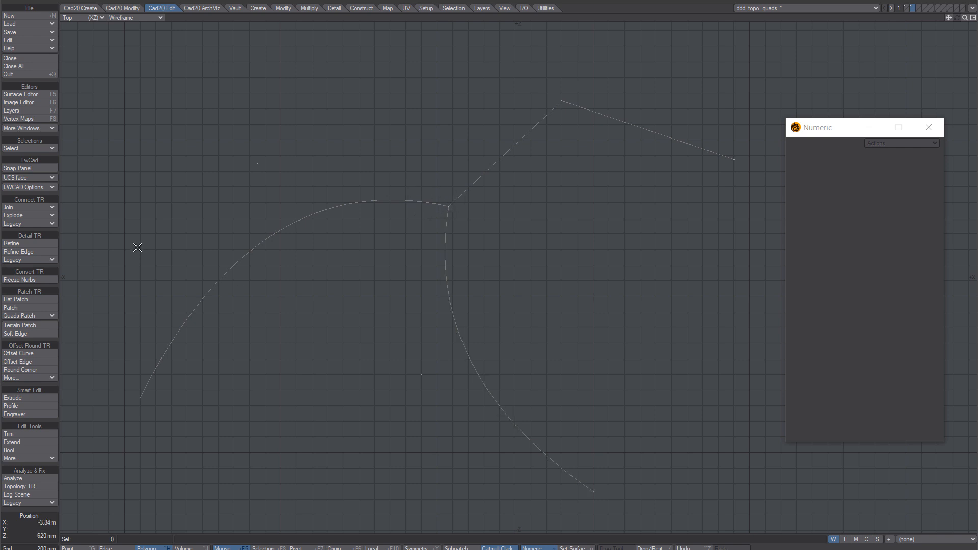
pyautogui.click(31, 443)
pyautogui.click(29, 486)
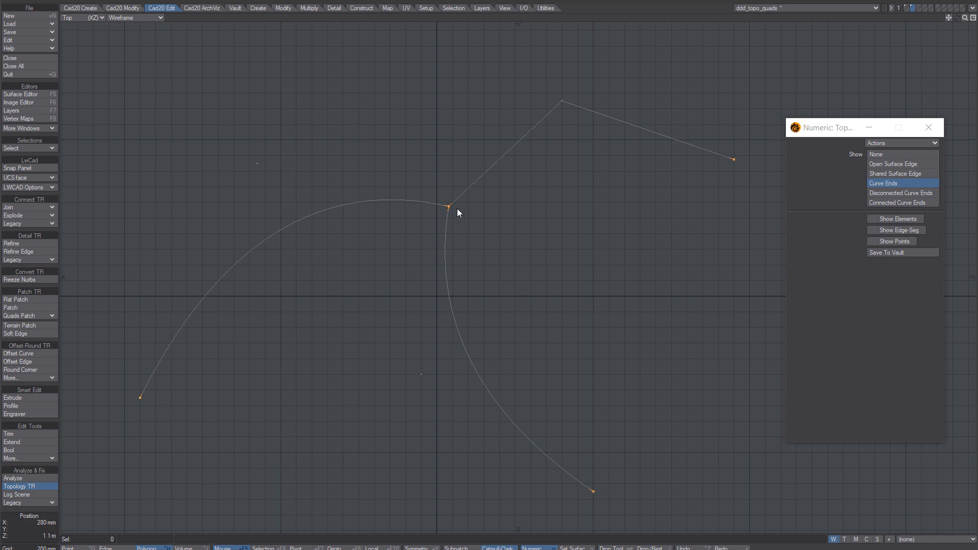
pyautogui.click(896, 193)
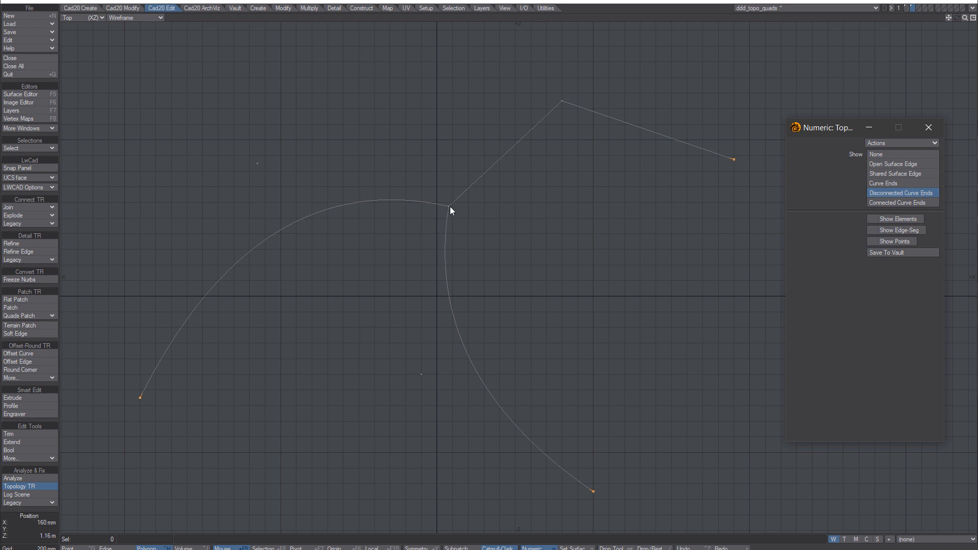
pyautogui.click(879, 202)
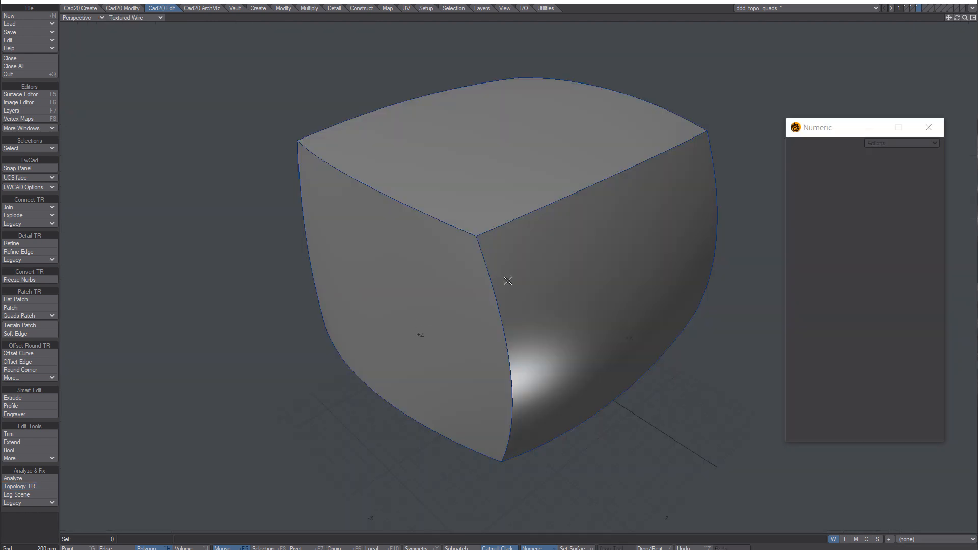
# - Examine the bulged box surfaces with Topology TR, alternating between Open Surface Edge and Shared Surface Edge from different angles
pyautogui.keyDown('alt'); pyautogui.moveTo(508, 280); pyautogui.dragTo(437, 268); pyautogui.keyUp('alt')
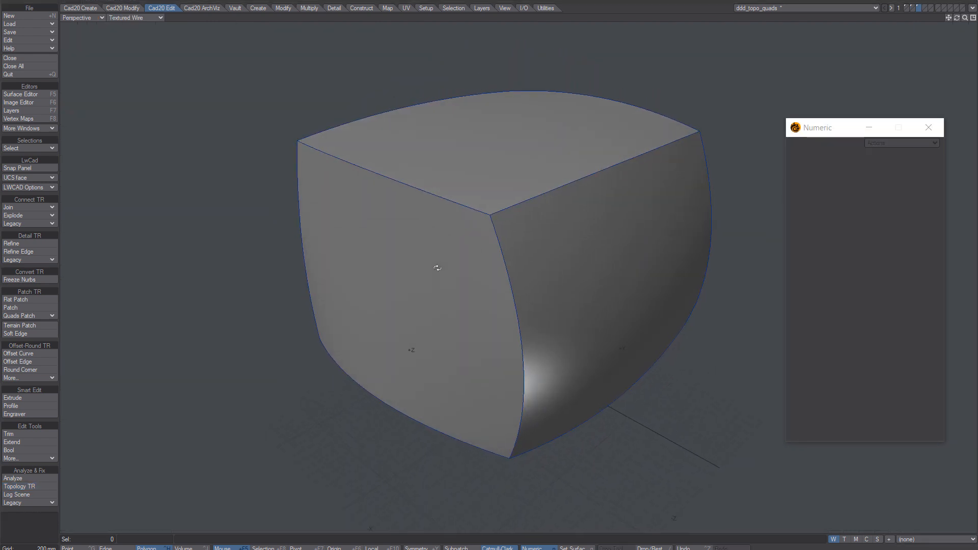
pyautogui.click(9, 435)
pyautogui.click(20, 486)
pyautogui.keyDown('alt'); pyautogui.moveTo(216, 406); pyautogui.dragTo(685, 305); pyautogui.keyUp('alt')
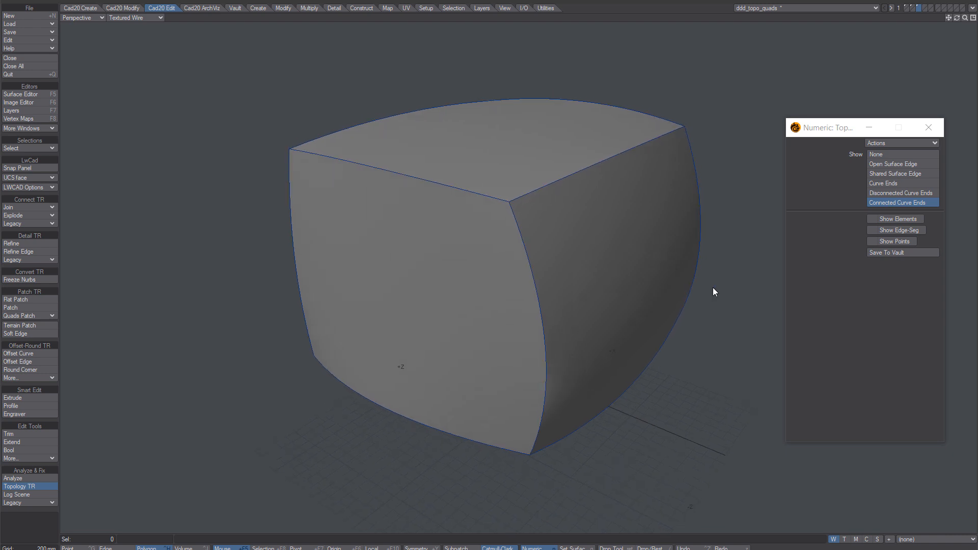
pyautogui.click(895, 164)
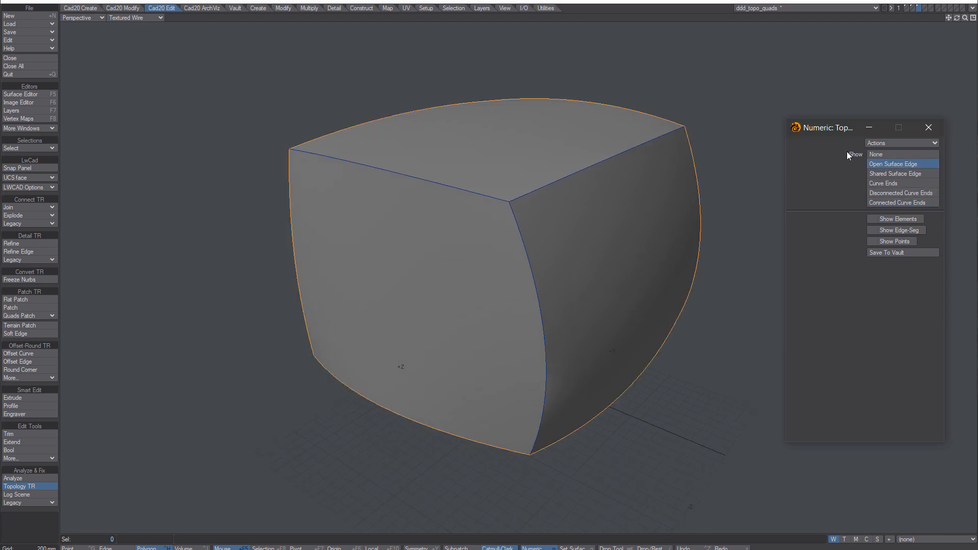
pyautogui.click(894, 175)
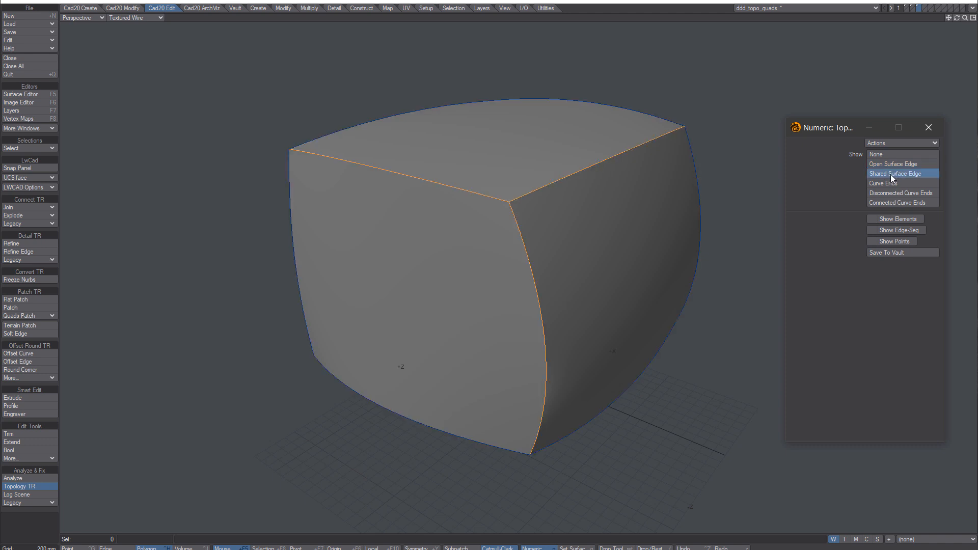
pyautogui.click(897, 164)
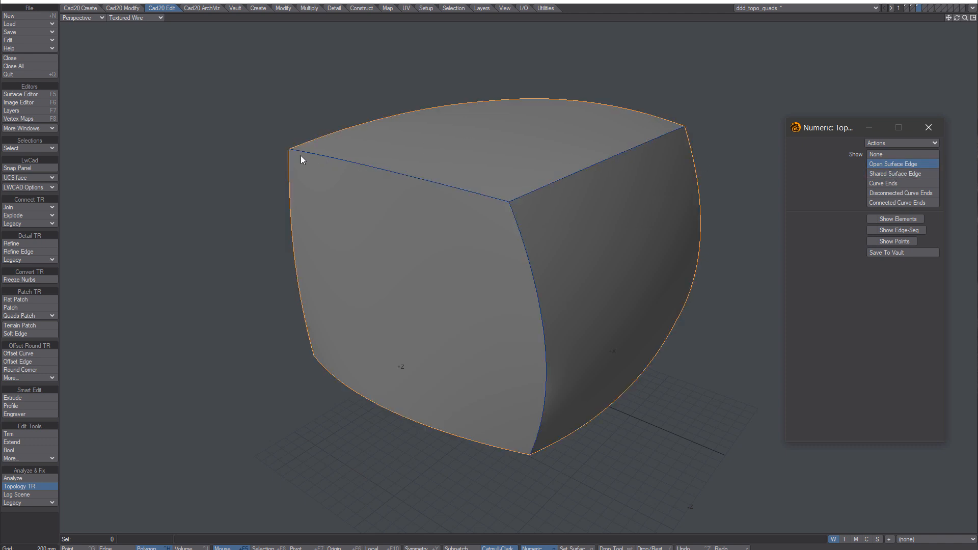
pyautogui.keyDown('alt'); pyautogui.moveTo(411, 195); pyautogui.dragTo(494, 166); pyautogui.keyUp('alt')
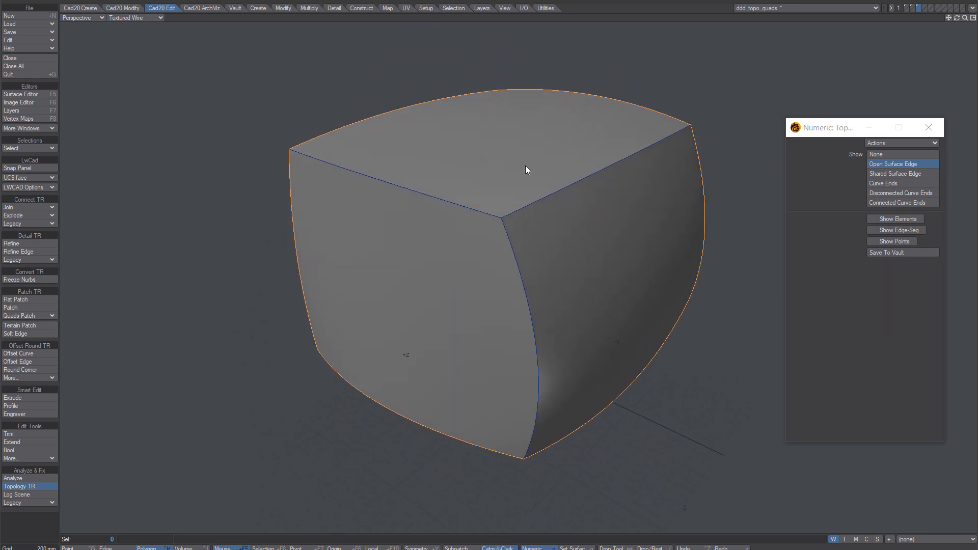
pyautogui.click(895, 175)
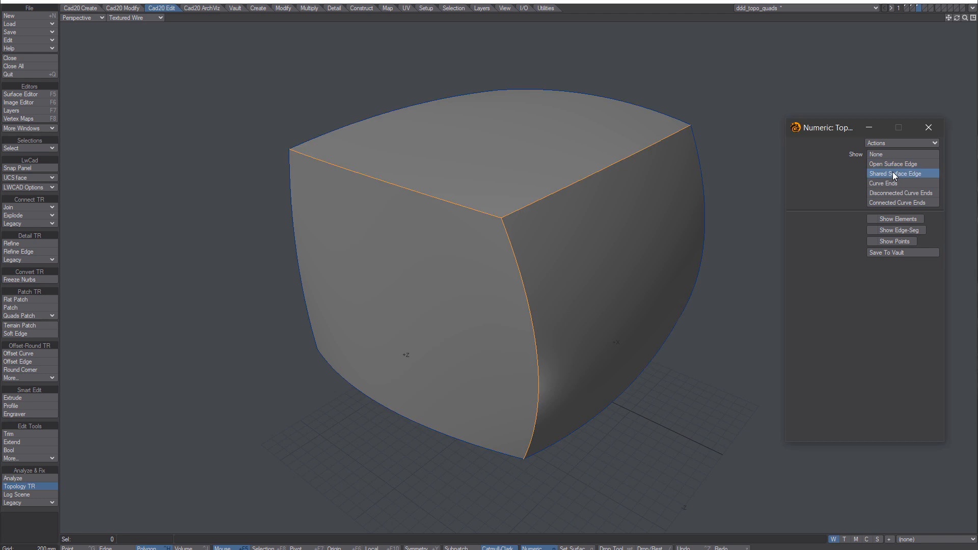
pyautogui.press('Return')
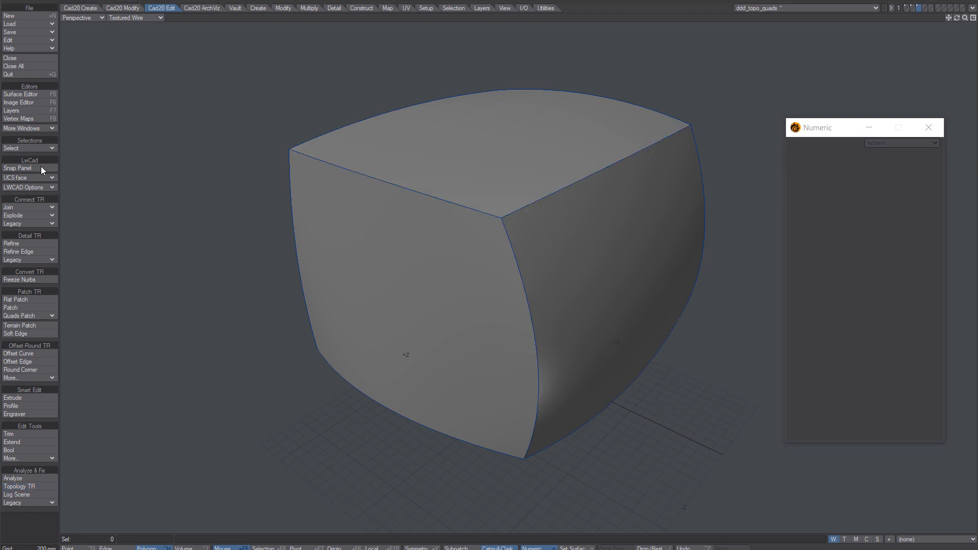
# - Apply Explode Edge to the front vertical edge shared by the box's two side surfaces
pyautogui.click(21, 215)
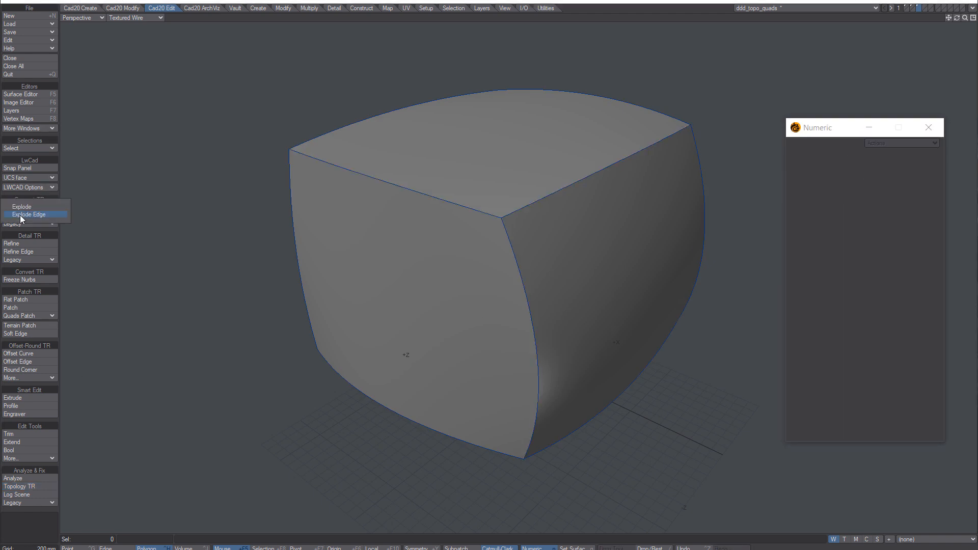
pyautogui.click(21, 214)
pyautogui.click(532, 327)
pyautogui.keyDown('alt'); pyautogui.moveTo(543, 296); pyautogui.dragTo(591, 238); pyautogui.keyUp('alt')
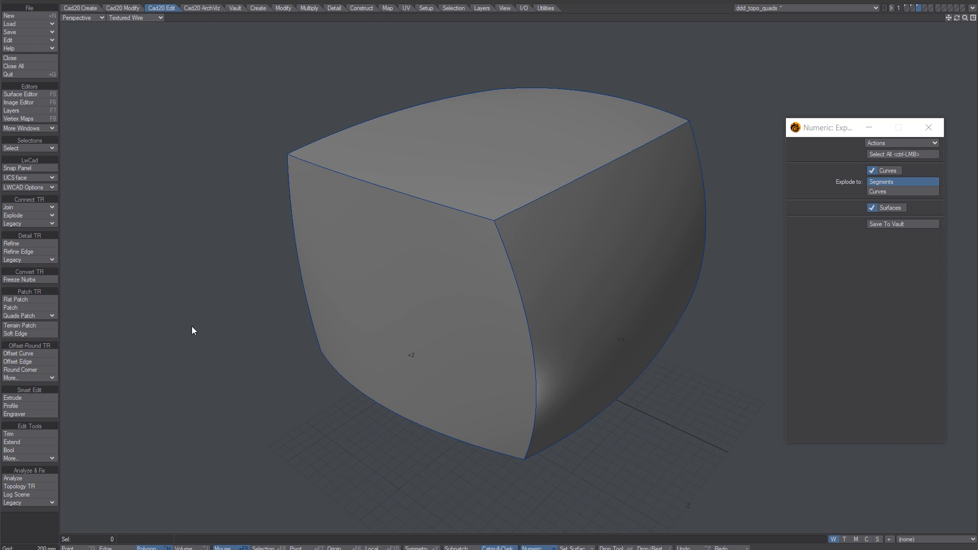
# - Inspect the exploded box in Topology TR, comparing shared surface edges with open surface edges around the front vertical edge
pyautogui.click(26, 489)
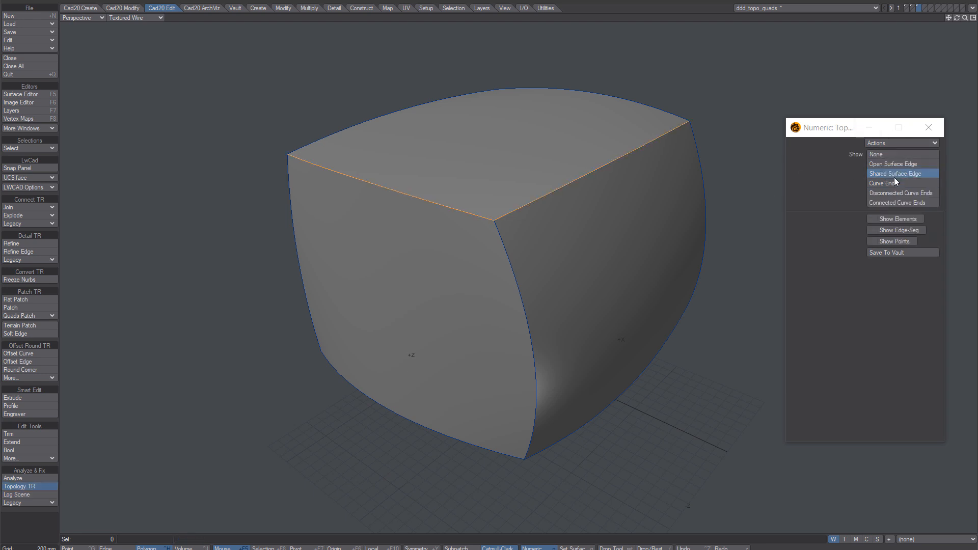
pyautogui.click(895, 165)
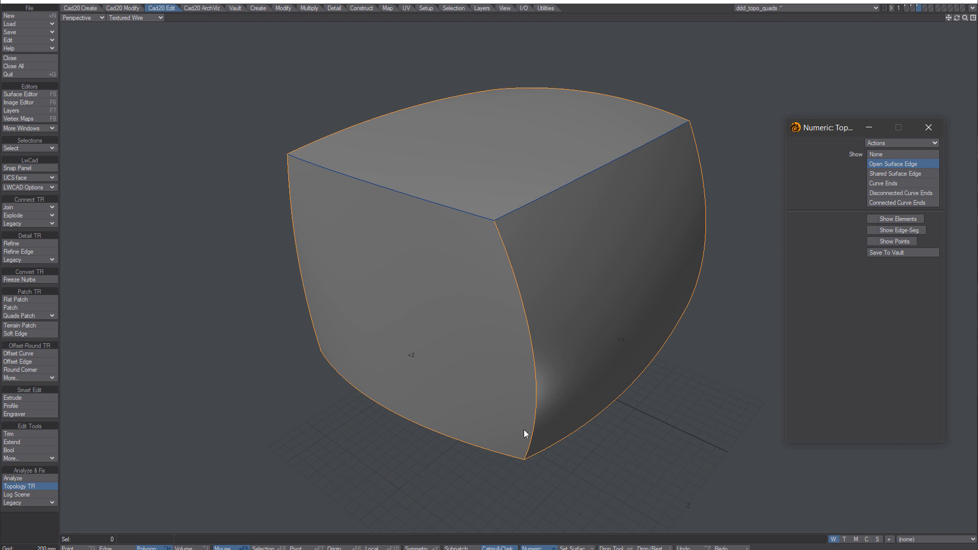
pyautogui.keyDown('alt'); pyautogui.moveTo(565, 433); pyautogui.dragTo(491, 249); pyautogui.keyUp('alt')
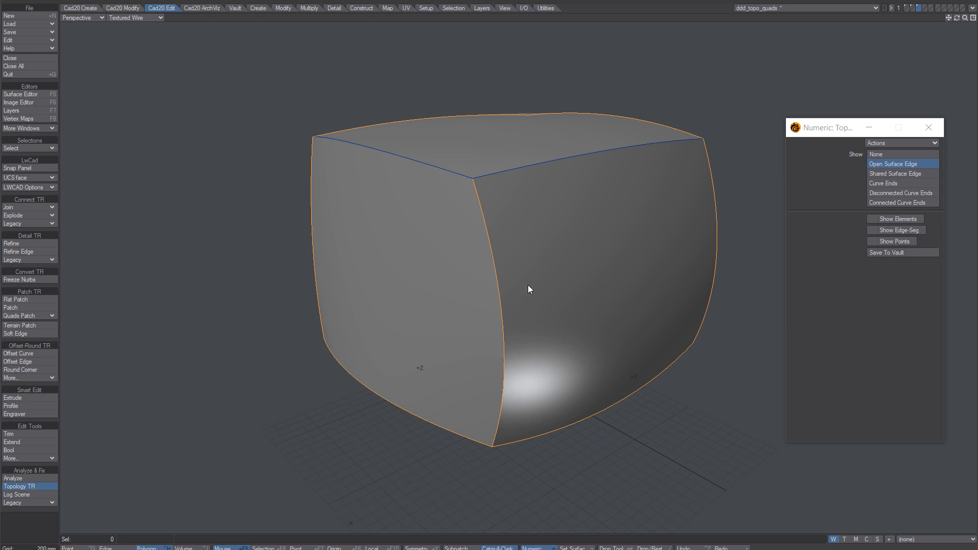
pyautogui.press('space')
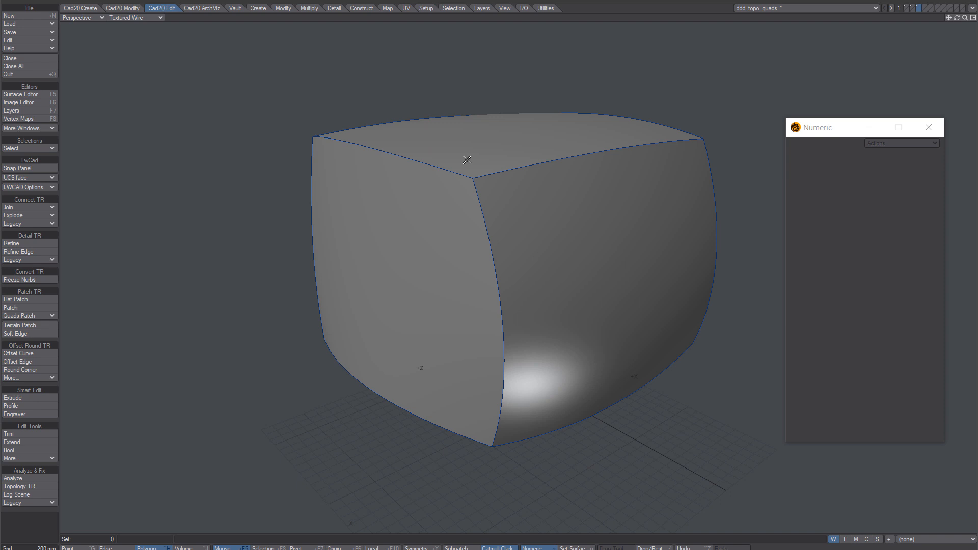
# - Show the faceted quad box layer and merge a 3 by 4 block of front and top quads with Quads Patch, toggling Show Quads-Patch off and on
pyautogui.press('Tab')
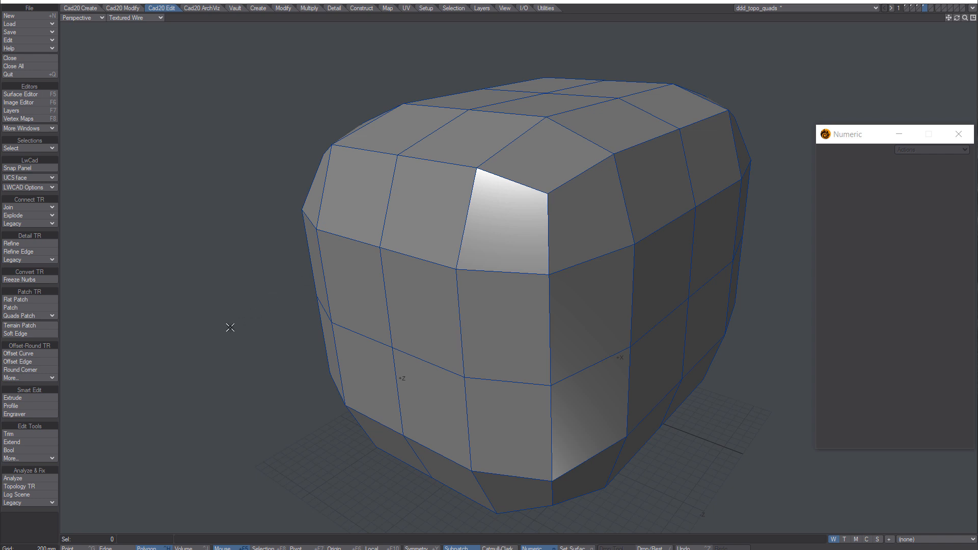
pyautogui.click(19, 317)
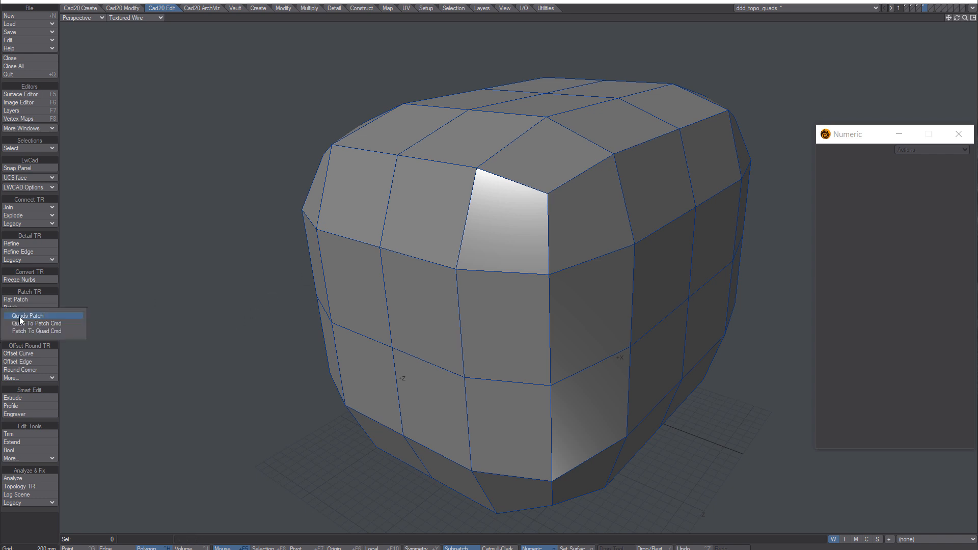
pyautogui.click(19, 316)
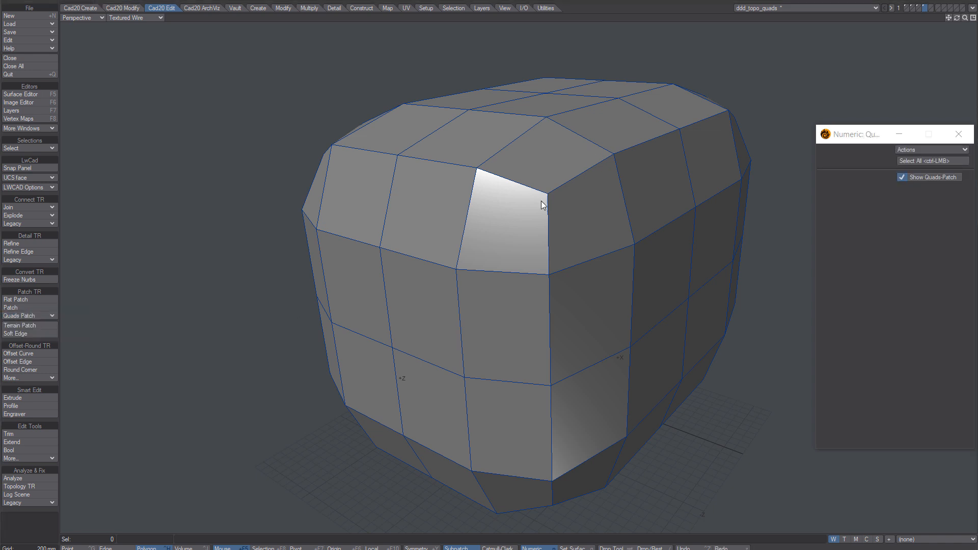
pyautogui.moveTo(374, 317)
pyautogui.mouseDown()
pyautogui.moveTo(480, 316)
pyautogui.moveTo(492, 231)
pyautogui.moveTo(546, 157)
pyautogui.moveTo(589, 130)
pyautogui.moveTo(537, 96)
pyautogui.moveTo(465, 237)
pyautogui.moveTo(555, 280)
pyautogui.moveTo(549, 195)
pyautogui.moveTo(552, 242)
pyautogui.moveTo(531, 248)
pyautogui.mouseUp()
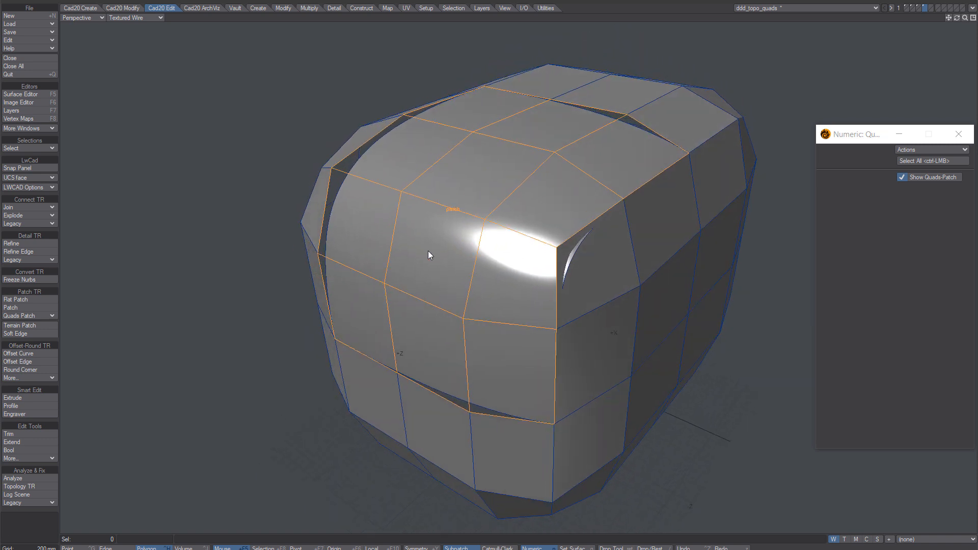
pyautogui.click(902, 177)
pyautogui.click(902, 177)
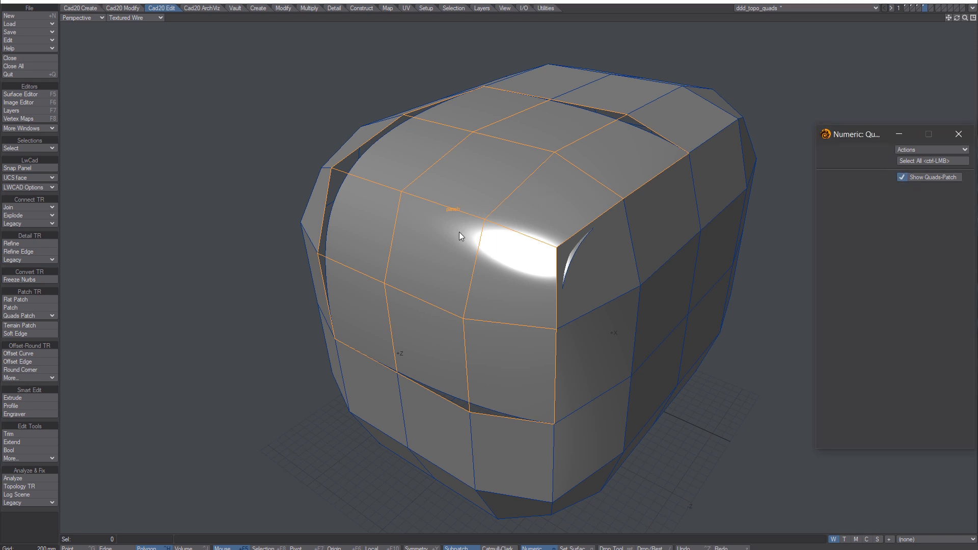
pyautogui.keyDown('alt'); pyautogui.moveTo(466, 216); pyautogui.dragTo(463, 210); pyautogui.keyUp('alt')
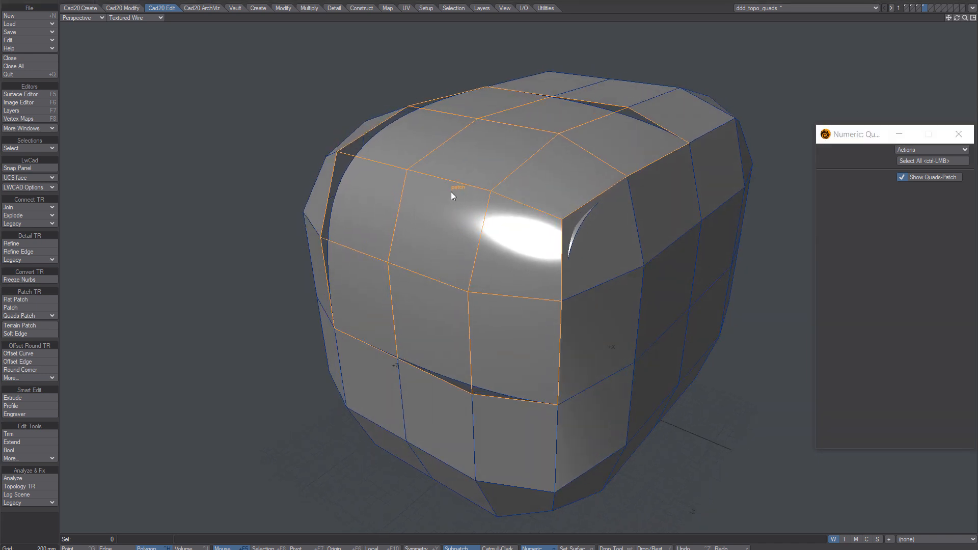
pyautogui.keyDown('alt'); pyautogui.moveTo(464, 152); pyautogui.dragTo(455, 188); pyautogui.keyUp('alt')
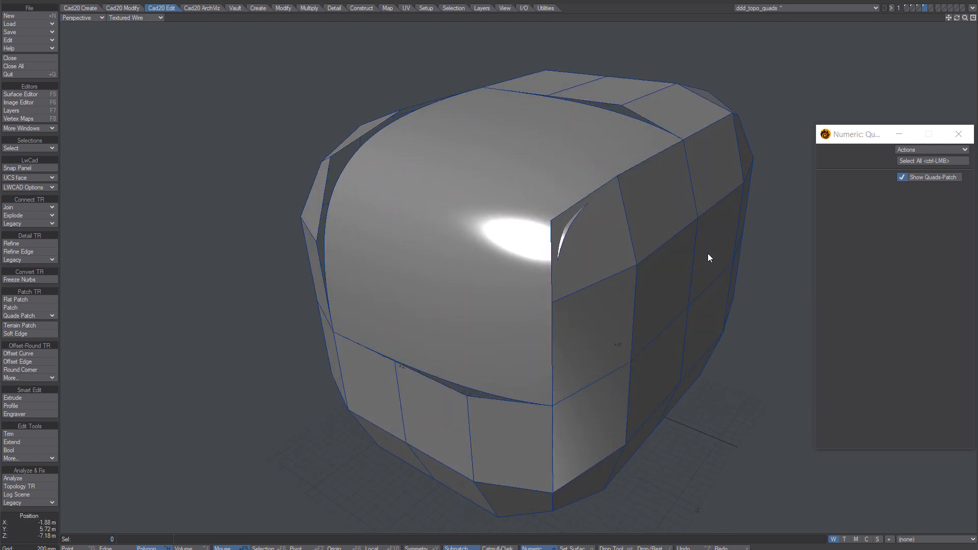
pyautogui.click(458, 194)
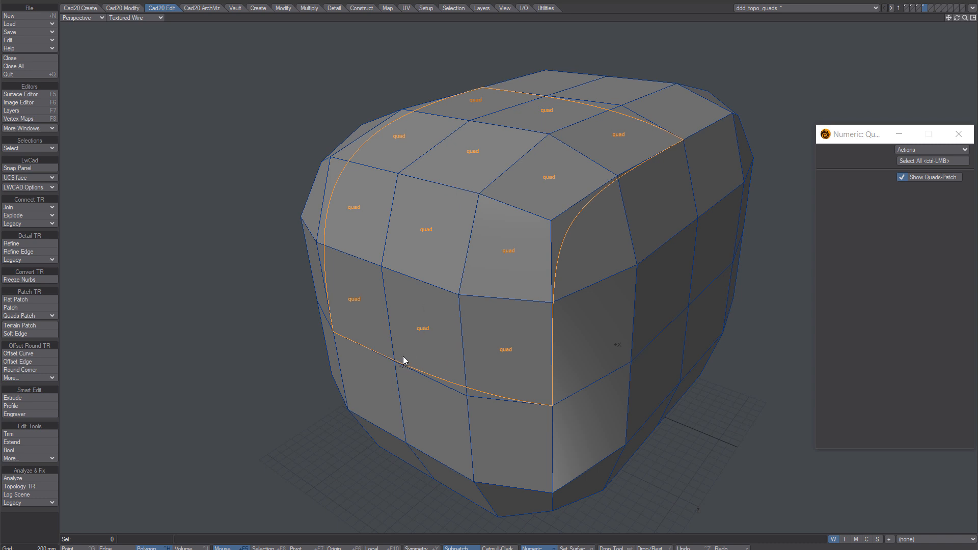
# - Turn the patch back into quads, then rebuild the same 3 by 4 patch and revert it once more
pyautogui.click(507, 182)
pyautogui.moveTo(354, 331)
pyautogui.mouseDown()
pyautogui.moveTo(542, 146)
pyautogui.moveTo(567, 131)
pyautogui.mouseUp()
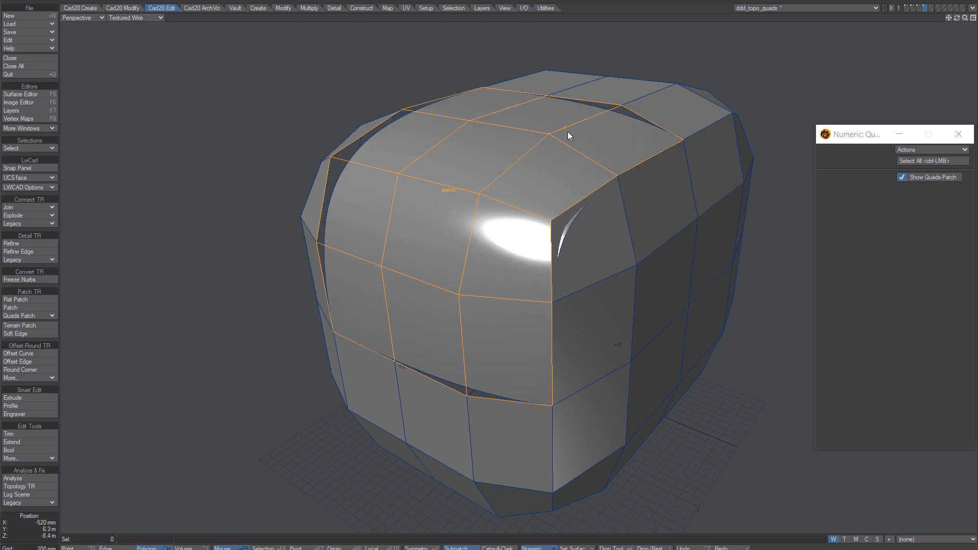
pyautogui.click(530, 162)
pyautogui.click(511, 150)
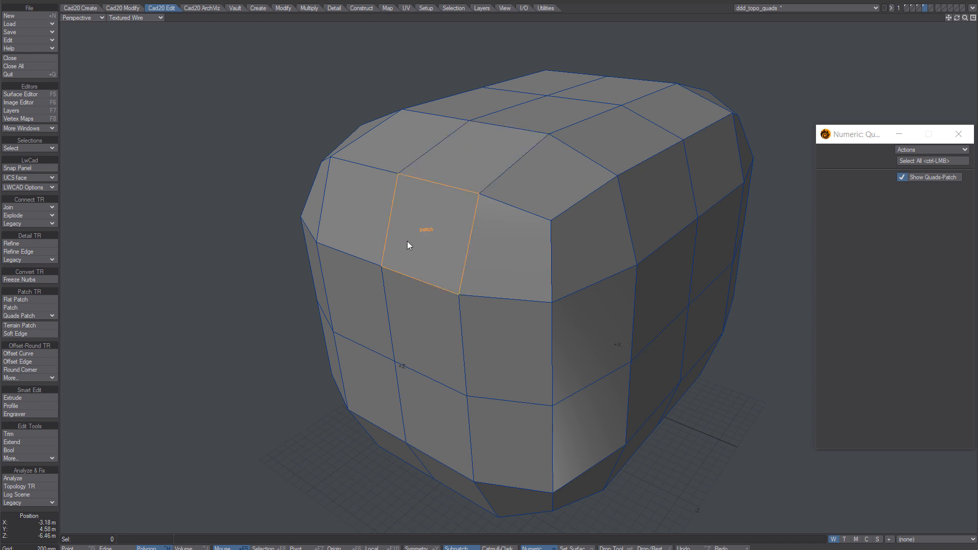
# - Convert all the box's quads to NURBS patches with Quad To Patch Cmd and back with Patch To Quad Cmd
pyautogui.click(26, 315)
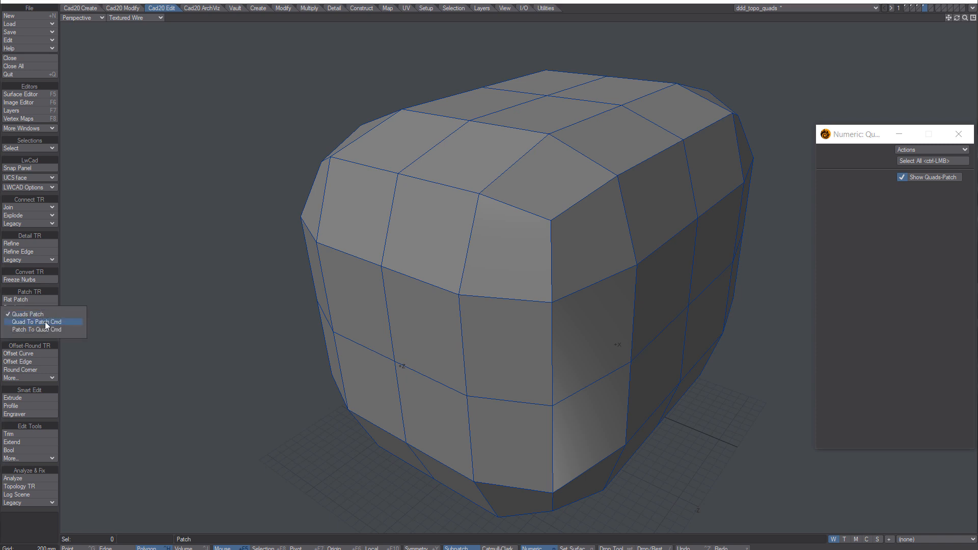
pyautogui.click(45, 322)
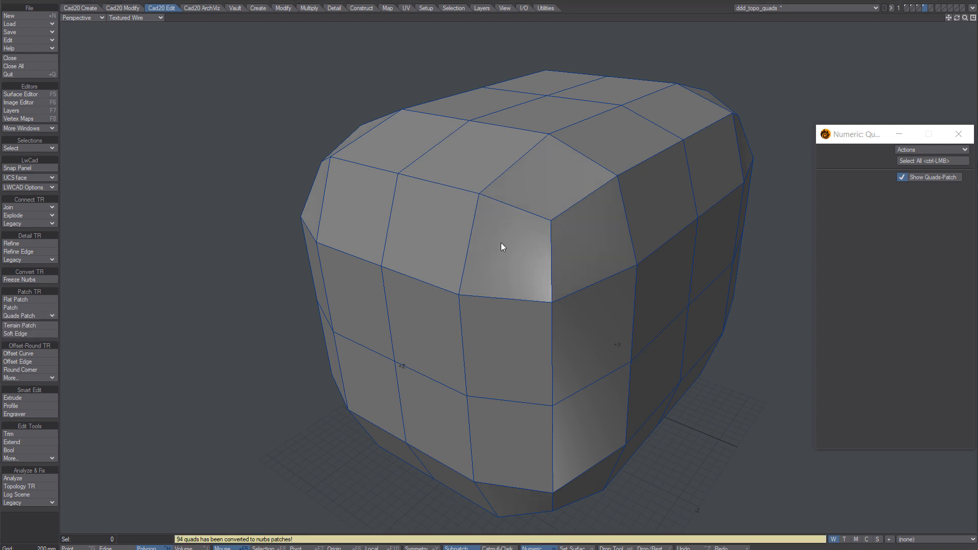
pyautogui.click(29, 315)
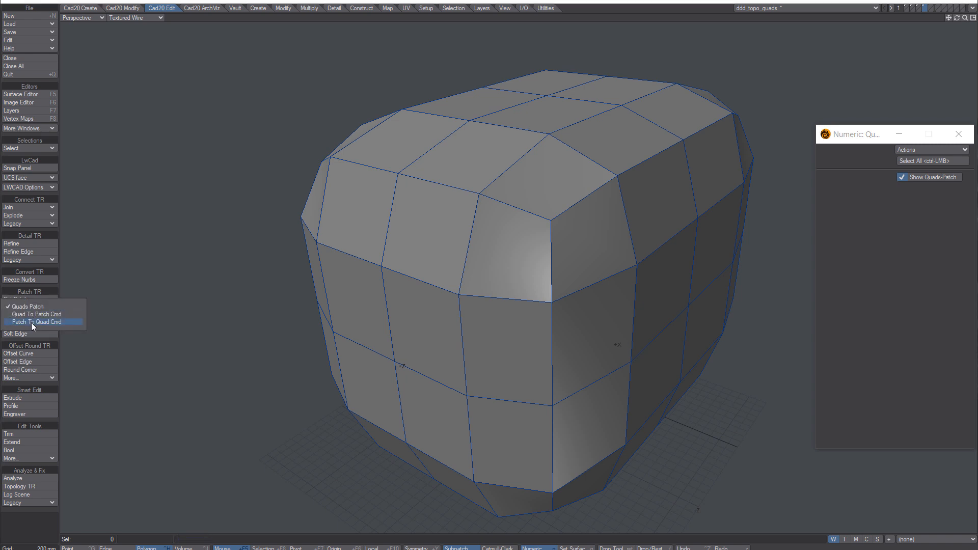
pyautogui.click(31, 323)
# - Mark a 3 by 5 block of quads across the front and top of the box for merging with Quads Patch
pyautogui.click(30, 315)
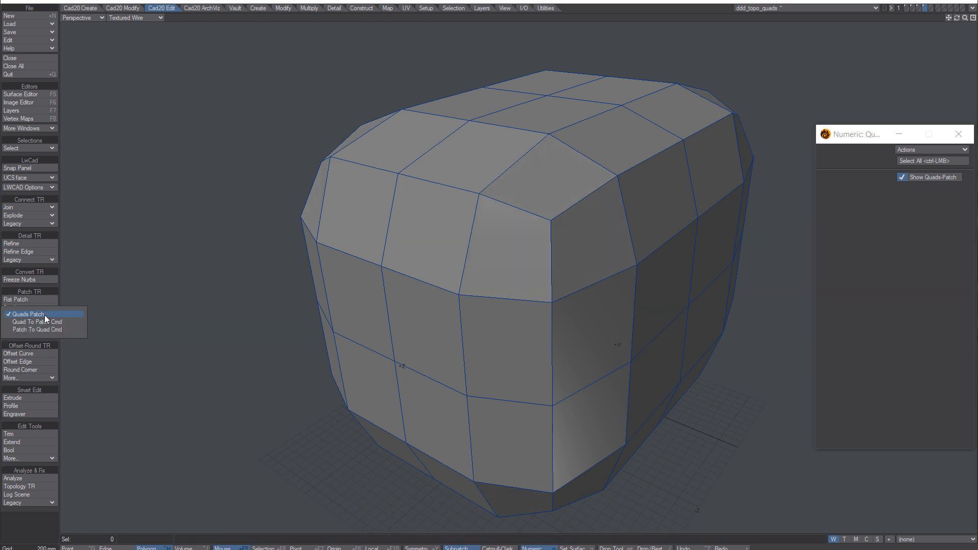
pyautogui.moveTo(348, 378)
pyautogui.mouseDown()
pyautogui.moveTo(397, 252)
pyautogui.moveTo(564, 131)
pyautogui.moveTo(583, 138)
pyautogui.mouseUp()
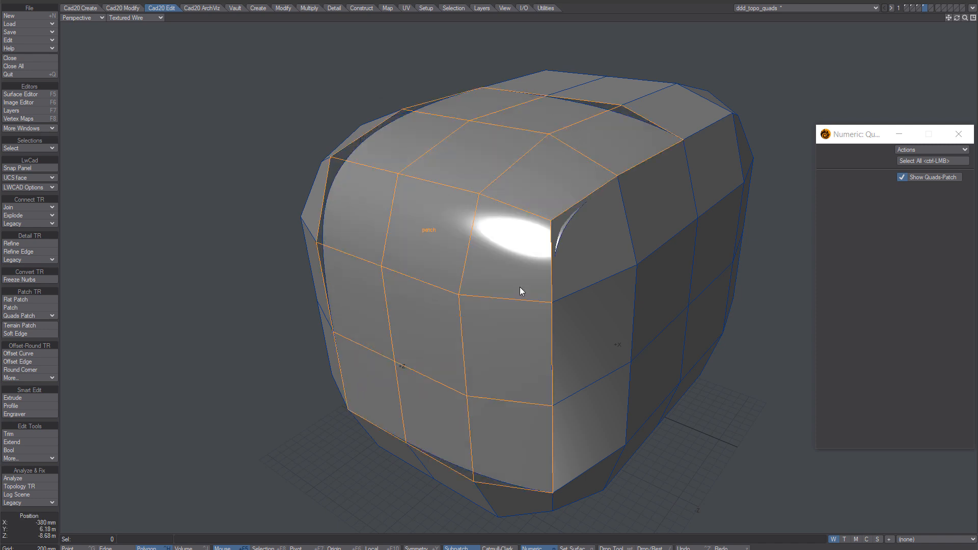